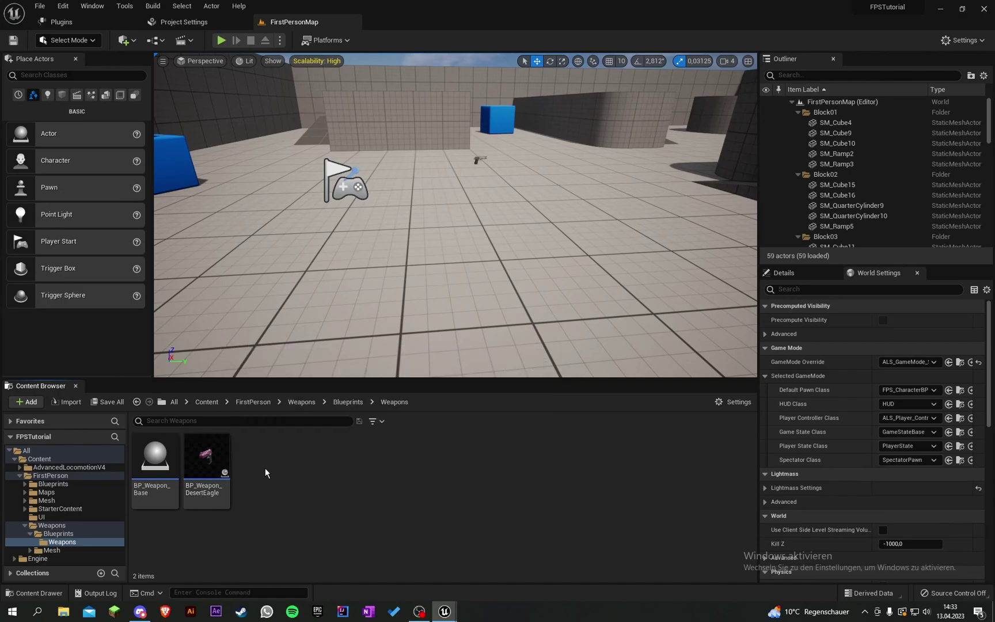
Open the BP_Weapon_DesertEagle blueprint, review its paint mode and color defaults, and return to FirstPersonMap
{"action": "left_click", "coordinate": [221, 465]}
{"action": "double_click", "coordinate": [221, 465]}
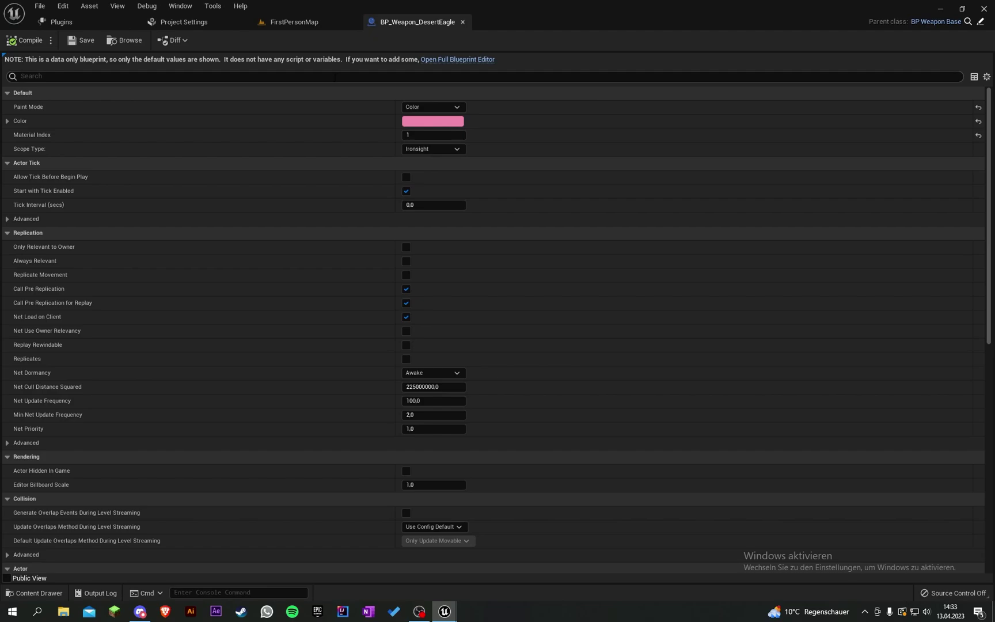
{"action": "left_click", "coordinate": [318, 24]}
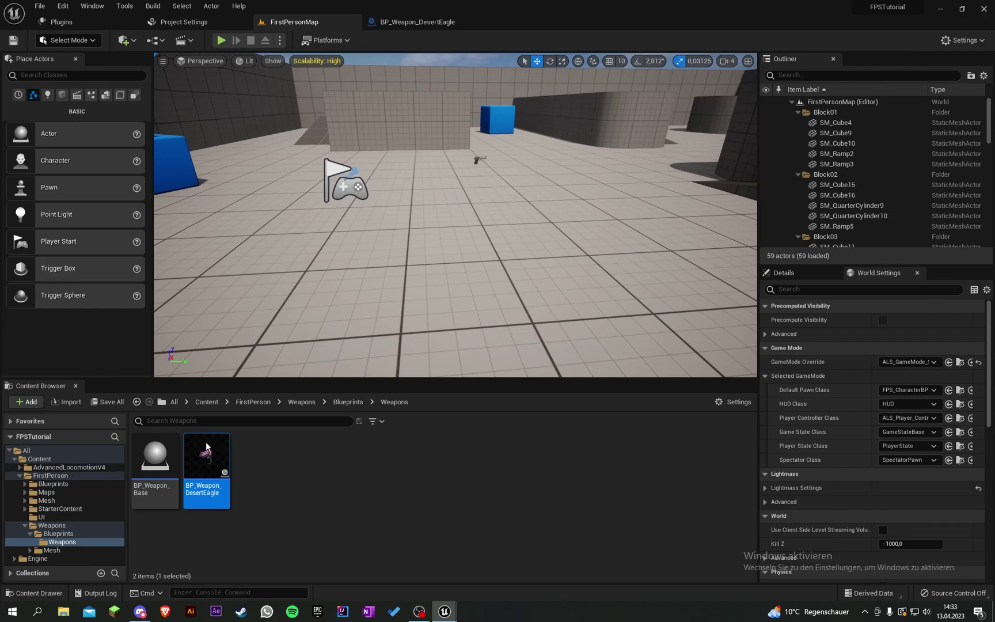
Browse to the Weapons Mesh DesertEagle folder and open the M_DesertEagle_Slide material
{"action": "left_click", "coordinate": [328, 497]}
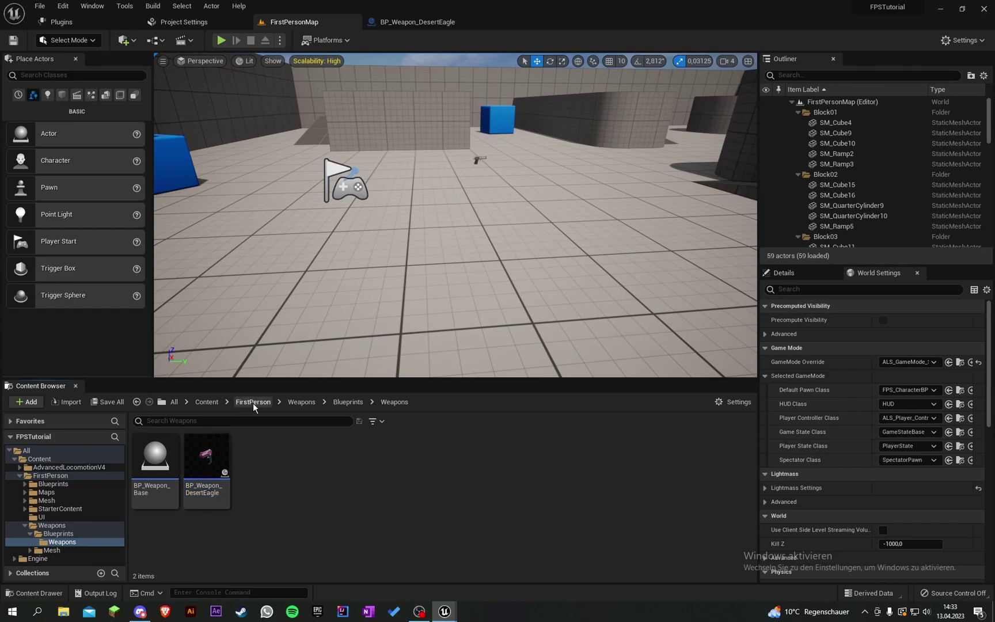
{"action": "left_click", "coordinate": [295, 402]}
{"action": "double_click", "coordinate": [203, 446]}
{"action": "double_click", "coordinate": [171, 454]}
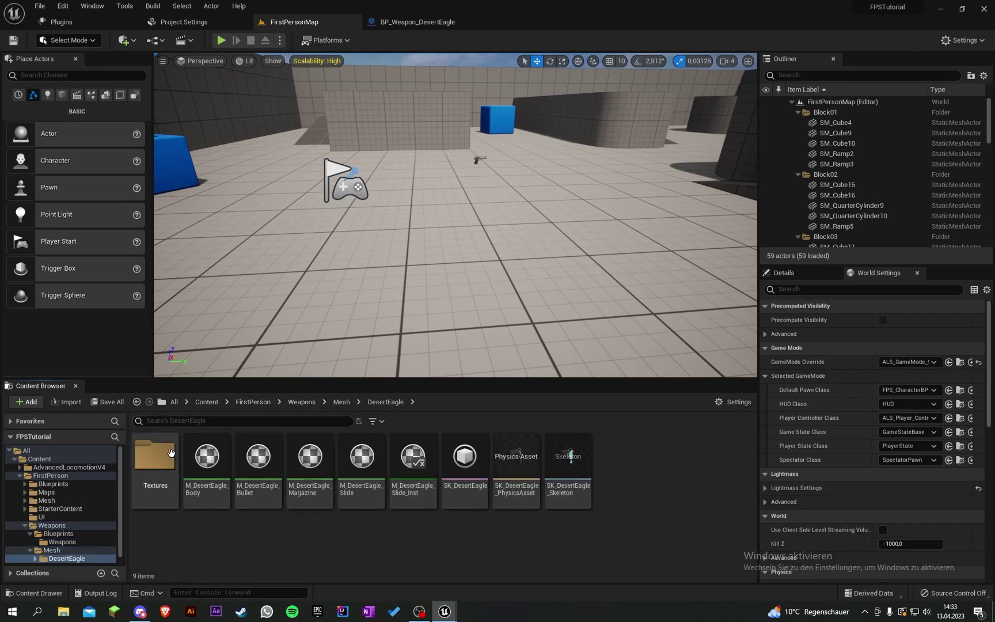
{"action": "double_click", "coordinate": [361, 457]}
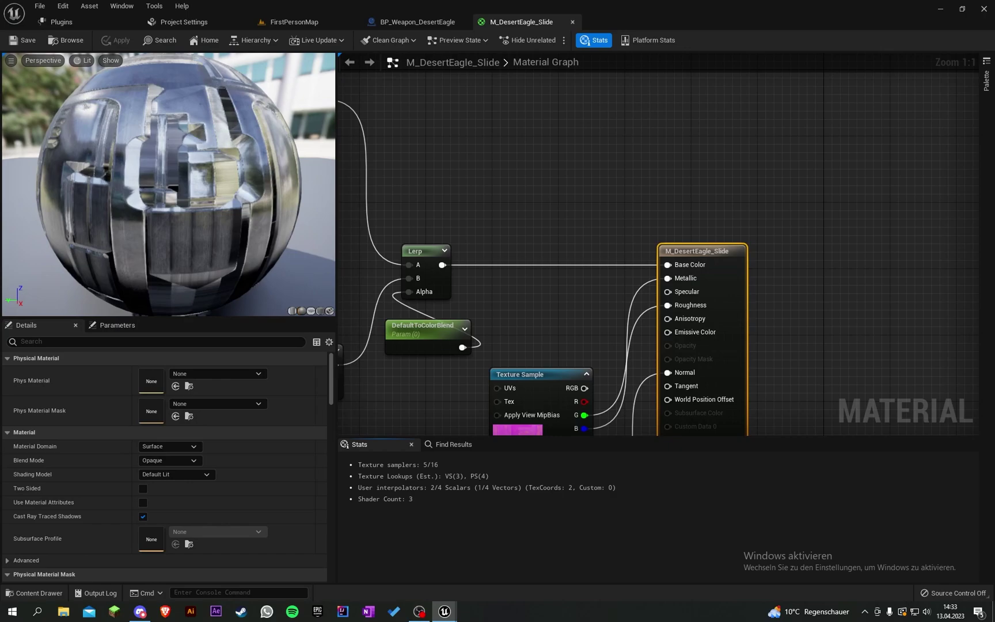
Rename the DefaultToColorBlend scalar parameter to TexToColorBlend
{"action": "scroll", "coordinate": [540, 213], "scroll_direction": "down", "scroll_amount": 5}
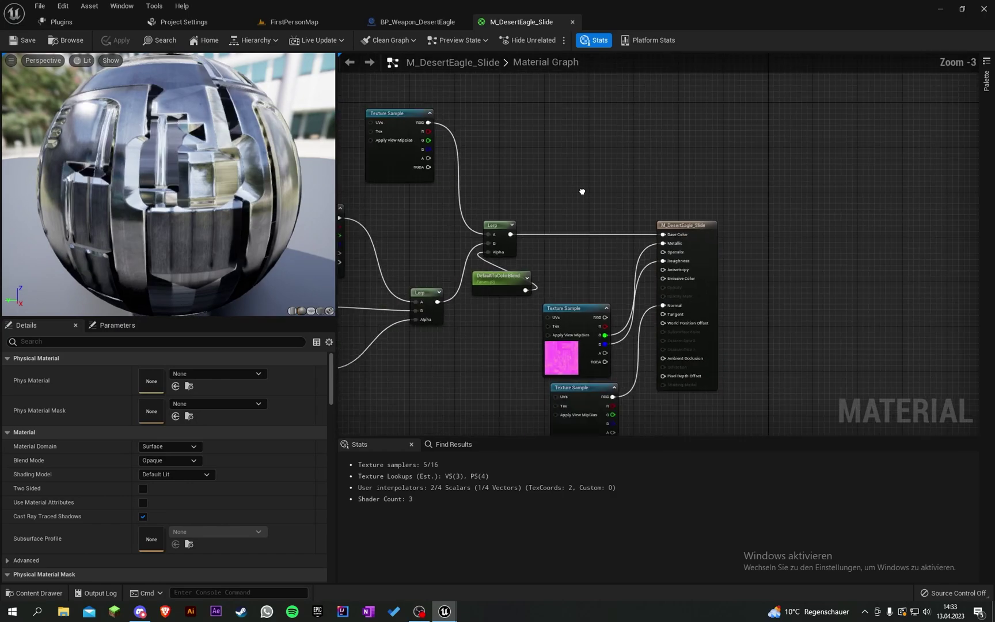
{"action": "scroll", "coordinate": [600, 205], "scroll_direction": "up", "scroll_amount": 1}
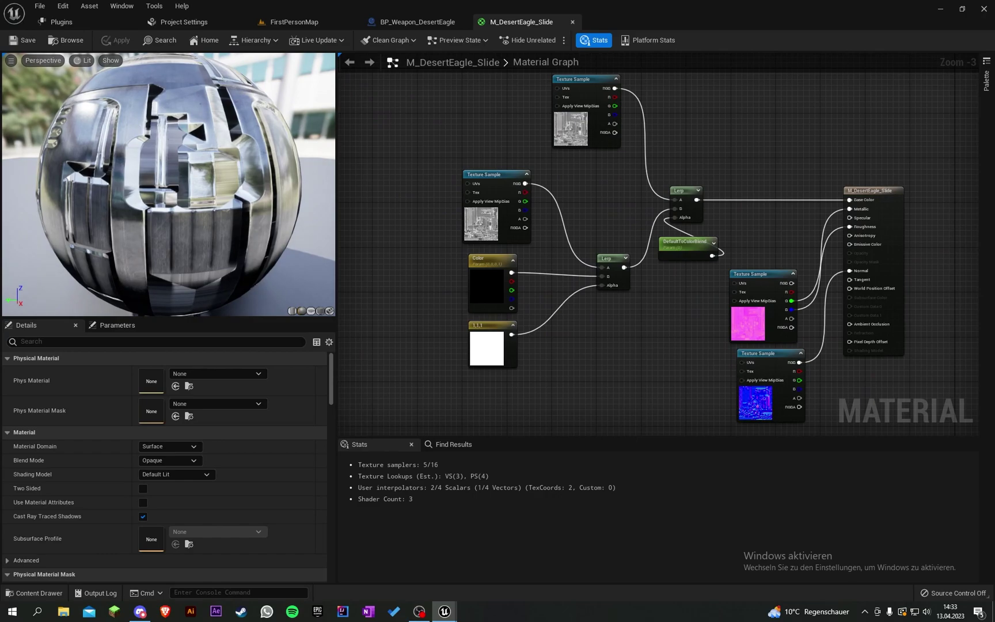
{"action": "scroll", "coordinate": [681, 174], "scroll_direction": "up", "scroll_amount": 2}
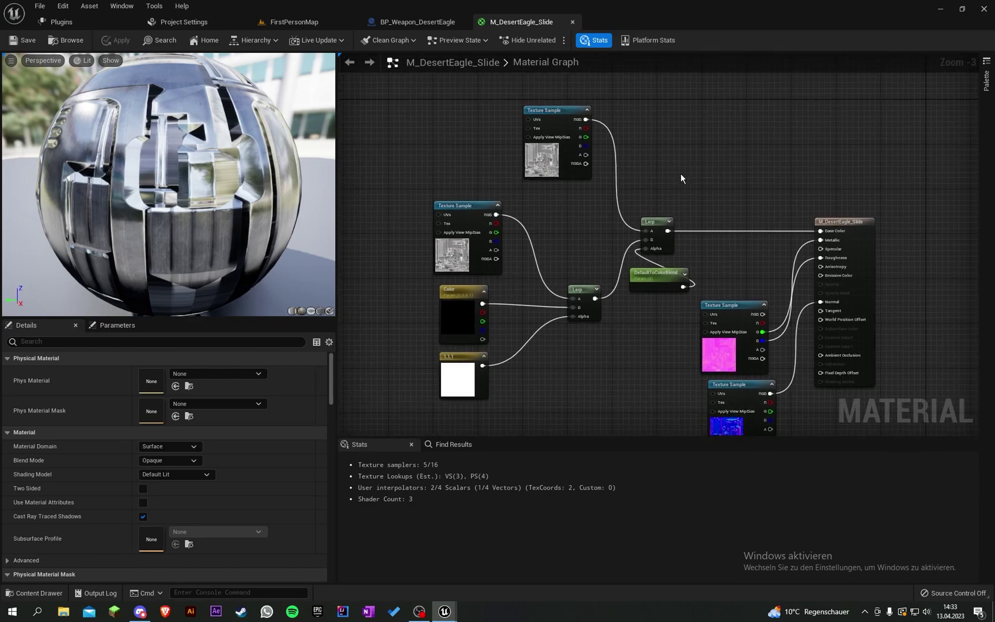
{"action": "left_click", "coordinate": [614, 299]}
{"action": "right_click", "coordinate": [613, 299]}
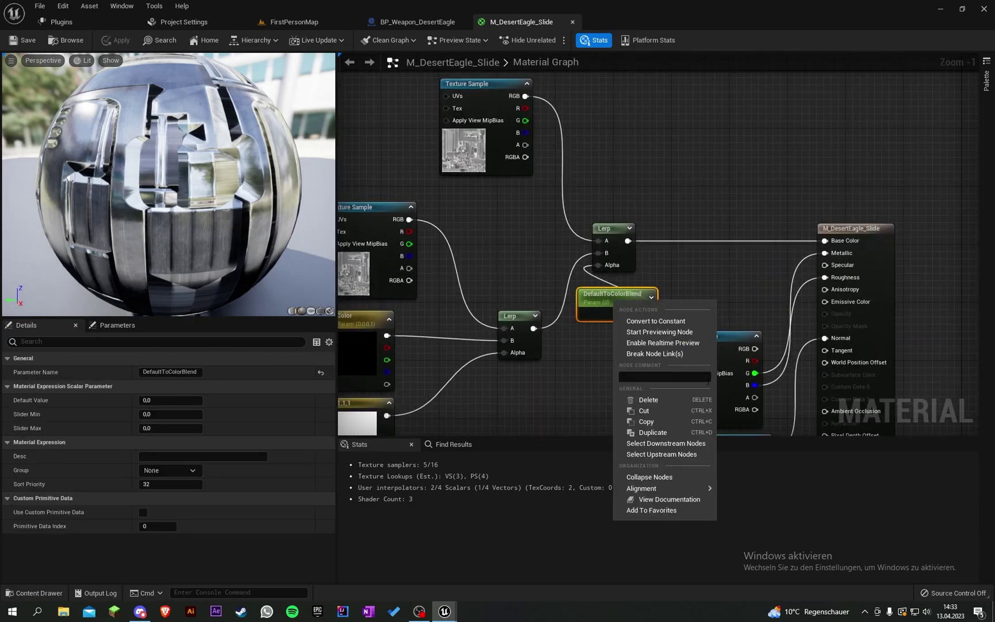
{"action": "left_click", "coordinate": [612, 303]}
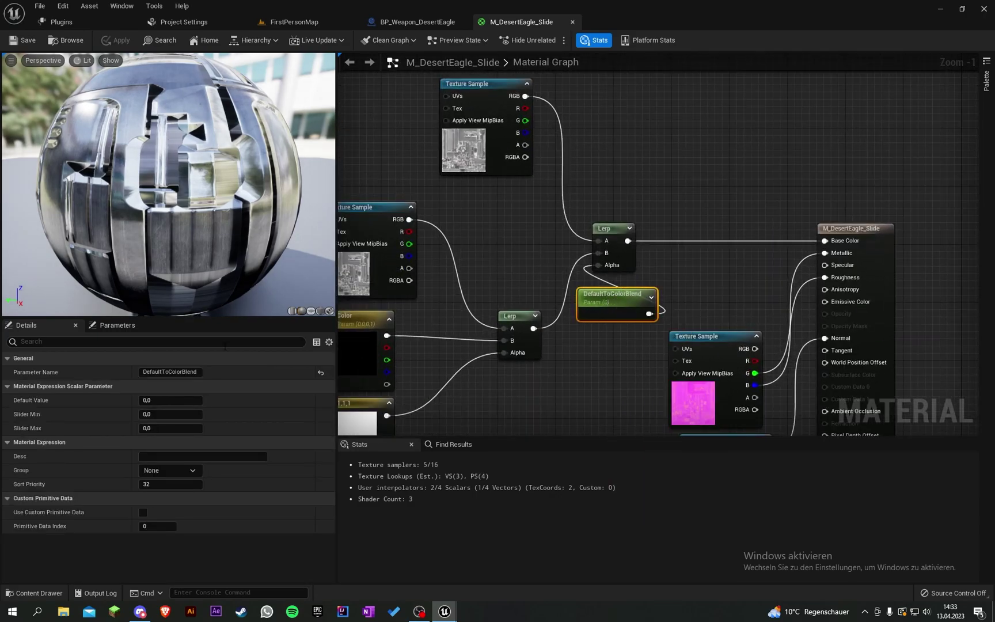
{"action": "left_click", "coordinate": [197, 373]}
{"action": "left_click", "coordinate": [196, 372]}
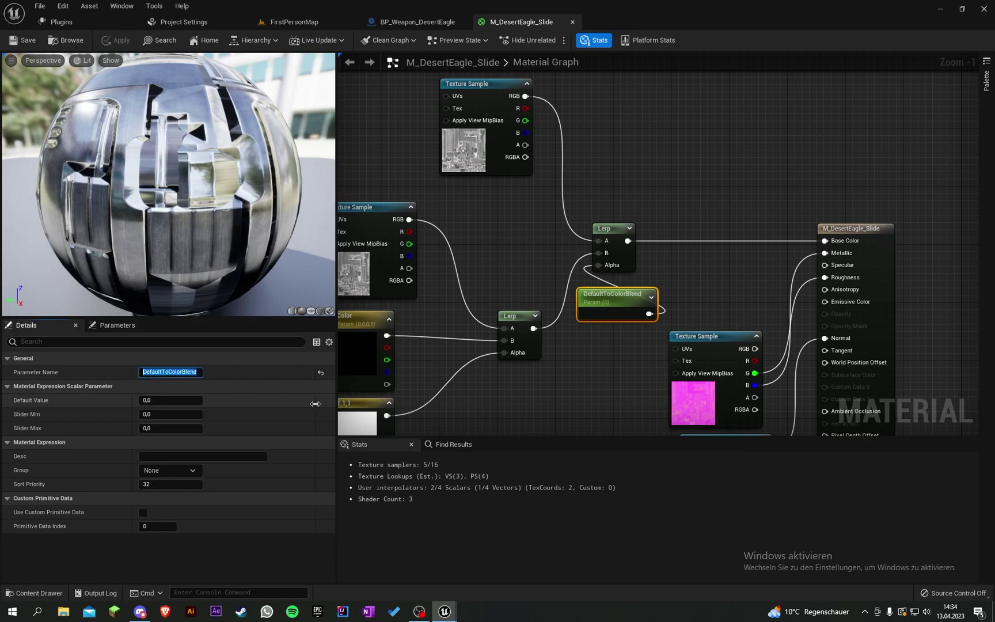
{"action": "type", "text": "TexToCOlorBlend"}
{"action": "key", "text": "Return"}
{"action": "left_click", "coordinate": [622, 167]}
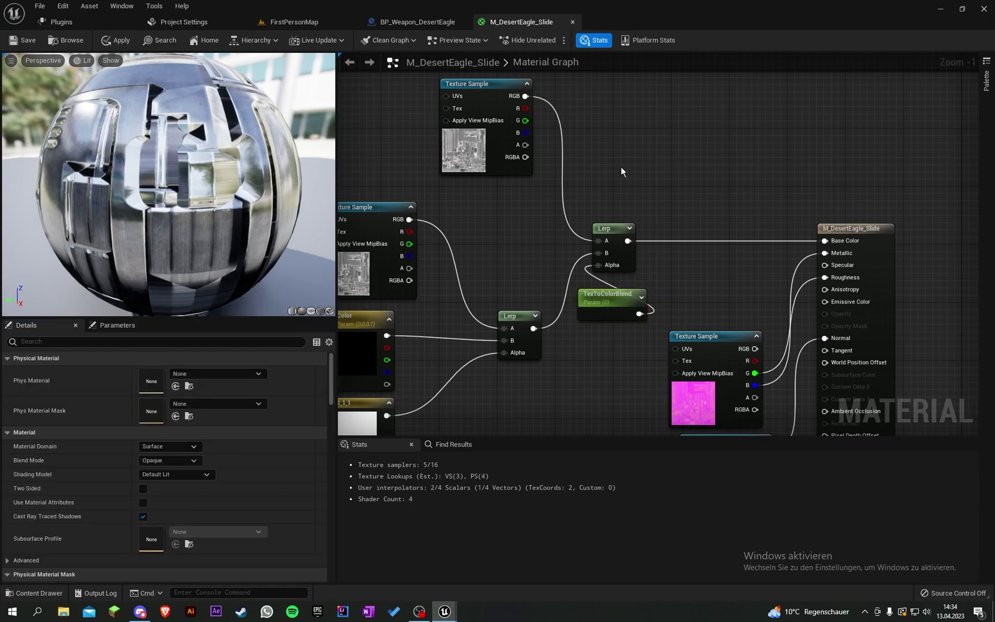
Delete the Texture Sample node feeding the A input of the final base color Lerp
{"action": "right_click_drag", "start_coordinate": [621, 167], "coordinate": [717, 239]}
{"action": "scroll", "coordinate": [717, 239], "scroll_direction": "down", "scroll_amount": 2}
{"action": "left_click_drag", "start_coordinate": [677, 260], "coordinate": [523, 209]}
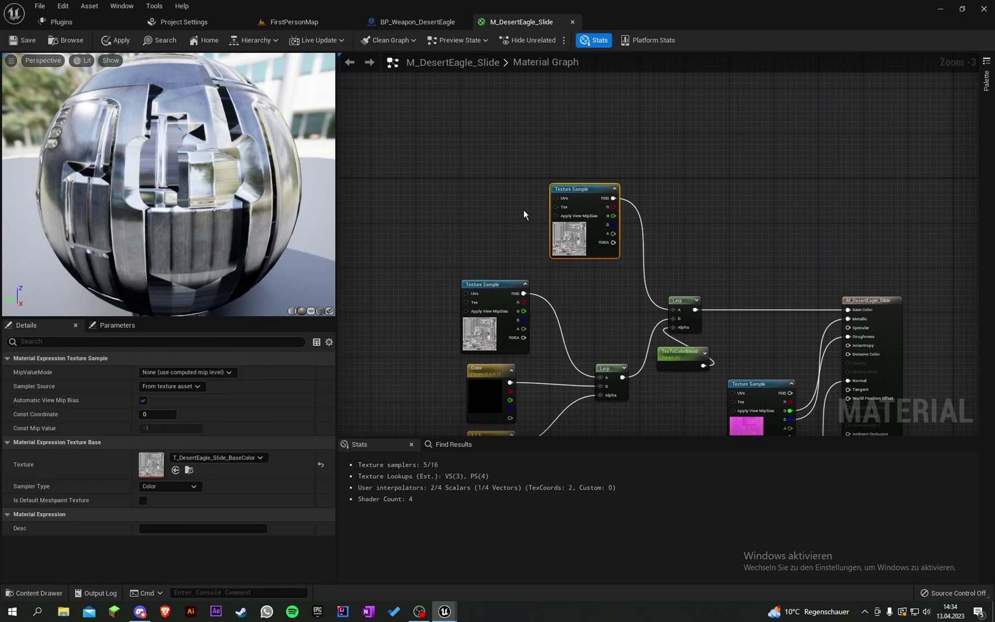
{"action": "key", "text": "Delete"}
Add a new Lerp node above the graph and connect its output to the A input of the final Lerp
{"action": "scroll", "coordinate": [558, 177], "scroll_direction": "down", "scroll_amount": 1}
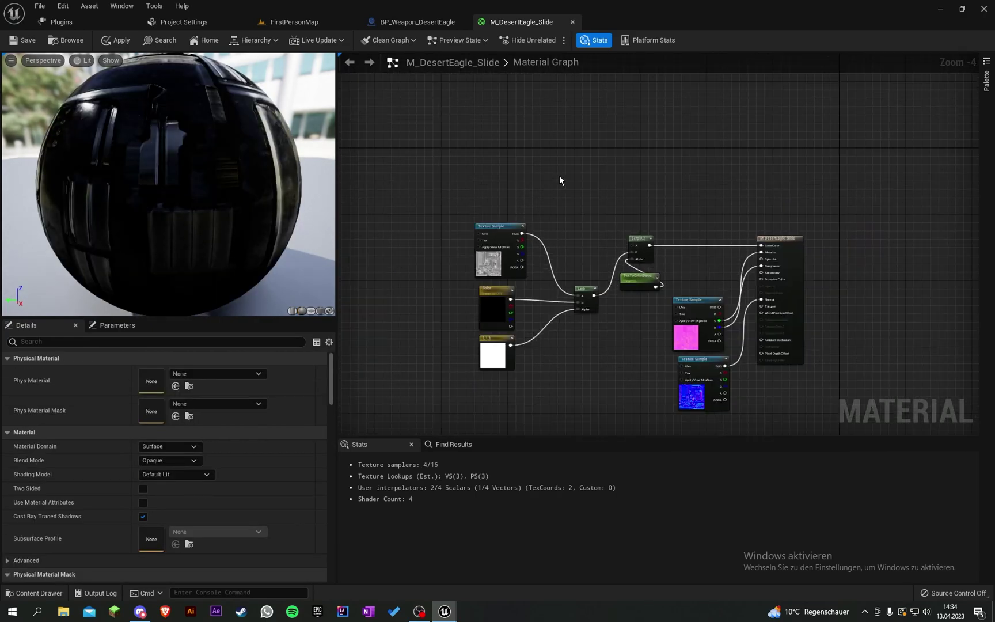
{"action": "right_click_drag", "start_coordinate": [560, 175], "coordinate": [514, 187]}
{"action": "scroll", "coordinate": [516, 220], "scroll_direction": "up", "scroll_amount": 1}
{"action": "left_click", "coordinate": [502, 170]}
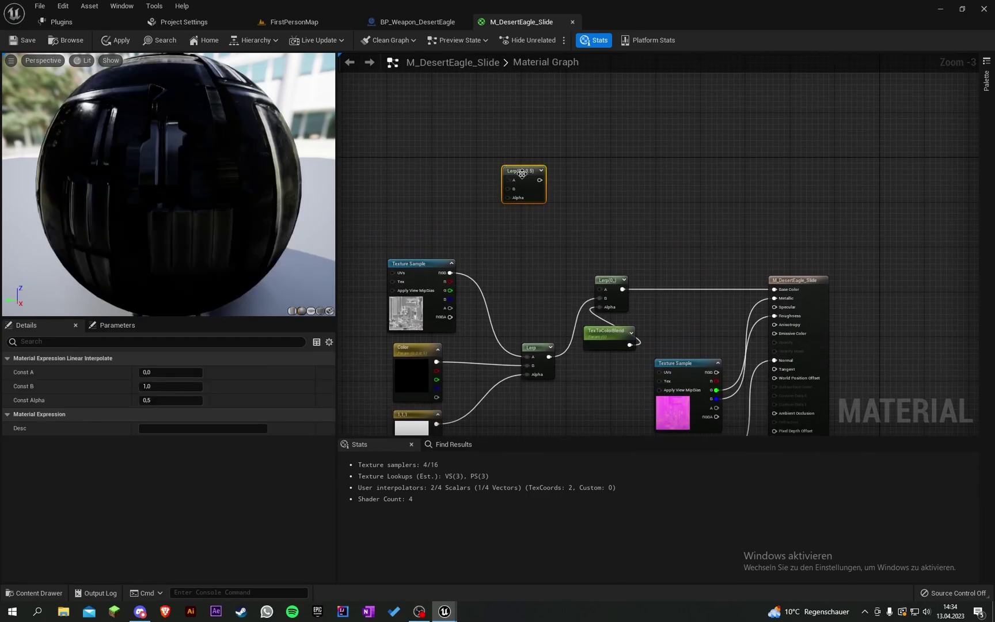
{"action": "scroll", "coordinate": [506, 167], "scroll_direction": "up", "scroll_amount": 2}
{"action": "left_click_drag", "start_coordinate": [535, 157], "coordinate": [633, 324]}
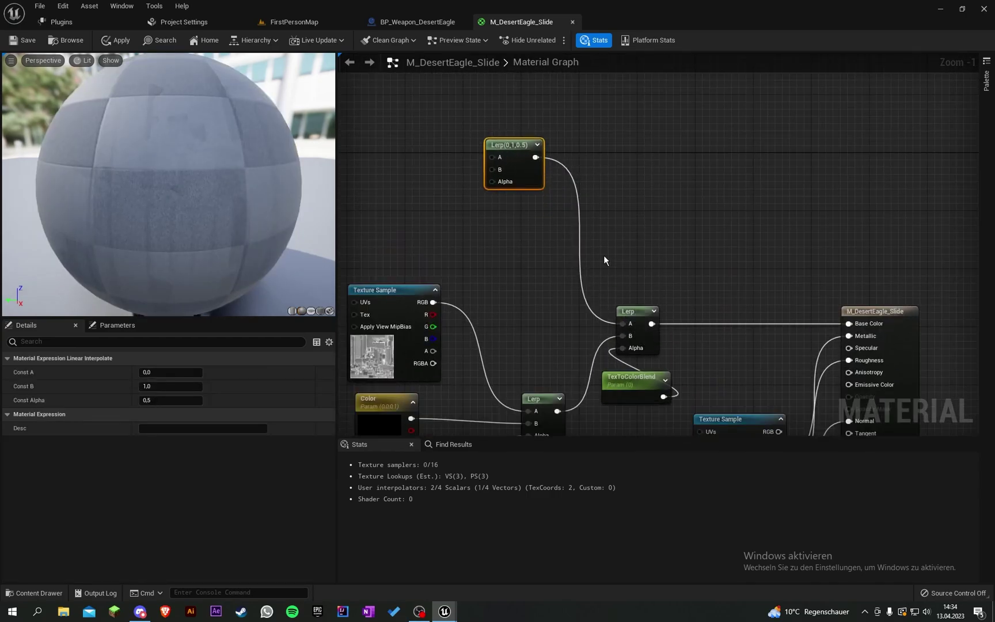
Duplicate the slide base color Texture Sample above the new Lerp and connect its RGB output to that Lerp's A input
{"action": "right_click_drag", "start_coordinate": [606, 259], "coordinate": [524, 186]}
{"action": "scroll", "coordinate": [573, 265], "scroll_direction": "down", "scroll_amount": 2}
{"action": "left_click", "coordinate": [469, 284]}
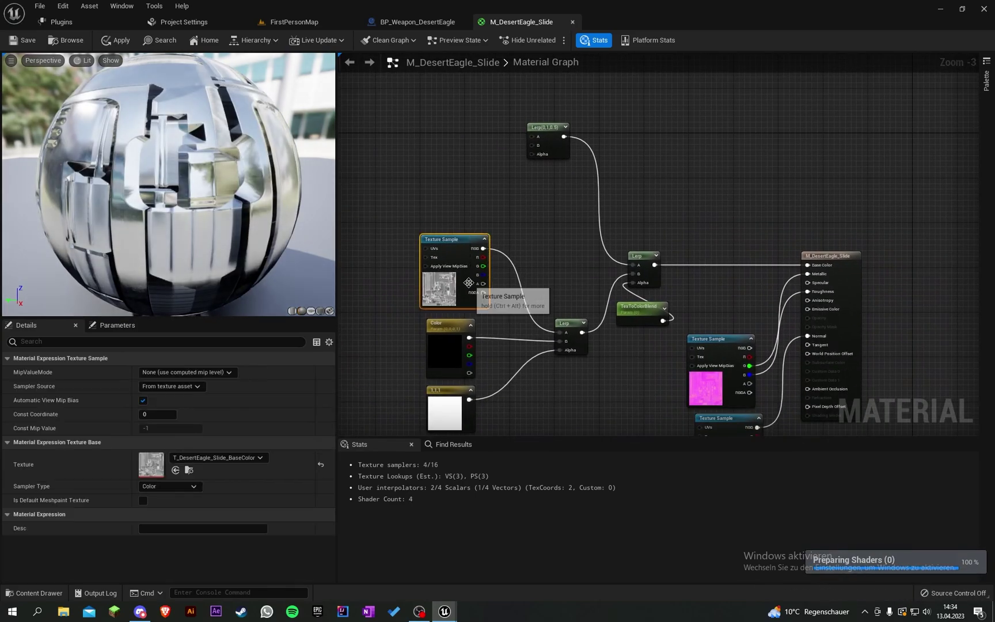
{"action": "right_click_drag", "start_coordinate": [456, 137], "coordinate": [492, 295]}
{"action": "scroll", "coordinate": [492, 296], "scroll_direction": "up", "scroll_amount": 2}
{"action": "key", "text": "ctrl+d"}
{"action": "left_click_drag", "start_coordinate": [499, 235], "coordinate": [493, 142]}
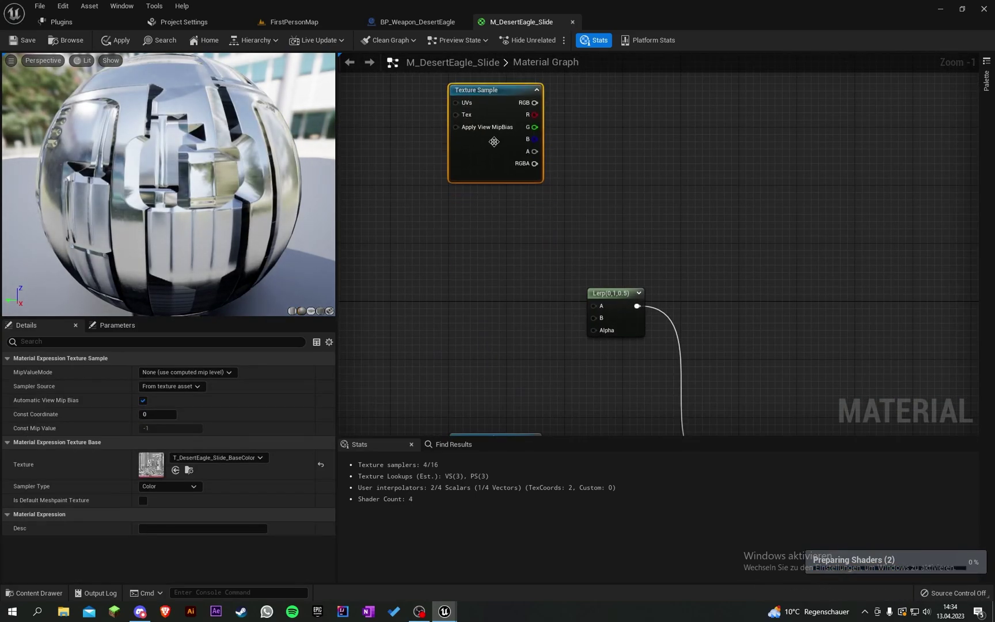
{"action": "left_click_drag", "start_coordinate": [533, 106], "coordinate": [594, 305]}
{"action": "left_click", "coordinate": [611, 260]}
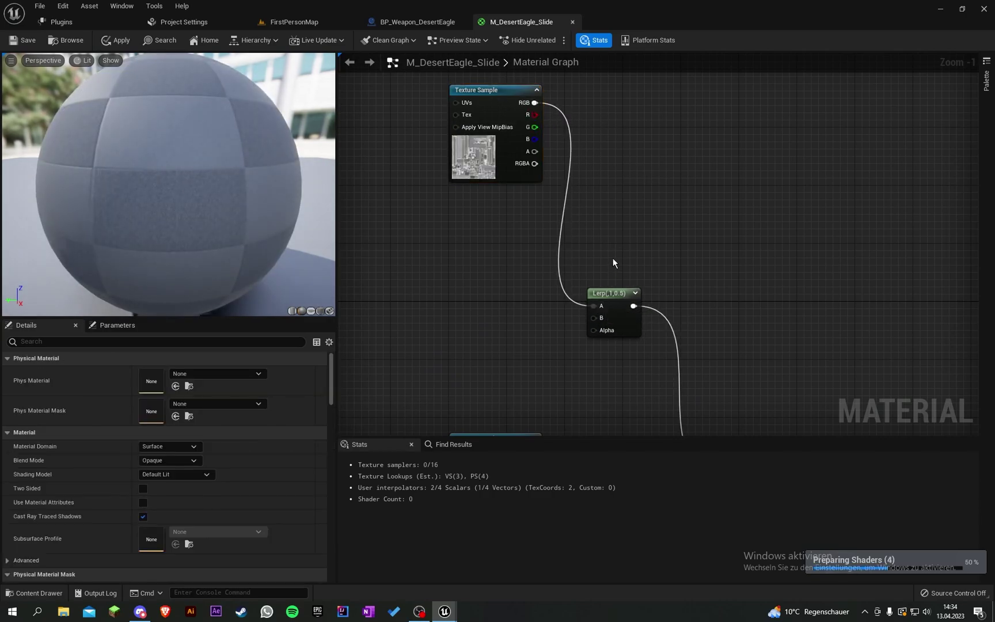
Move the duplicated Texture Sample farther up and away from the new Lerp node
{"action": "mouse_move", "coordinate": [613, 257]}
{"action": "right_mouse_down"}
{"action": "mouse_move", "coordinate": [607, 249]}
{"action": "mouse_move", "coordinate": [614, 265]}
{"action": "right_mouse_up"}
{"action": "left_click_drag", "start_coordinate": [597, 267], "coordinate": [513, 192]}
{"action": "left_click_drag", "start_coordinate": [539, 208], "coordinate": [510, 186]}
{"action": "left_click", "coordinate": [556, 269]}
{"action": "right_click_drag", "start_coordinate": [557, 269], "coordinate": [550, 209]}
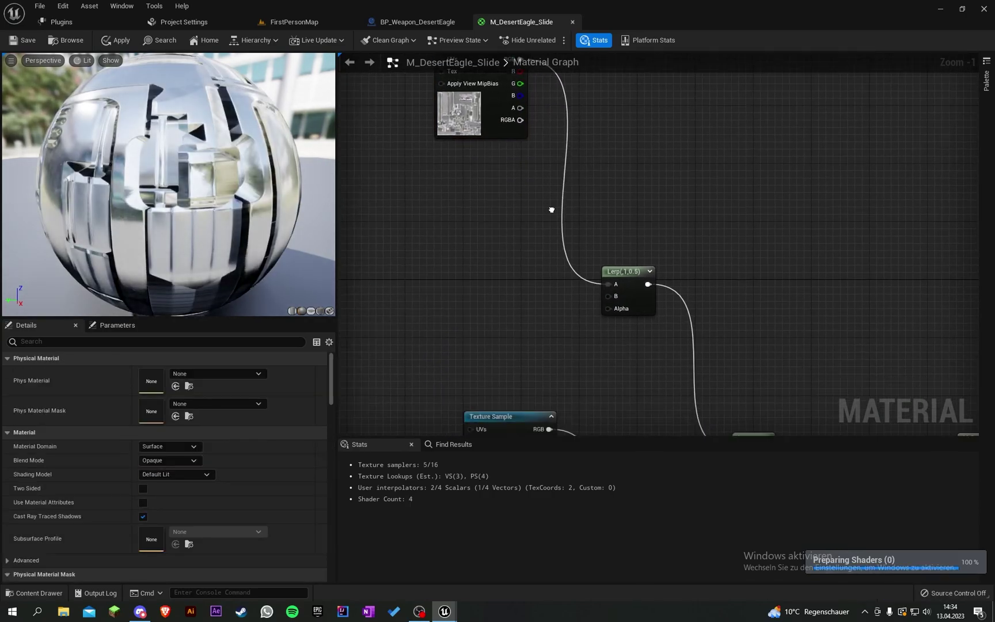
Duplicate the upper Texture Sample again and place the copy directly below it
{"action": "right_click_drag", "start_coordinate": [522, 247], "coordinate": [542, 333]}
{"action": "left_click", "coordinate": [484, 190]}
{"action": "key", "text": "ctrl+d"}
{"action": "left_click_drag", "start_coordinate": [501, 320], "coordinate": [486, 340]}
{"action": "right_click_drag", "start_coordinate": [494, 341], "coordinate": [500, 264]}
Convert the copied Texture Sample to a parameter named SkinTexture and connect its RGB output to the new Lerp's B input
{"action": "right_click", "coordinate": [499, 259]}
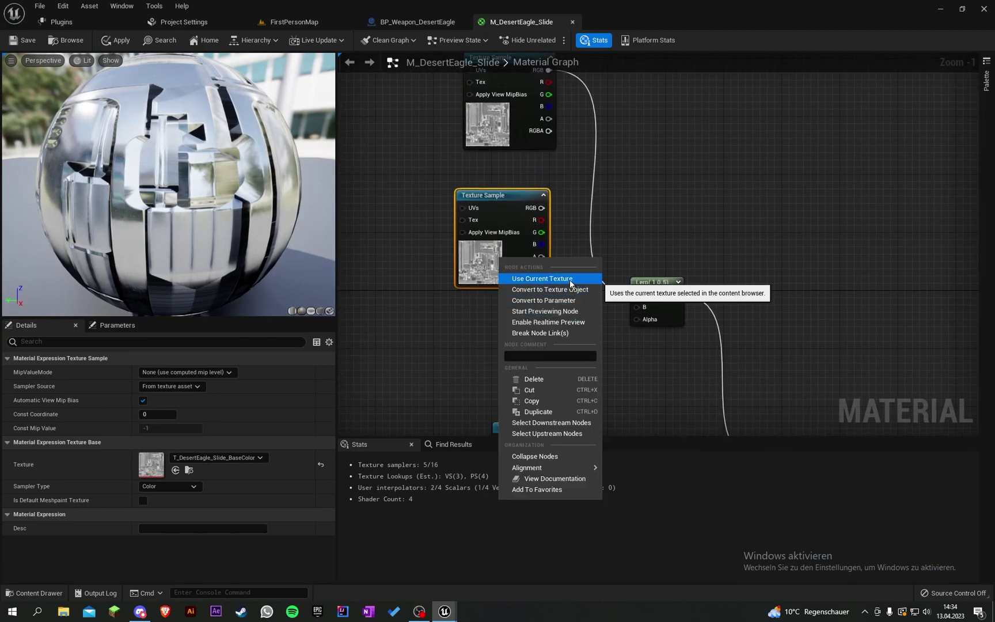
{"action": "left_click", "coordinate": [571, 299]}
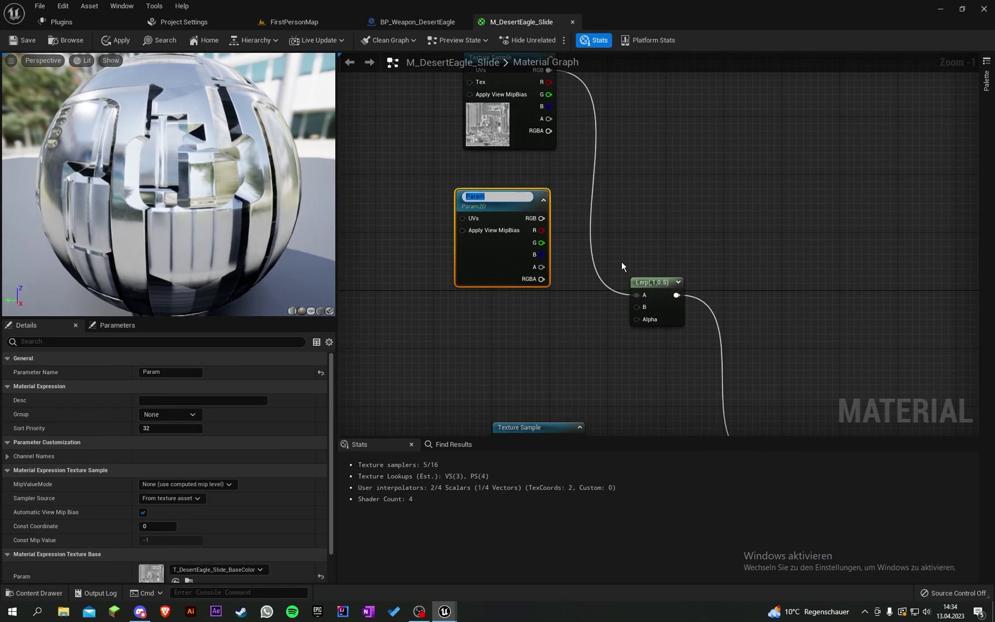
{"action": "type", "text": "SkinTexture"}
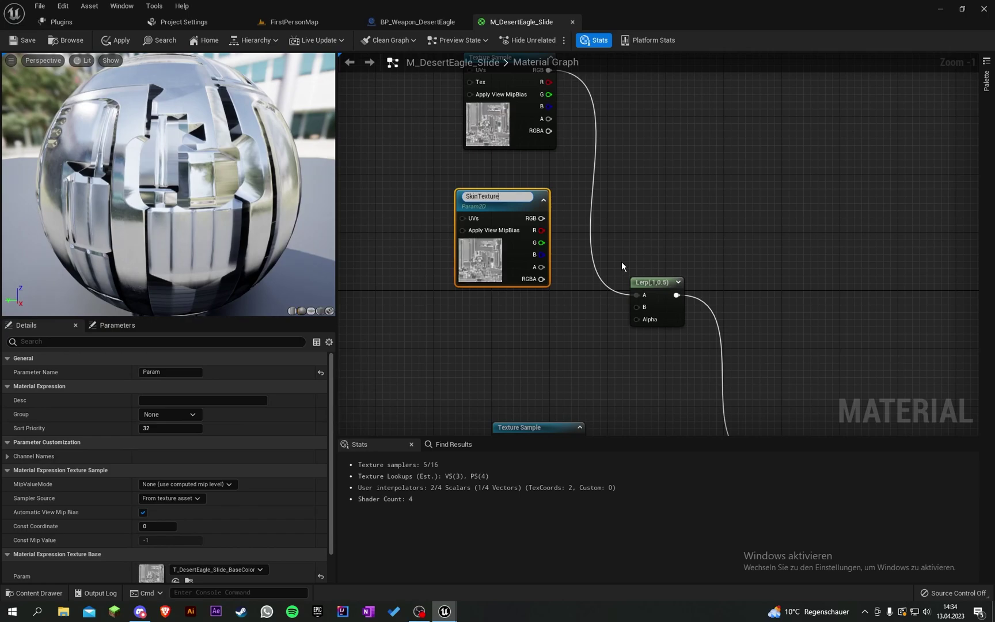
{"action": "key", "text": "Return"}
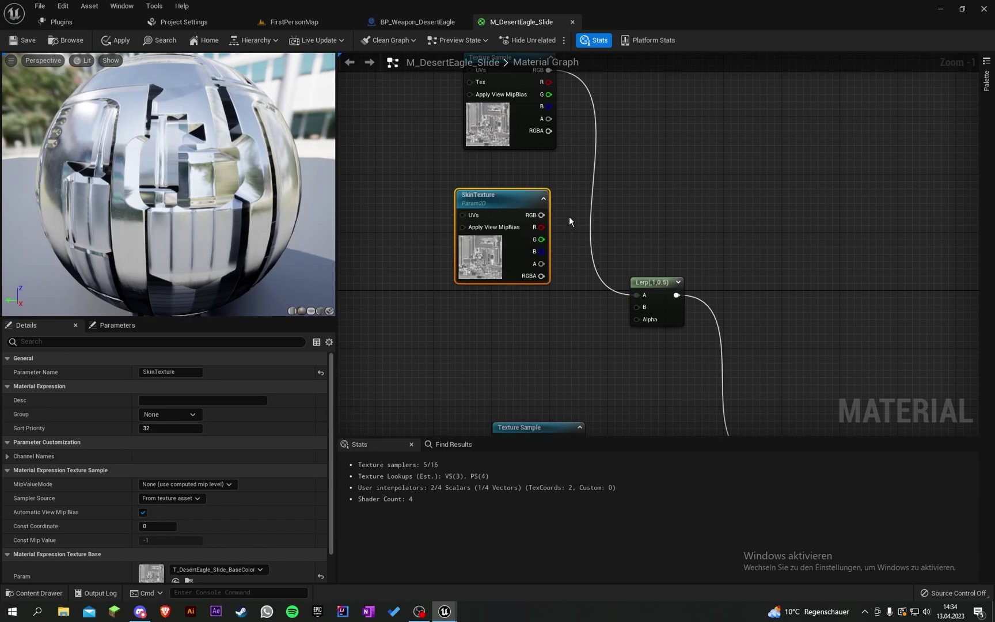
{"action": "left_click_drag", "start_coordinate": [541, 215], "coordinate": [644, 307]}
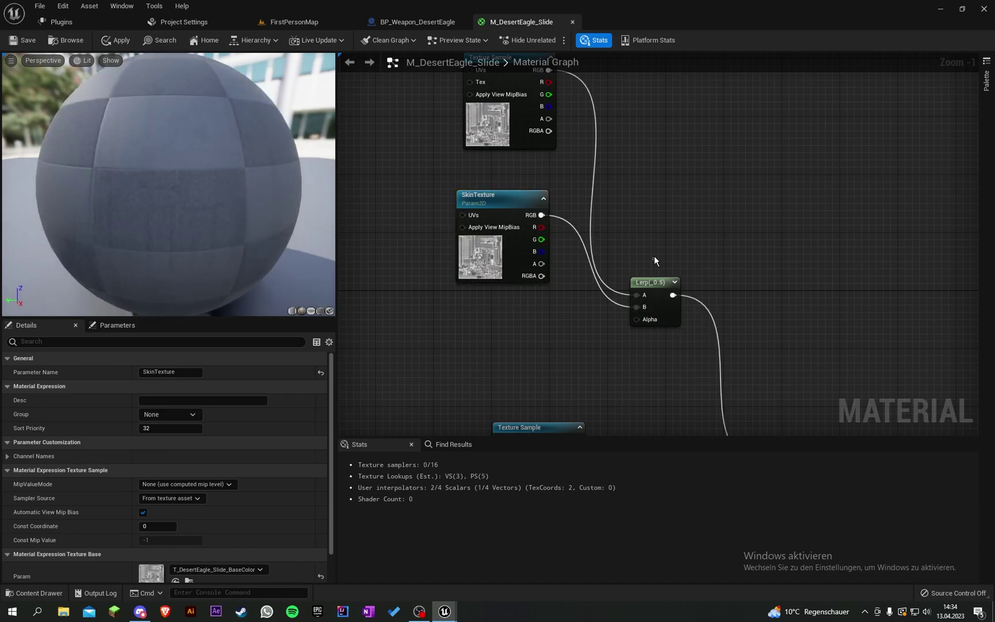
Copy the white 1,1,1 constant below SkinTexture and connect the copy to the new Lerp's Alpha input
{"action": "left_click", "coordinate": [495, 255]}
{"action": "scroll", "coordinate": [541, 333], "scroll_direction": "down", "scroll_amount": 3}
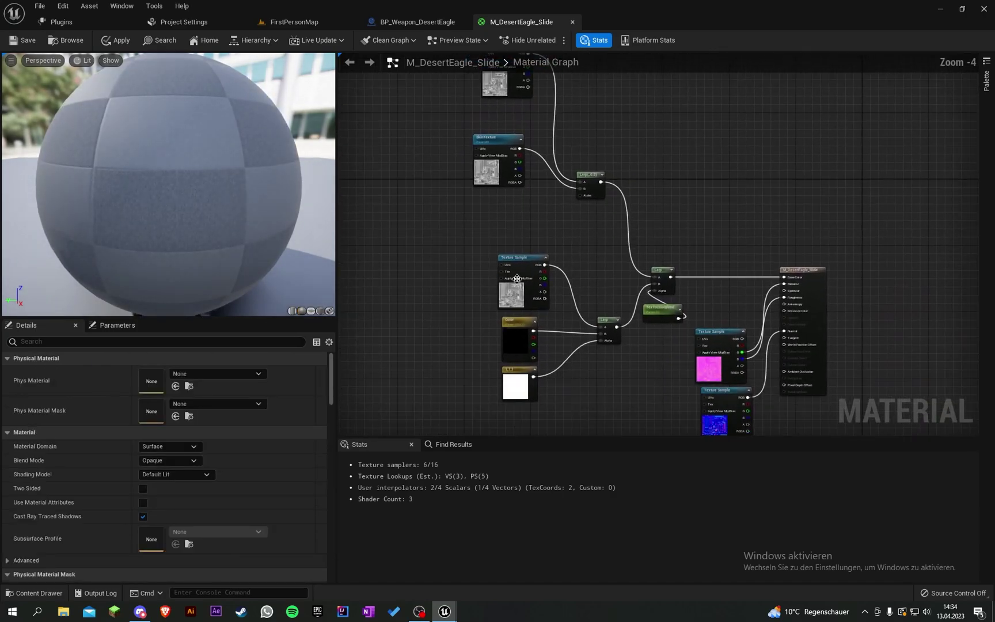
{"action": "left_click", "coordinate": [521, 299]}
{"action": "right_click_drag", "start_coordinate": [519, 253], "coordinate": [532, 346]}
{"action": "scroll", "coordinate": [515, 222], "scroll_direction": "up", "scroll_amount": 2}
{"action": "key", "text": "ctrl+v"}
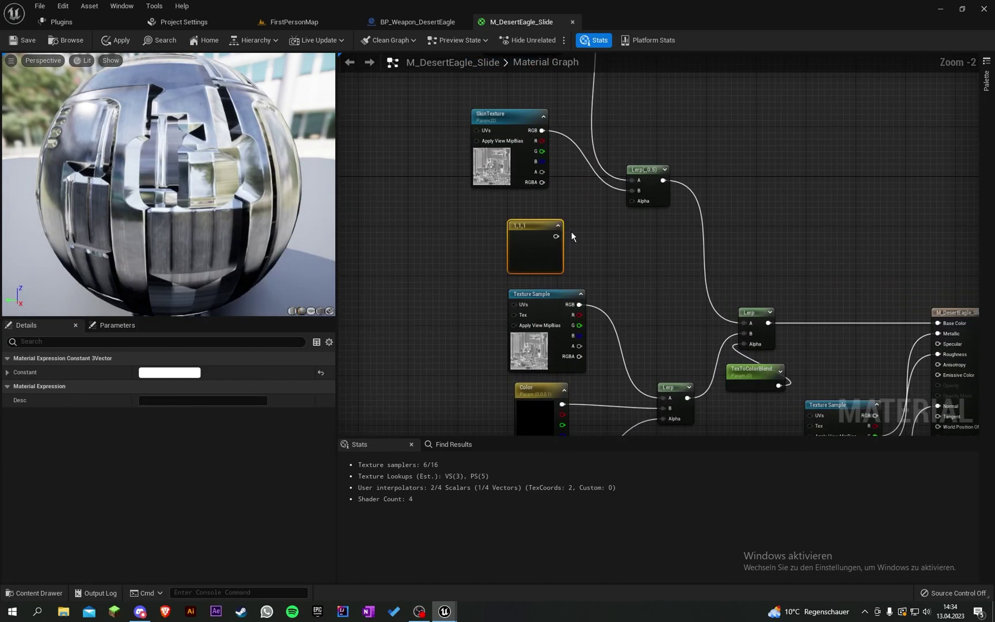
{"action": "left_click_drag", "start_coordinate": [557, 236], "coordinate": [632, 200]}
Tidy the new Lerp's input nodes, lining up the Texture Sample and SkinTexture in a column above the white constant
{"action": "right_click_drag", "start_coordinate": [631, 193], "coordinate": [605, 249]}
{"action": "left_click_drag", "start_coordinate": [511, 229], "coordinate": [523, 251]}
{"action": "right_click_drag", "start_coordinate": [569, 141], "coordinate": [578, 182]}
{"action": "left_click_drag", "start_coordinate": [578, 181], "coordinate": [507, 216]}
{"action": "left_click", "coordinate": [603, 194]}
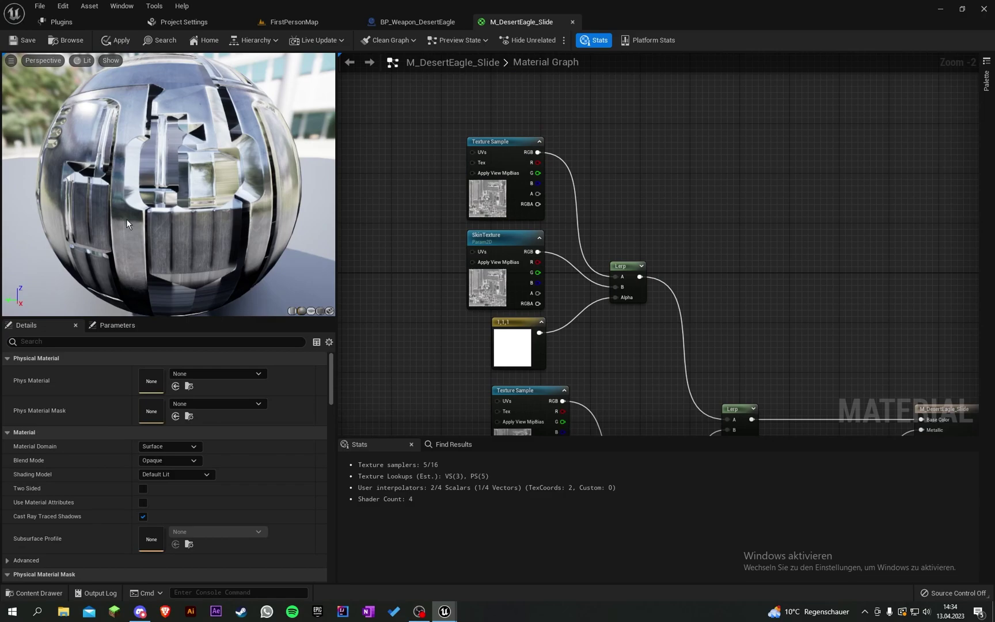
Add a TextureCoordinate node in the empty area well ahead of the upper Texture Sample
{"action": "right_click_drag", "start_coordinate": [616, 215], "coordinate": [692, 182]}
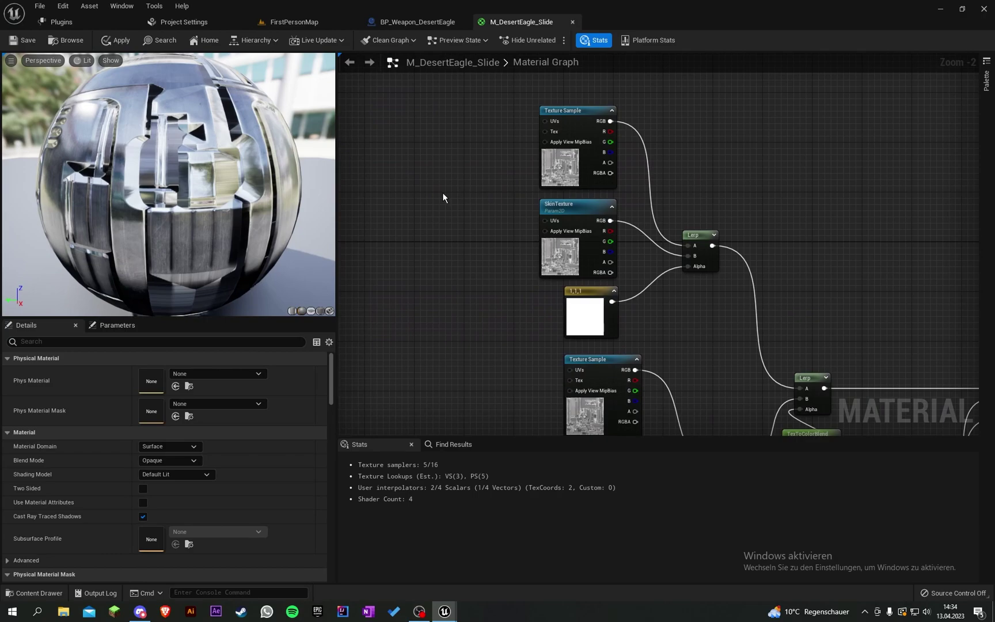
{"action": "right_click_drag", "start_coordinate": [486, 222], "coordinate": [499, 204]}
{"action": "left_click_drag", "start_coordinate": [488, 207], "coordinate": [514, 240]}
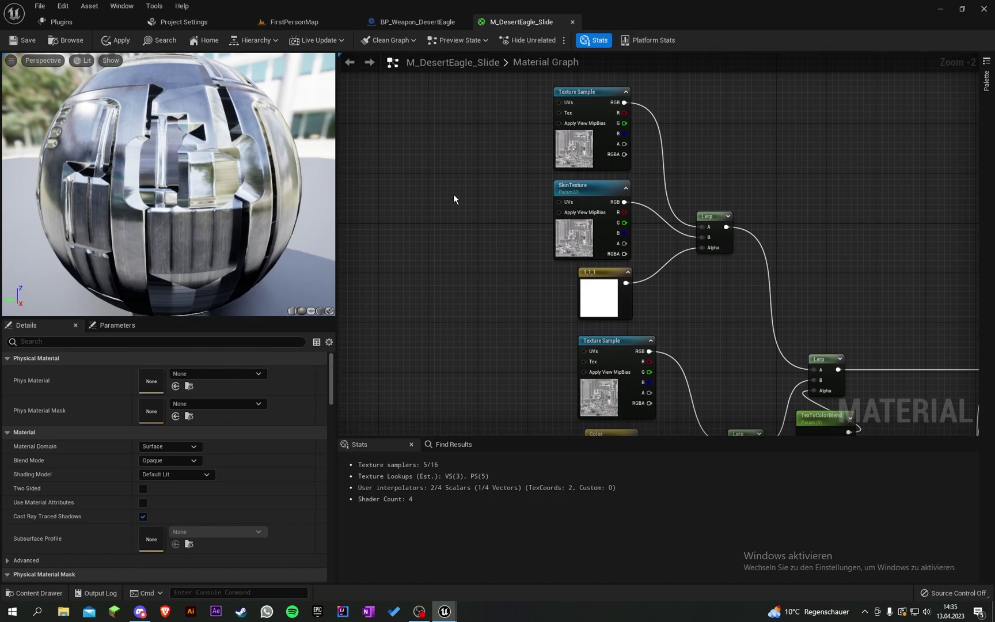
{"action": "left_click", "coordinate": [573, 190]}
{"action": "right_click_drag", "start_coordinate": [339, 176], "coordinate": [360, 177]}
{"action": "right_click", "coordinate": [362, 154]}
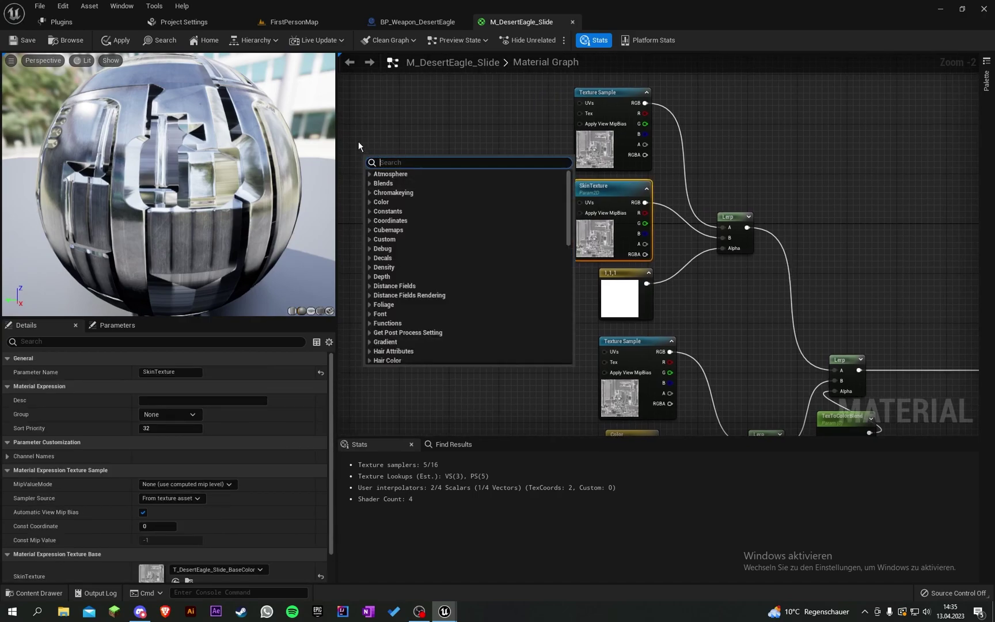
{"action": "type", "text": "text"}
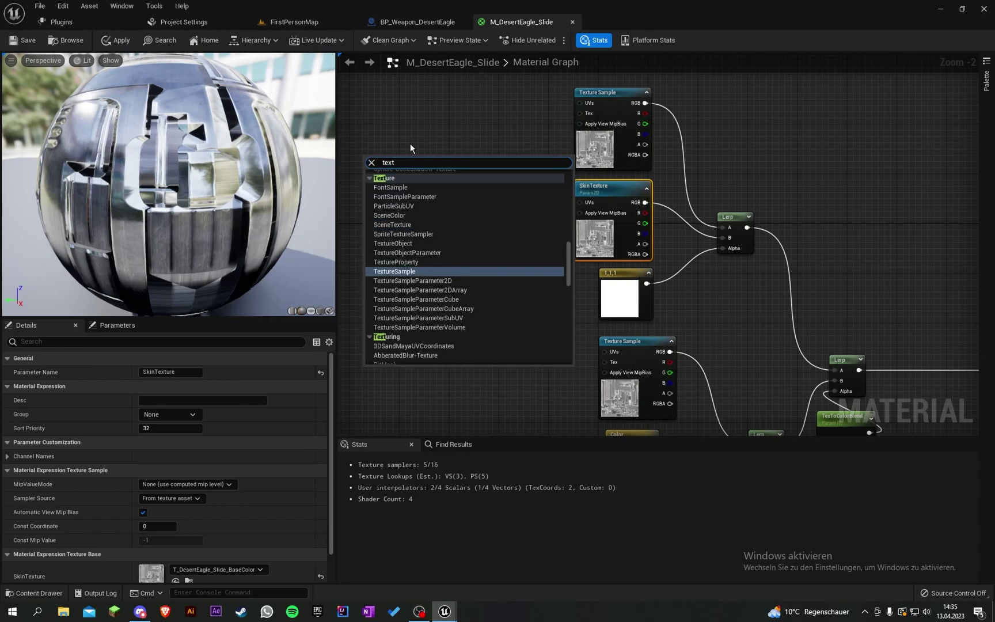
{"action": "type", "text": "urecoo"}
{"action": "key", "text": "Return"}
{"action": "right_click_drag", "start_coordinate": [382, 145], "coordinate": [500, 168]}
{"action": "scroll", "coordinate": [393, 146], "scroll_direction": "up", "scroll_amount": 2}
{"action": "left_click_drag", "start_coordinate": [503, 202], "coordinate": [397, 154]}
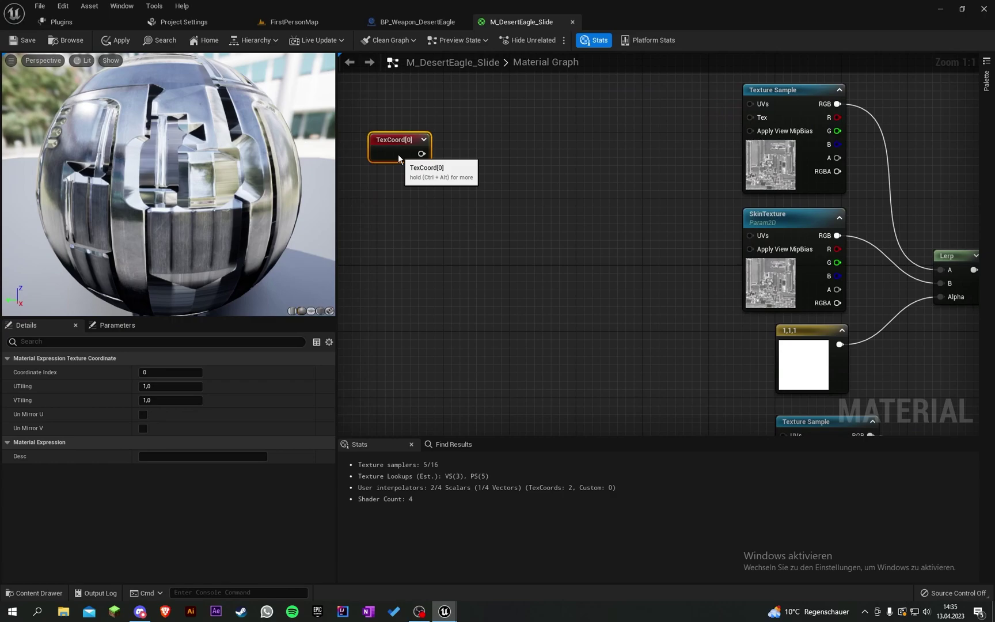
Add a Multiply node beside TexCoord, connect TexCoord to its A input, and straighten the connection
{"action": "key", "text": "m"}
{"action": "left_click", "coordinate": [456, 154]}
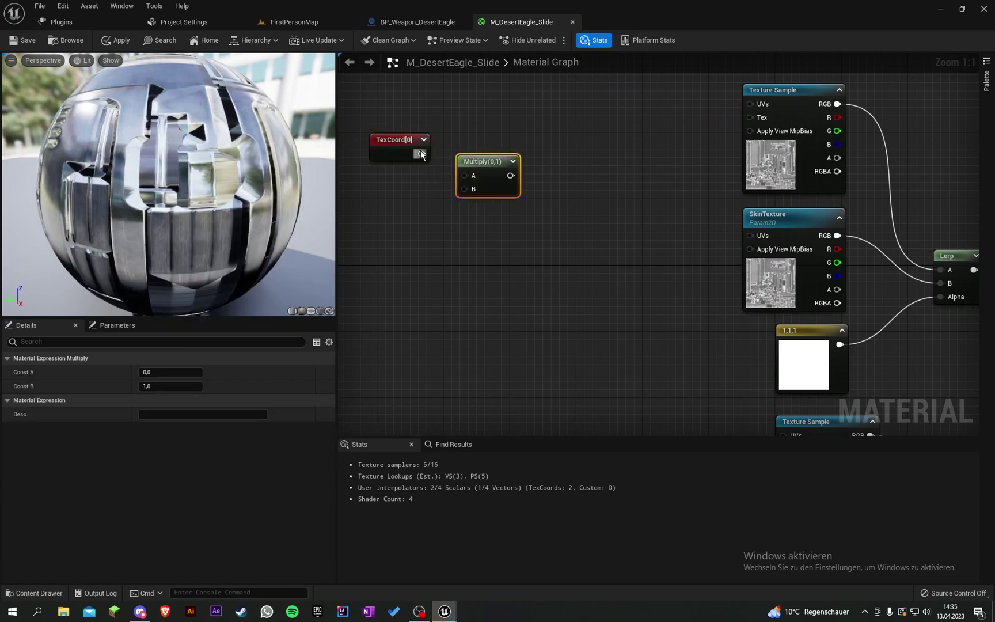
{"action": "left_click_drag", "start_coordinate": [421, 154], "coordinate": [465, 176]}
{"action": "left_click_drag", "start_coordinate": [500, 178], "coordinate": [420, 138]}
{"action": "key", "text": "q"}
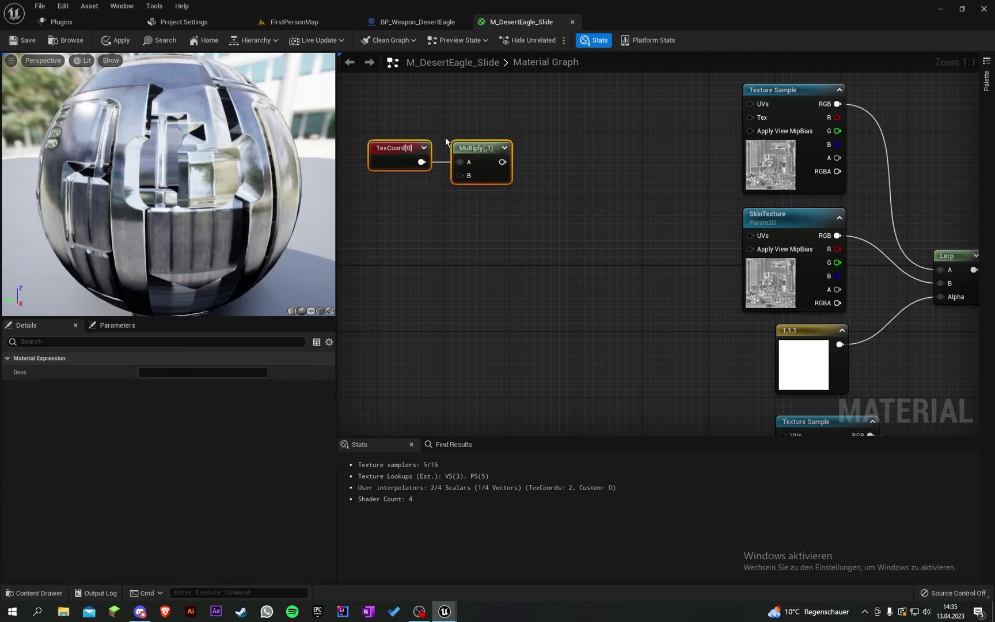
Add a scalar constant below TexCoord and convert it to a parameter named TextureScale
{"action": "left_click", "coordinate": [444, 136]}
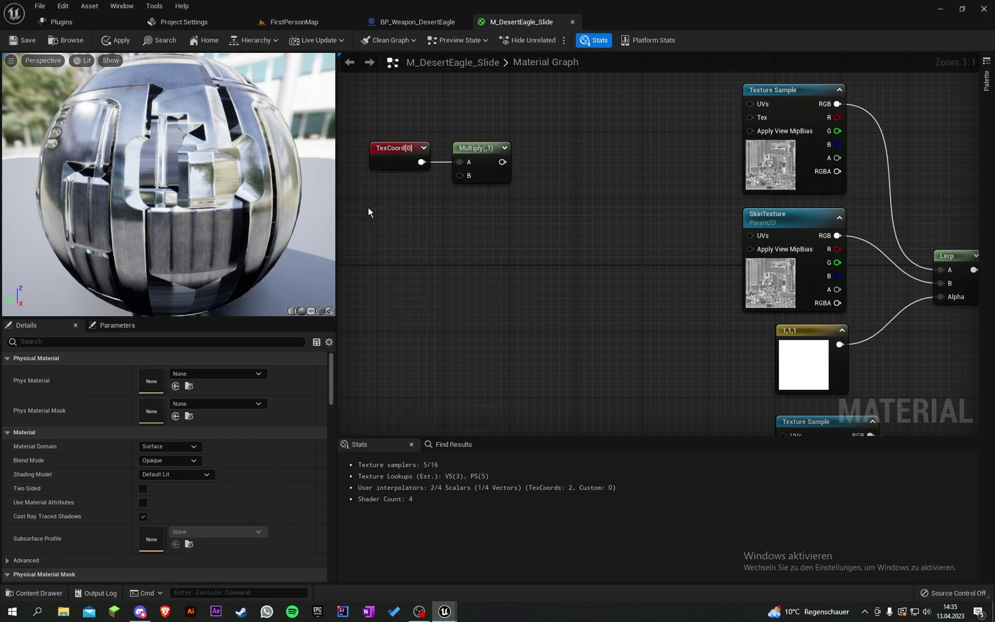
{"action": "left_click", "coordinate": [371, 226]}
{"action": "right_click", "coordinate": [379, 230]}
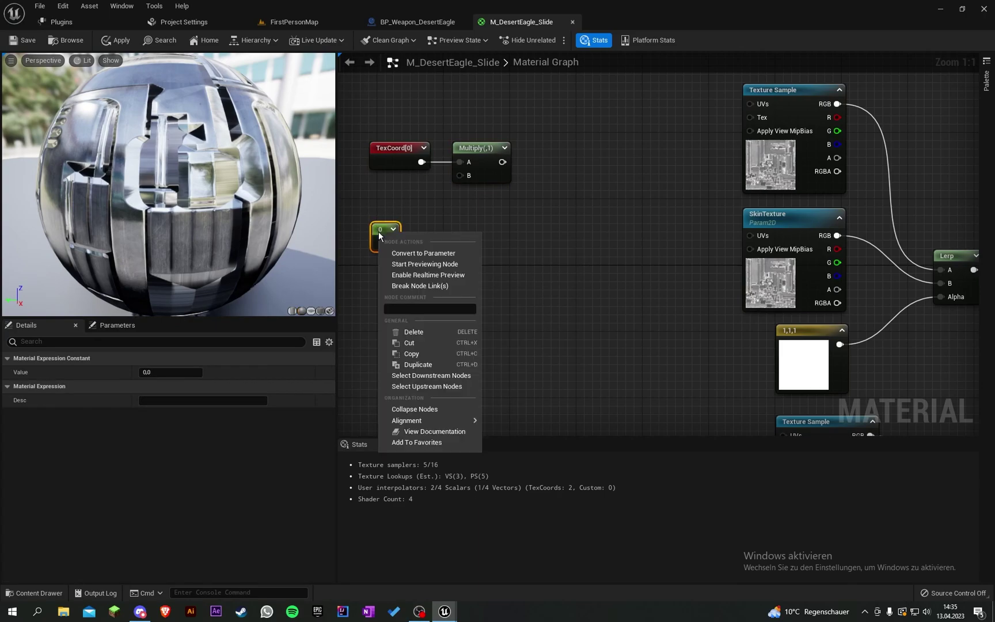
{"action": "left_click", "coordinate": [399, 253]}
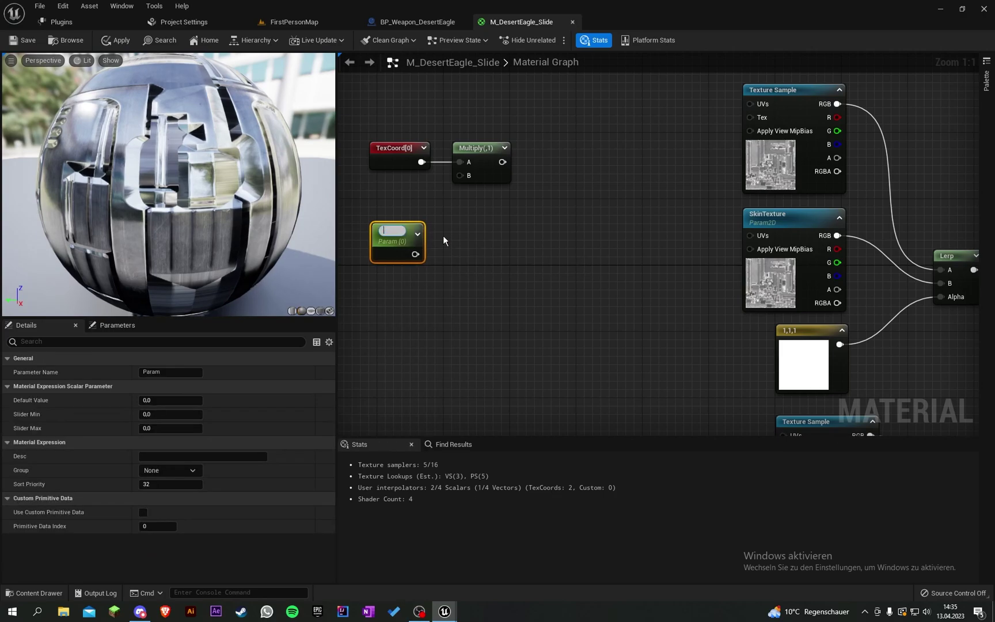
{"action": "type", "text": "TextureScale"}
{"action": "key", "text": "Return"}
{"action": "left_click", "coordinate": [559, 226]}
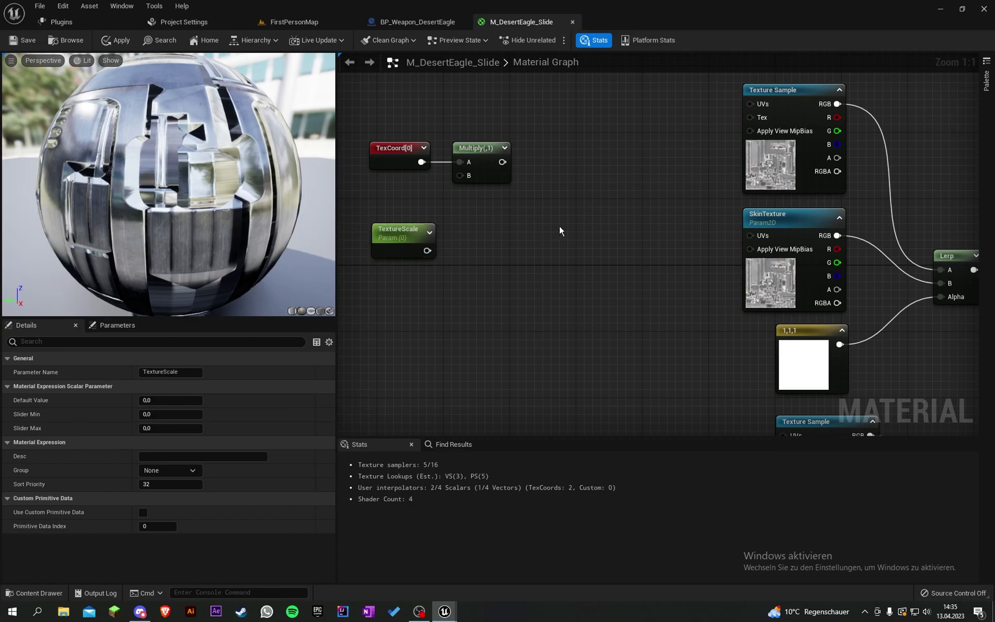
Connect TextureScale to the Multiply's B input and shift the parameter node slightly away from the Multiply
{"action": "right_click_drag", "start_coordinate": [559, 225], "coordinate": [539, 253]}
{"action": "left_click_drag", "start_coordinate": [407, 278], "coordinate": [439, 203]}
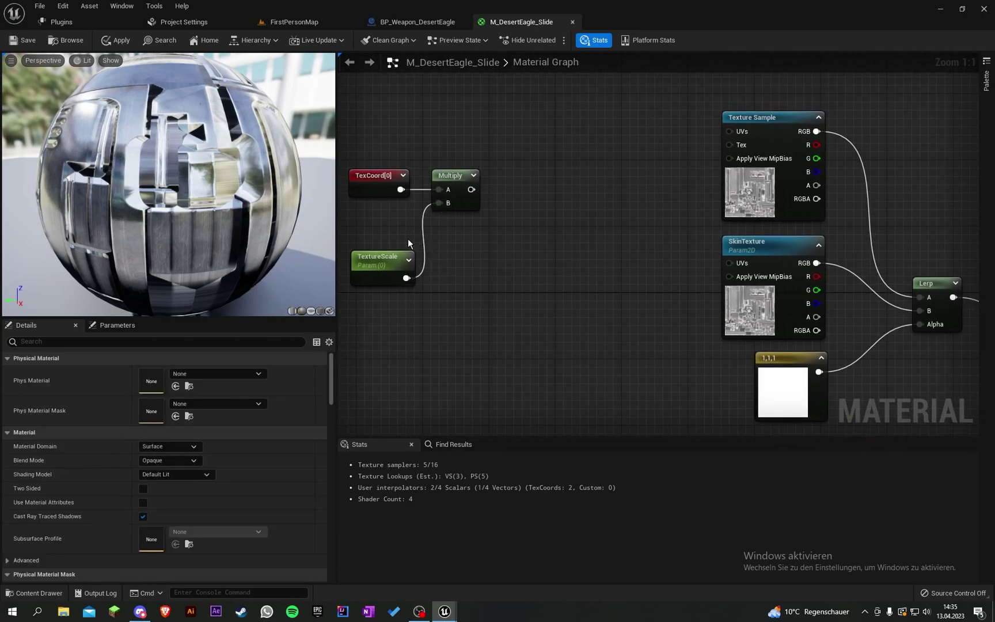
{"action": "left_click_drag", "start_coordinate": [390, 262], "coordinate": [379, 255]}
{"action": "left_click", "coordinate": [417, 211]}
{"action": "right_click_drag", "start_coordinate": [418, 211], "coordinate": [466, 185]}
Copy the TexCoord node and place the copy below TextureScale
{"action": "left_click", "coordinate": [416, 148]}
{"action": "key", "text": "super"}
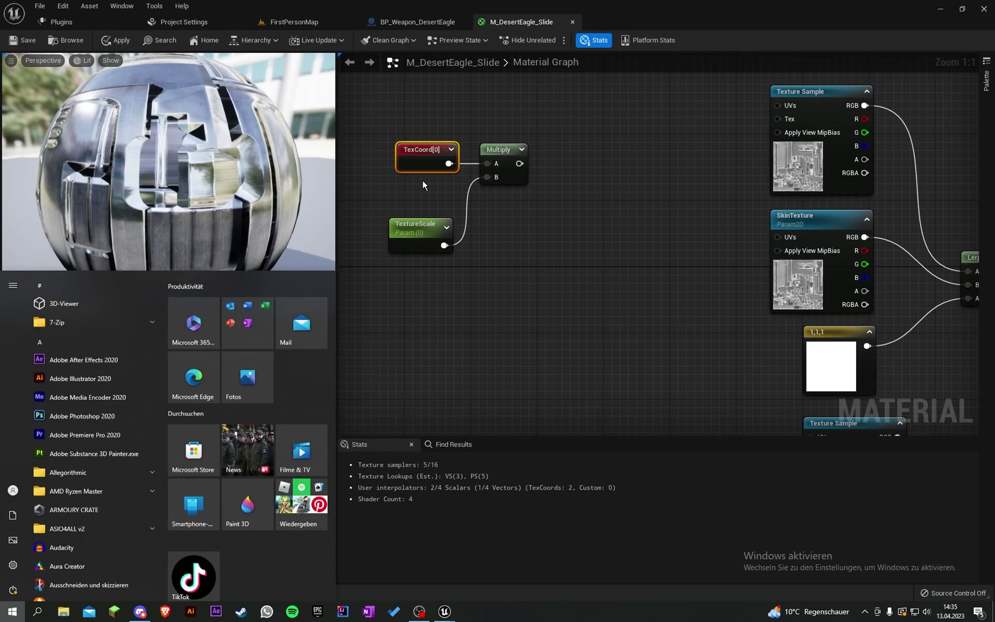
{"action": "left_click", "coordinate": [428, 190]}
{"action": "left_click", "coordinate": [403, 297]}
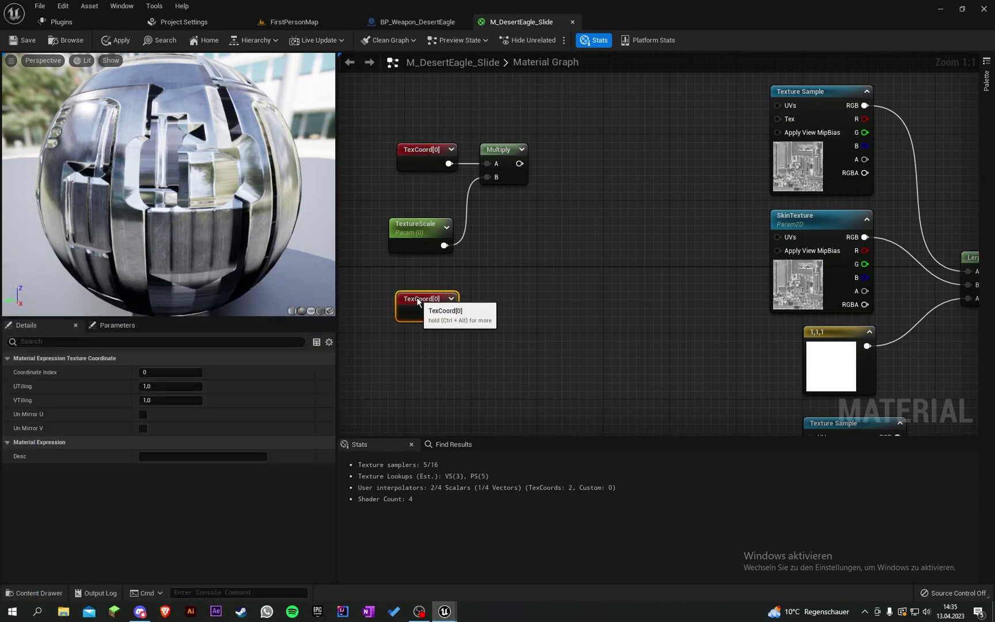
{"action": "left_click", "coordinate": [474, 290]}
Add a second Multiply node, connecting the copied TexCoord to its A input and TextureScale to its B input
{"action": "right_click_drag", "start_coordinate": [489, 275], "coordinate": [471, 259]}
{"action": "left_click", "coordinate": [496, 263]}
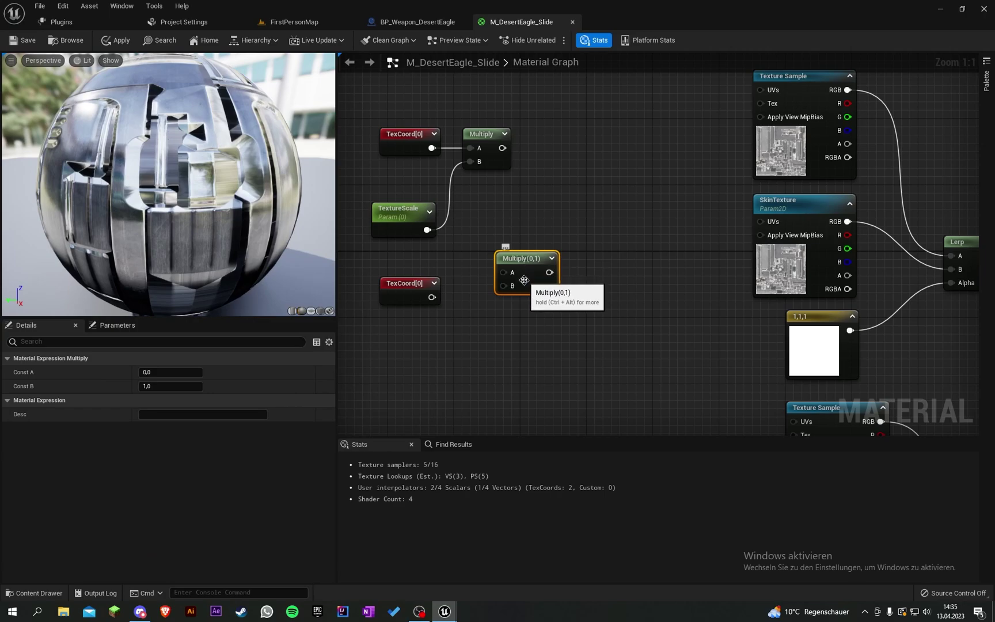
{"action": "left_click_drag", "start_coordinate": [430, 297], "coordinate": [505, 273]}
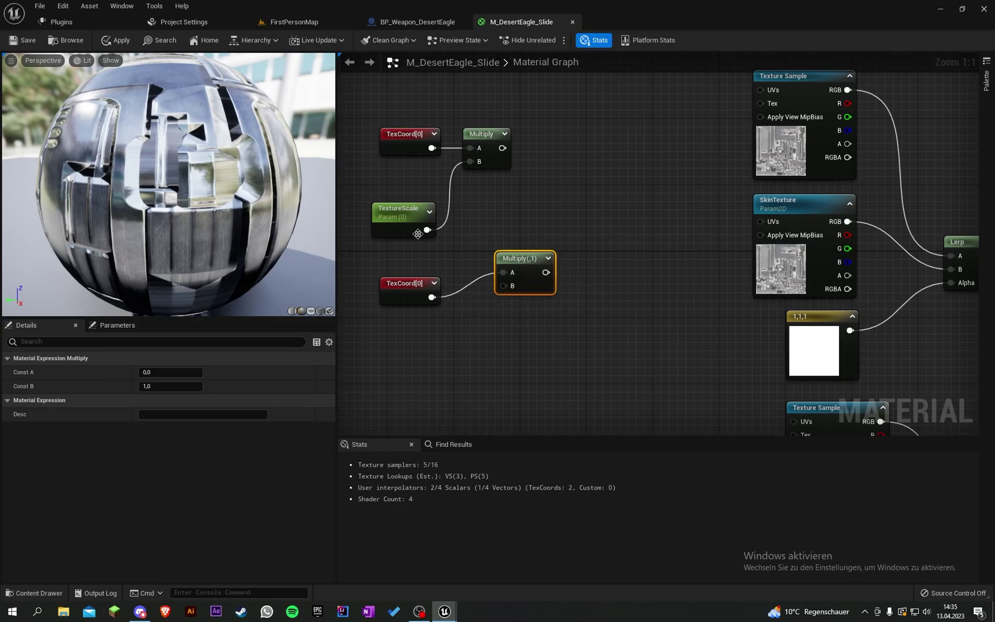
{"action": "left_click_drag", "start_coordinate": [427, 230], "coordinate": [510, 279]}
Shift the lower TexCoord and Multiply together so both Multiply nodes line up in one column
{"action": "left_click", "coordinate": [543, 248]}
{"action": "right_click_drag", "start_coordinate": [543, 249], "coordinate": [530, 236]}
{"action": "left_click_drag", "start_coordinate": [531, 326], "coordinate": [417, 259]}
{"action": "left_click_drag", "start_coordinate": [512, 274], "coordinate": [479, 270]}
{"action": "left_click", "coordinate": [508, 262]}
{"action": "right_click_drag", "start_coordinate": [507, 262], "coordinate": [495, 275]}
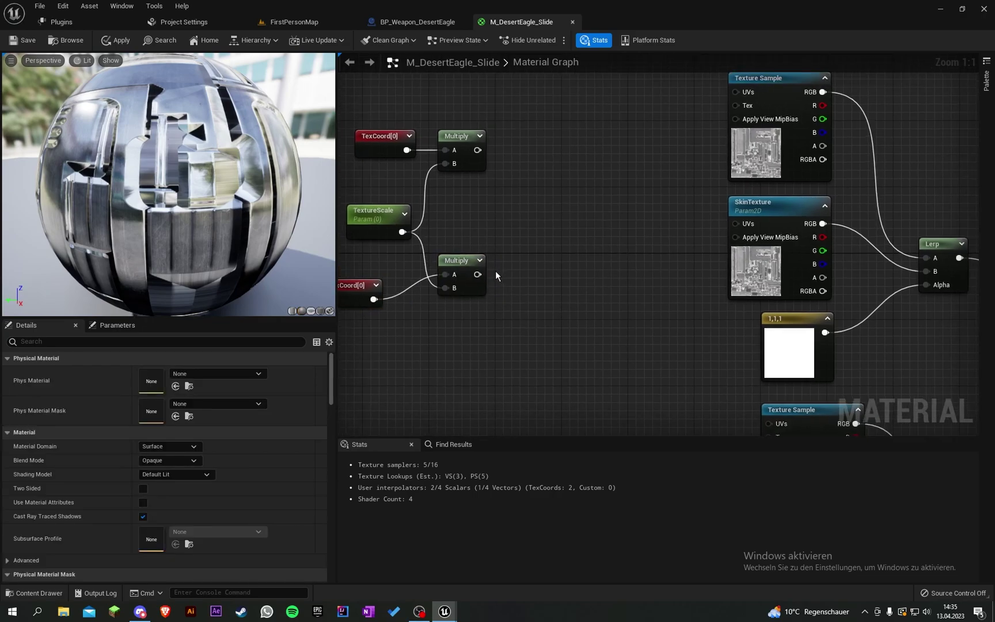
Place an Add node after the two Multiply nodes, with the upper one feeding A and the lower one feeding B
{"action": "left_click", "coordinate": [514, 205]}
{"action": "left_click_drag", "start_coordinate": [477, 150], "coordinate": [478, 274]}
{"action": "left_click", "coordinate": [421, 210]}
{"action": "right_click_drag", "start_coordinate": [421, 211], "coordinate": [470, 213]}
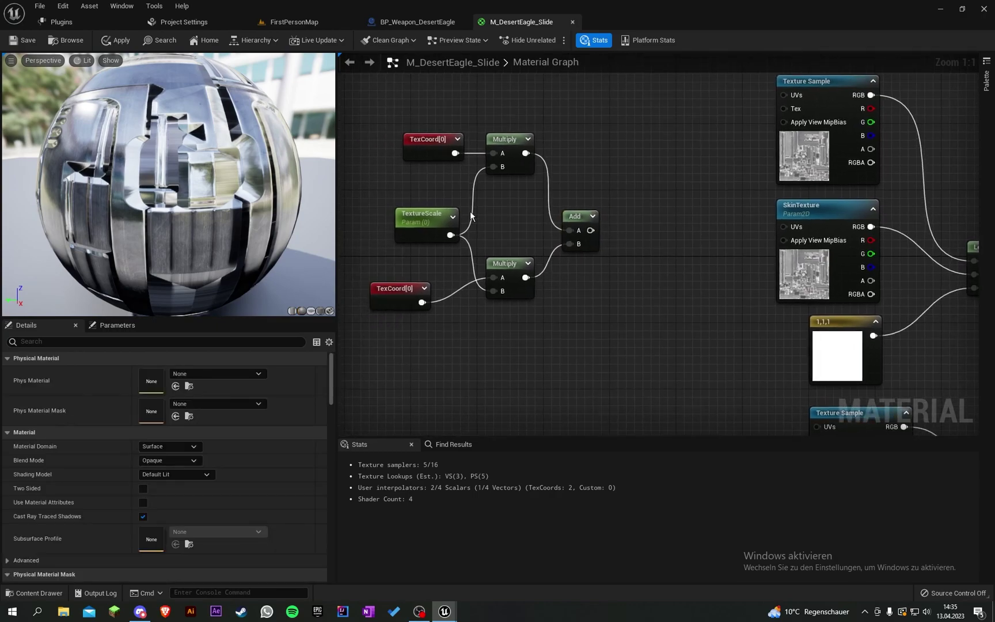
Line up both TexCoord nodes in a column with TextureScale
{"action": "left_click", "coordinate": [429, 152]}
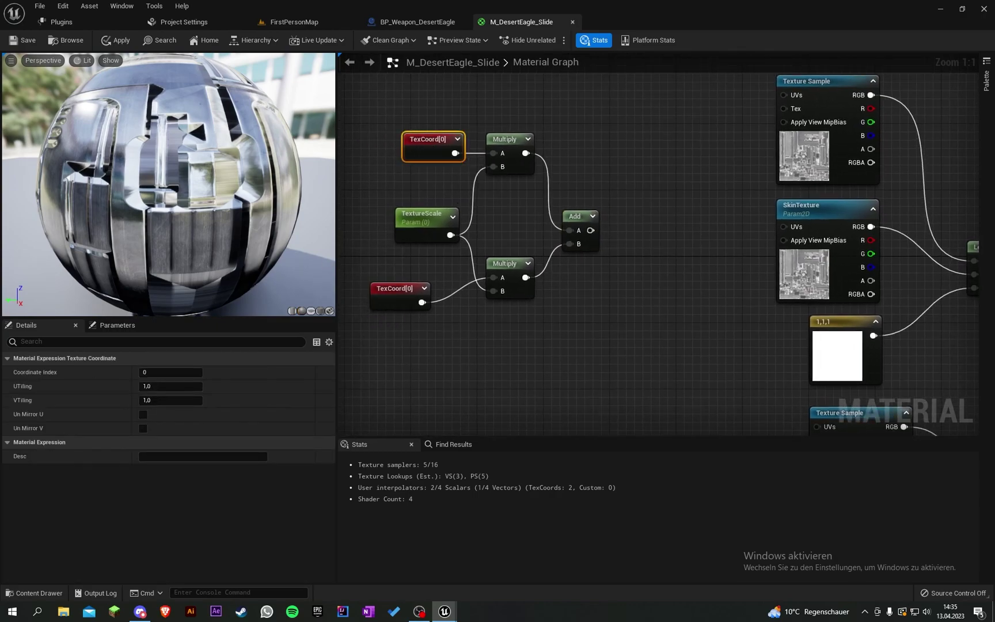
{"action": "left_click", "coordinate": [404, 219]}
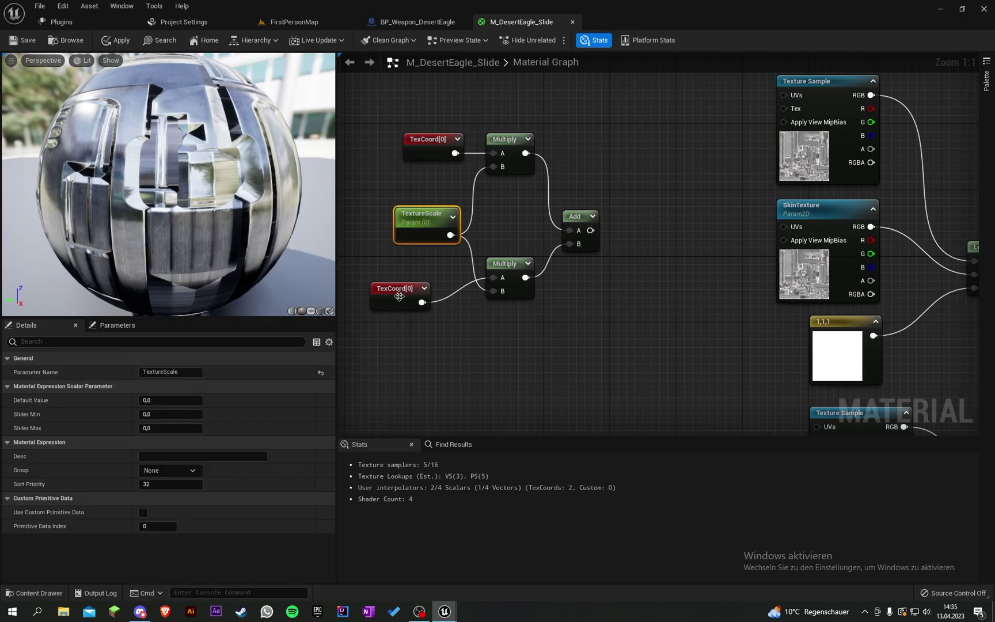
{"action": "left_click_drag", "start_coordinate": [399, 302], "coordinate": [425, 294]}
{"action": "left_click", "coordinate": [435, 144]}
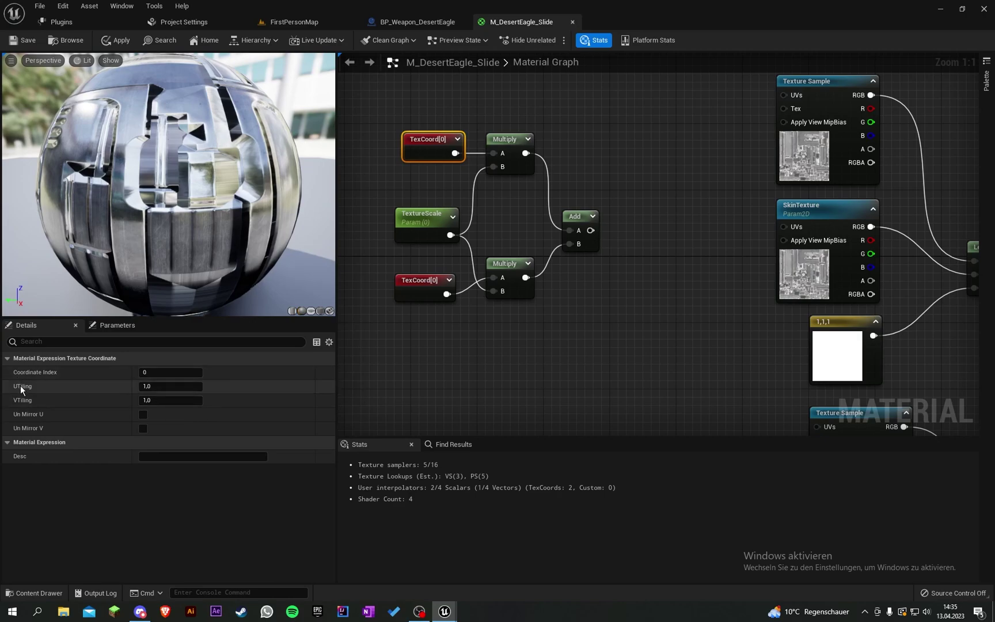
{"action": "left_click_drag", "start_coordinate": [429, 178], "coordinate": [417, 128]}
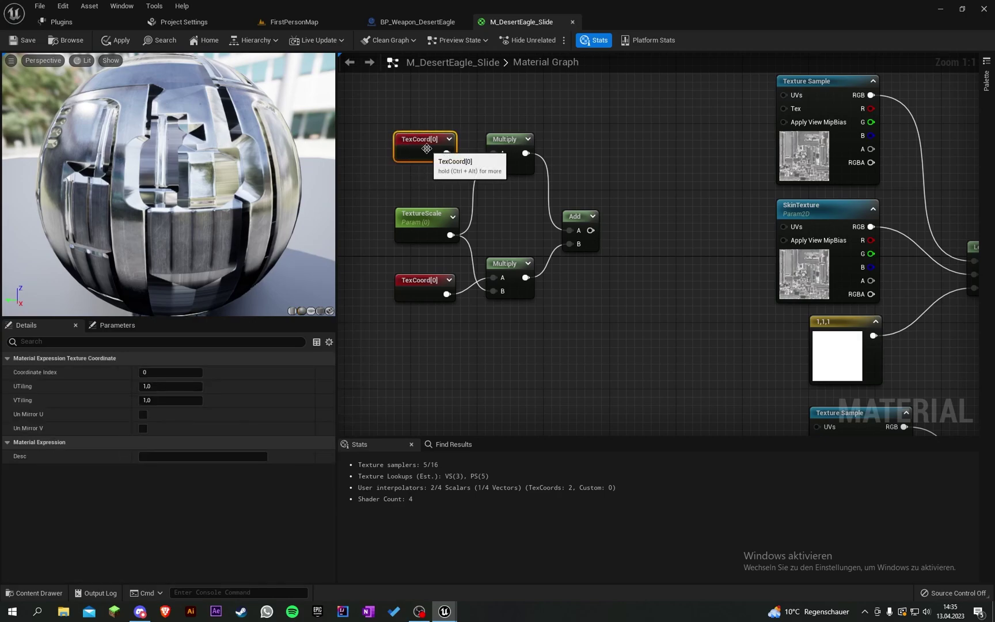
Set VTiling to 0 on the upper TexCoord and UTiling to 0 on the lower TexCoord
{"action": "left_click", "coordinate": [167, 401]}
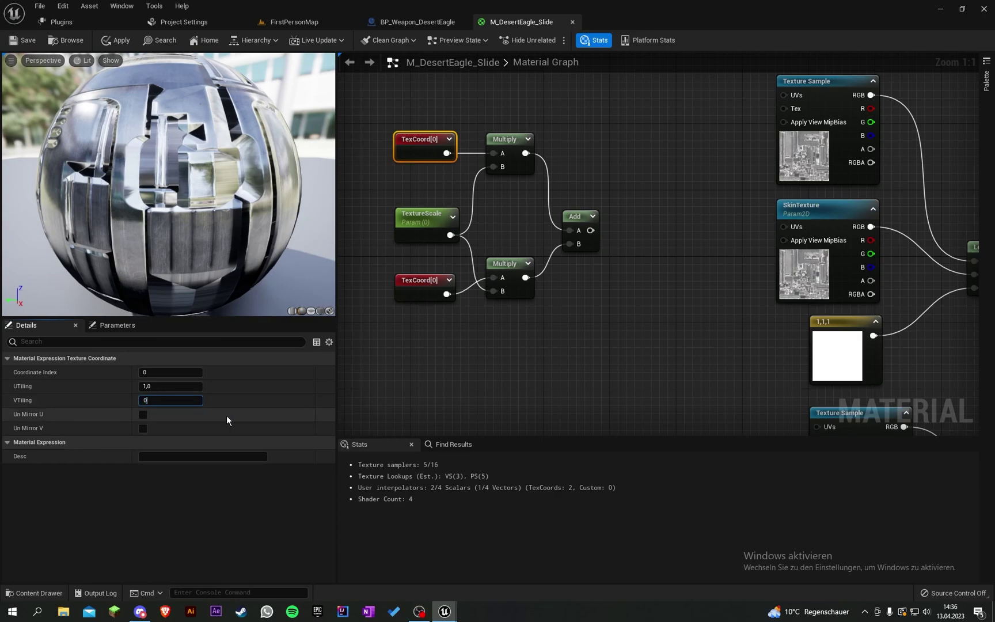
{"action": "left_click", "coordinate": [423, 285]}
{"action": "left_click", "coordinate": [173, 387]}
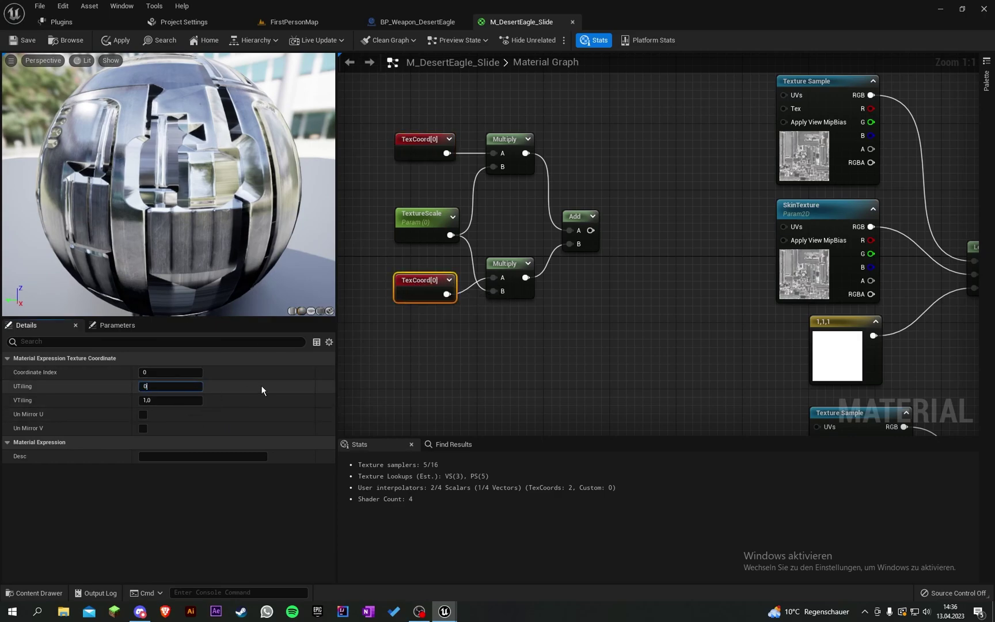
{"action": "key", "text": "Return"}
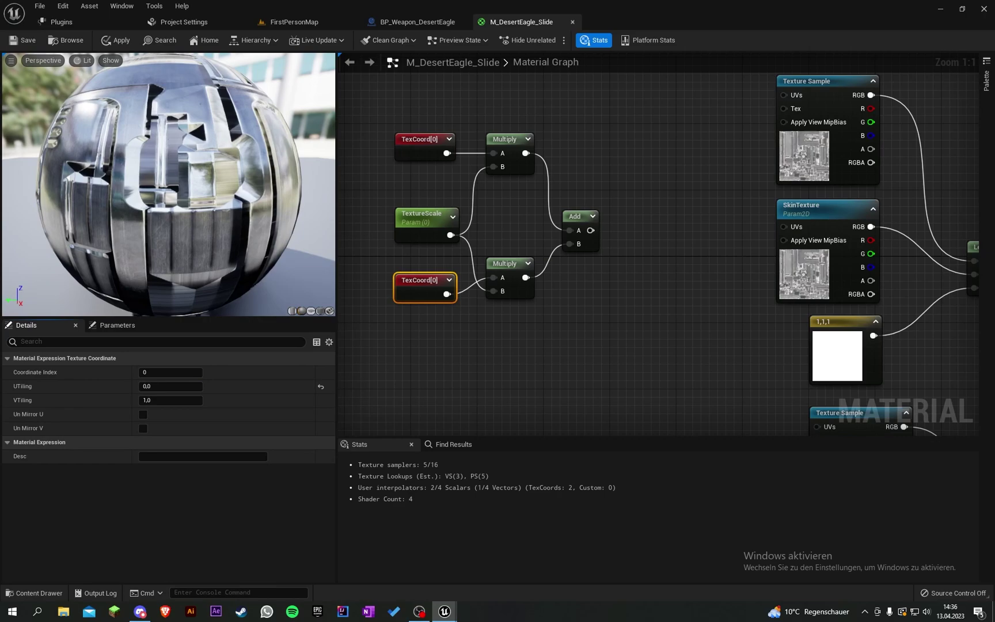
Connect the Add node's output to SkinTexture's UVs input
{"action": "left_click", "coordinate": [614, 271]}
{"action": "right_click_drag", "start_coordinate": [614, 270], "coordinate": [515, 287]}
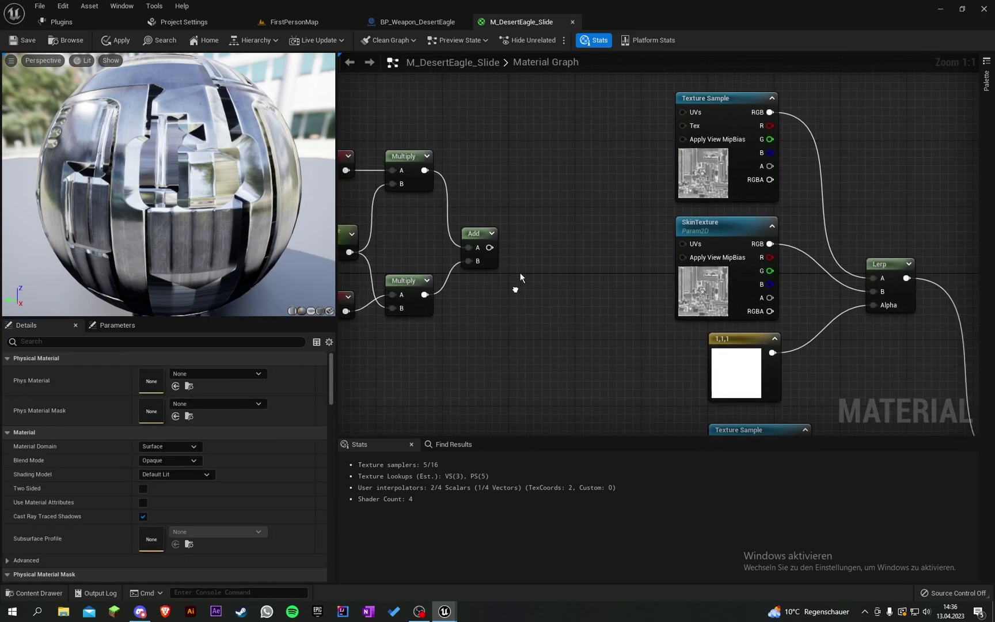
{"action": "left_click_drag", "start_coordinate": [488, 247], "coordinate": [684, 243]}
Move the whole TexCoord, TextureScale, Multiply and Add group closer to SkinTexture, keeping the UVs connection level
{"action": "scroll", "coordinate": [581, 276], "scroll_direction": "down", "scroll_amount": 2}
{"action": "right_click_drag", "start_coordinate": [581, 276], "coordinate": [608, 269]}
{"action": "scroll", "coordinate": [608, 269], "scroll_direction": "down", "scroll_amount": 1}
{"action": "left_click_drag", "start_coordinate": [572, 340], "coordinate": [408, 148]}
{"action": "left_click_drag", "start_coordinate": [541, 243], "coordinate": [577, 243]}
{"action": "left_click", "coordinate": [601, 267]}
{"action": "right_click_drag", "start_coordinate": [601, 267], "coordinate": [527, 262]}
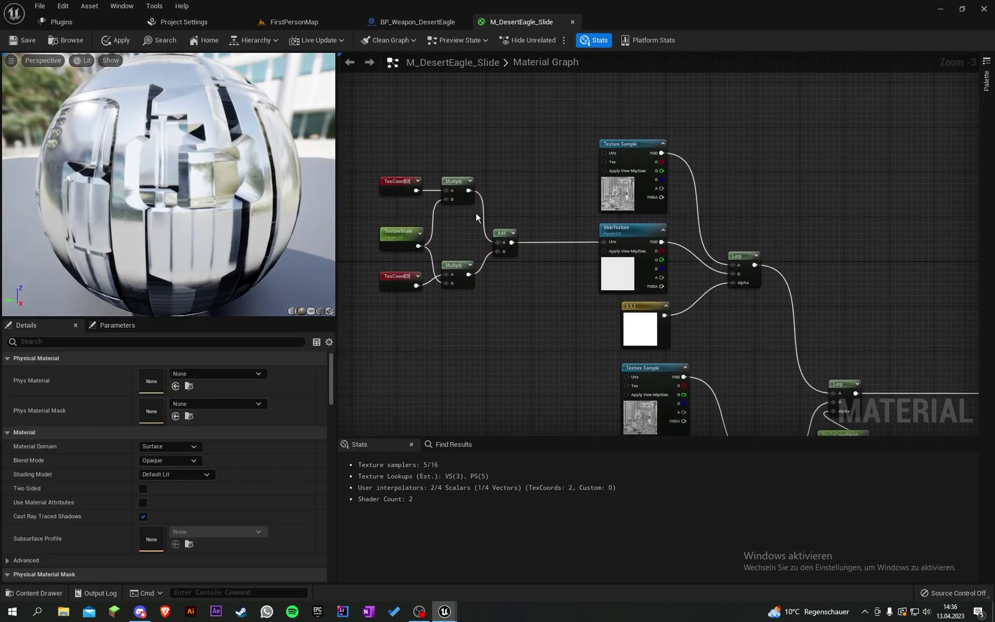
Save the M_DesertEagle_Slide material
{"action": "left_click", "coordinate": [68, 40]}
{"action": "left_click", "coordinate": [521, 22]}
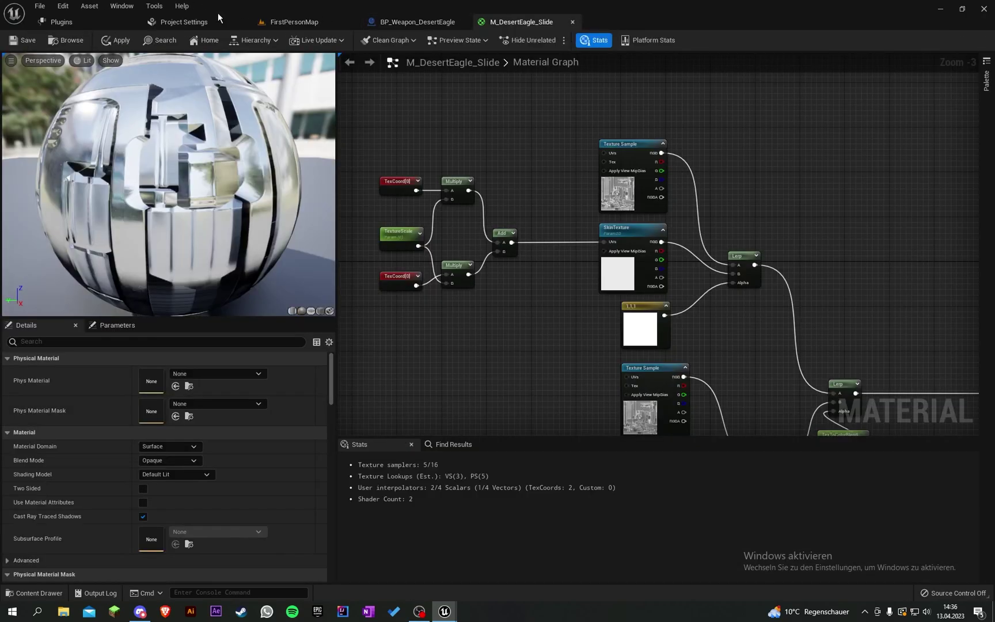
{"action": "left_click", "coordinate": [17, 41]}
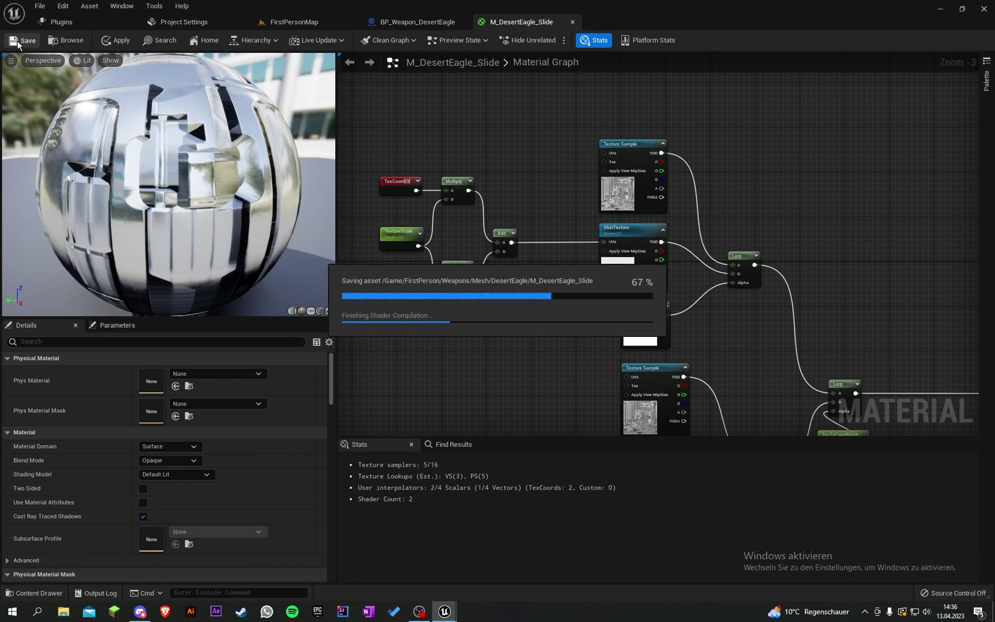
Open the M_DesertEagle_Slide_Inst material instance, widen its preview, and enable the TextureScale override
{"action": "left_click", "coordinate": [294, 22]}
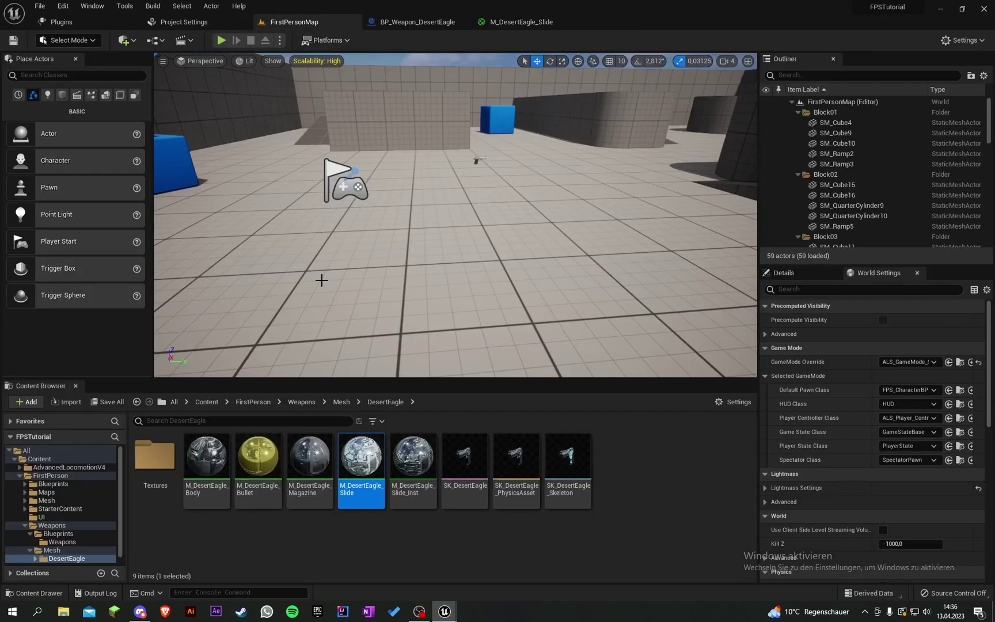
{"action": "double_click", "coordinate": [422, 474]}
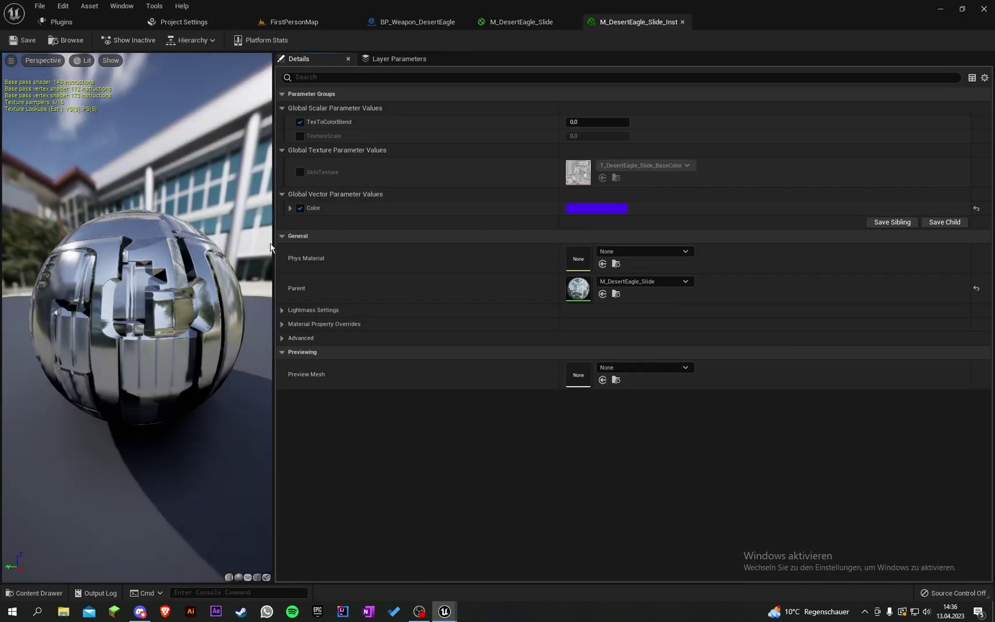
{"action": "left_click_drag", "start_coordinate": [273, 248], "coordinate": [344, 241]}
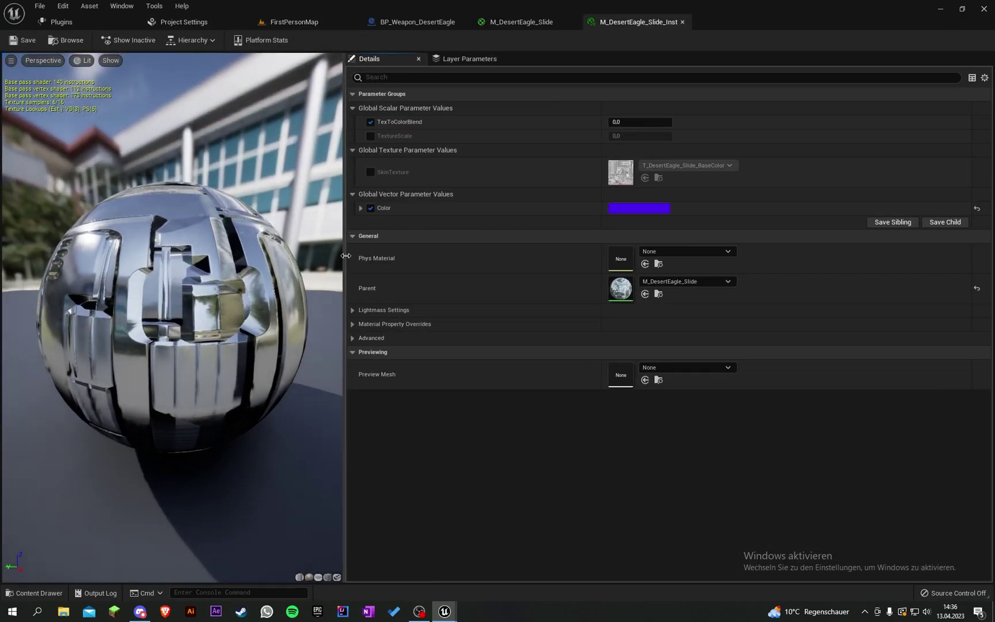
{"action": "left_click", "coordinate": [370, 137]}
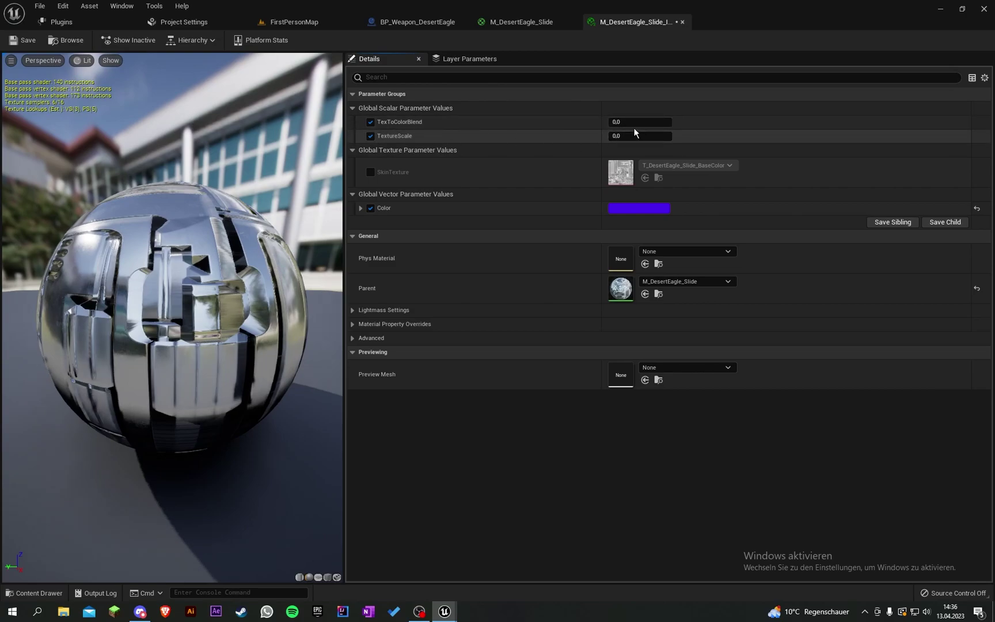
Set TexToColorBlend to 1 and try other shades for the Color parameter, discarding the color change
{"action": "left_click", "coordinate": [629, 122]}
{"action": "type", "text": "1"}
{"action": "key", "text": "Return"}
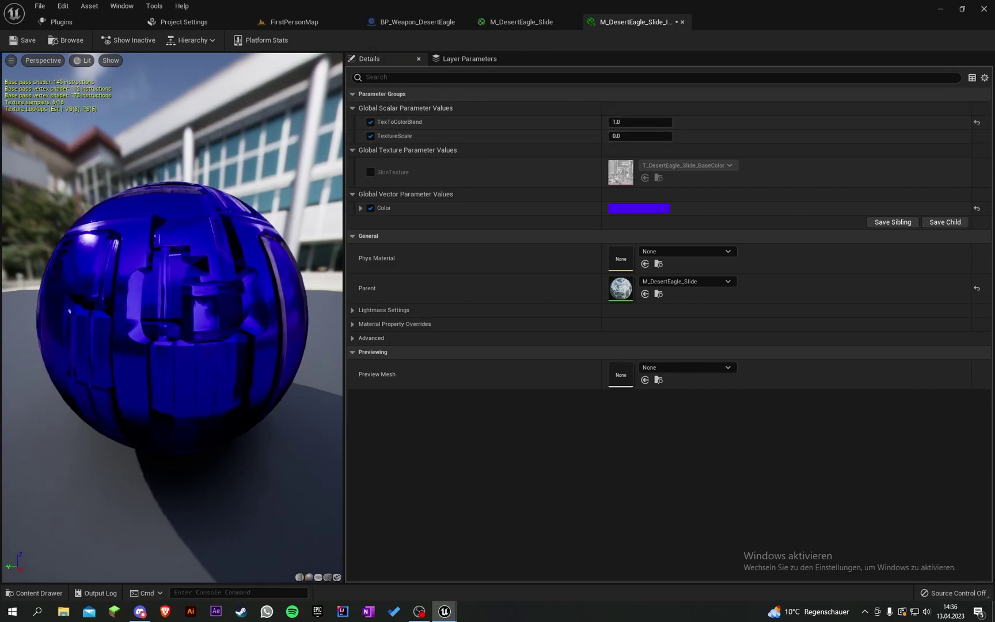
{"action": "left_click", "coordinate": [622, 207]}
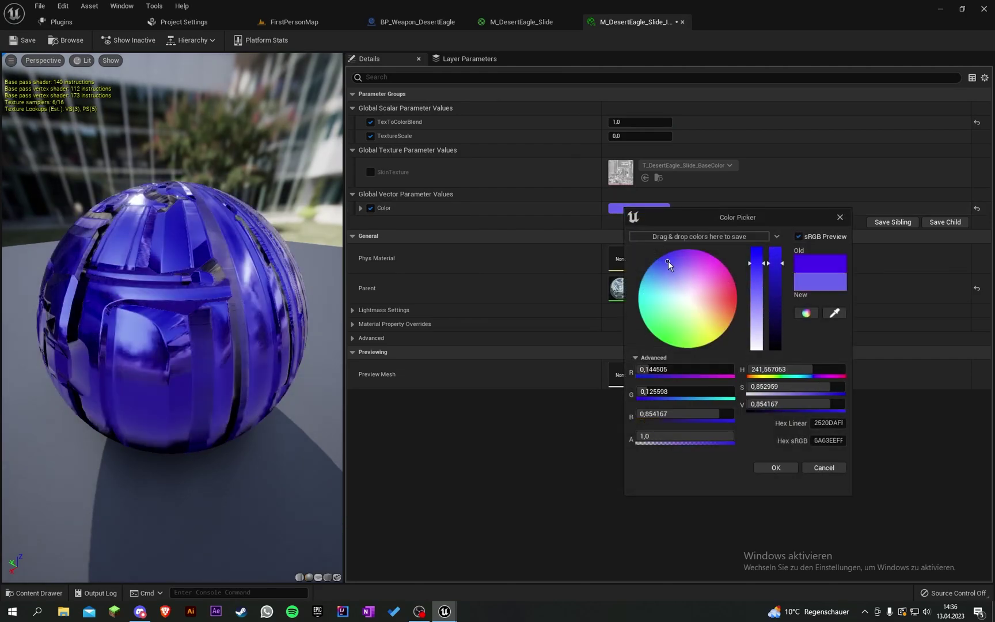
{"action": "left_click", "coordinate": [698, 310]}
{"action": "left_click", "coordinate": [824, 468]}
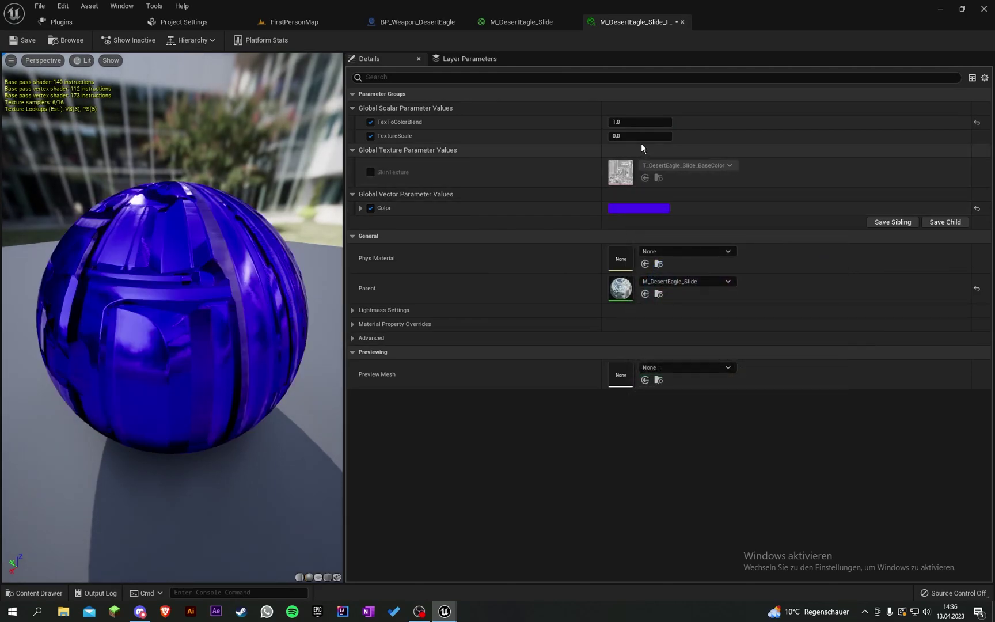
Set TexToColorBlend to 0
{"action": "left_click", "coordinate": [643, 126]}
{"action": "type", "text": "0"}
{"action": "key", "text": "Return"}
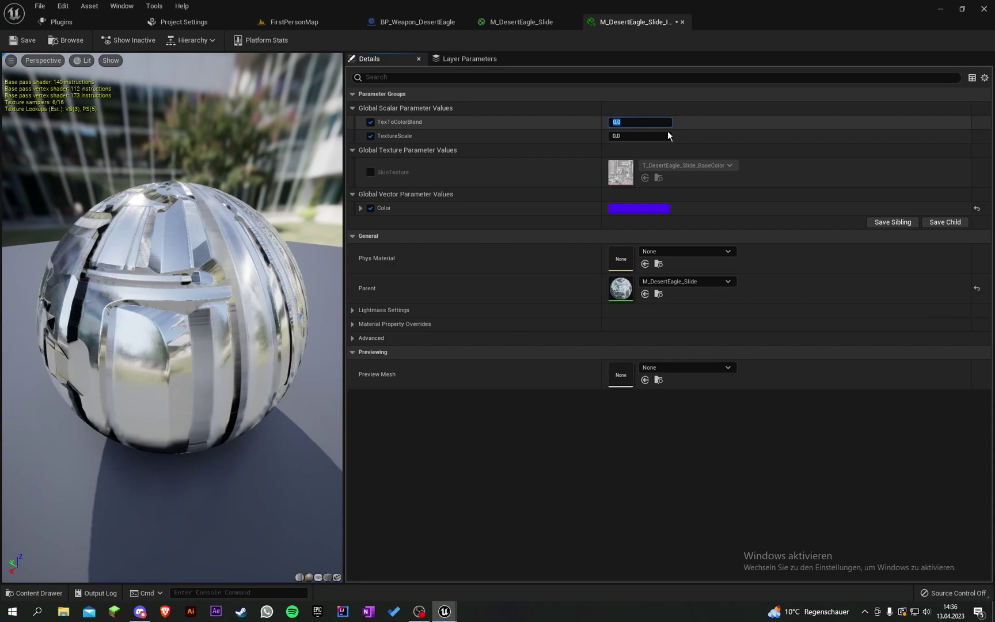
Enable the SkinTexture override and assign the T_EV_DustPanner_01 texture to it
{"action": "left_click", "coordinate": [370, 172]}
{"action": "left_click", "coordinate": [697, 166]}
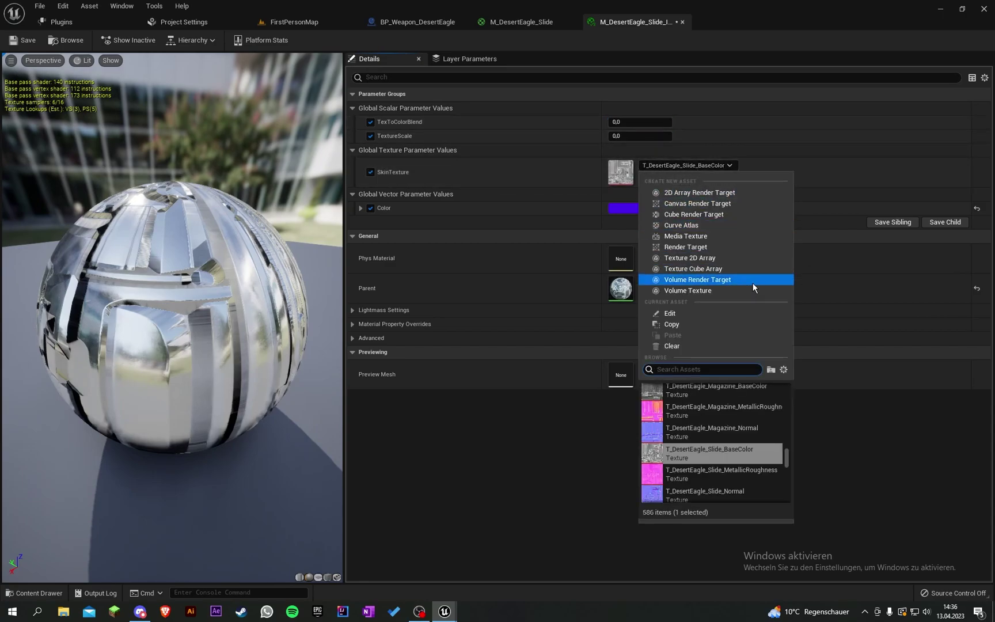
{"action": "scroll", "coordinate": [751, 411], "scroll_direction": "down", "scroll_amount": 5}
{"action": "scroll", "coordinate": [726, 411], "scroll_direction": "down", "scroll_amount": 3}
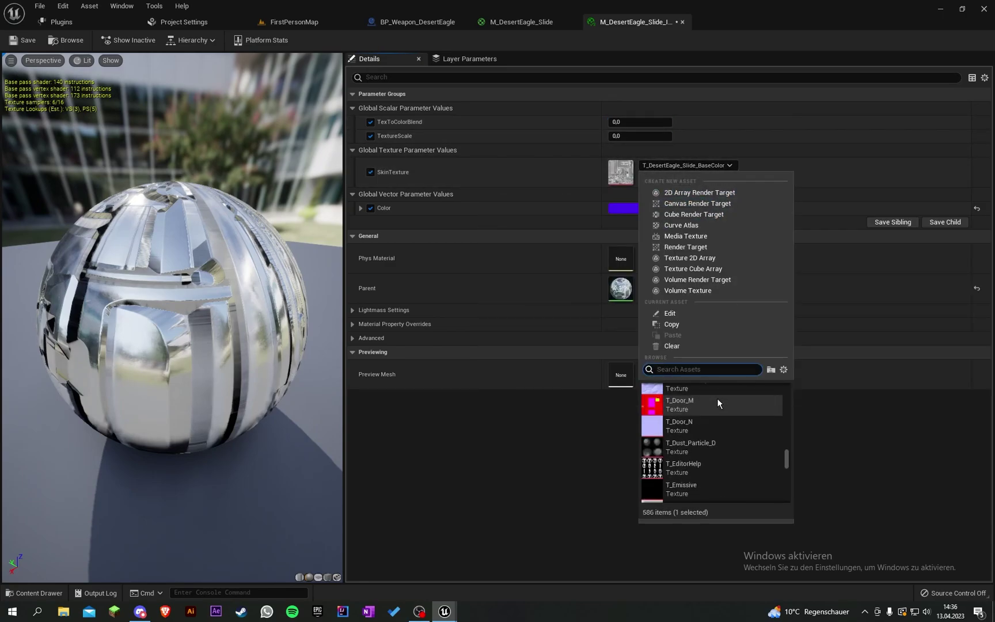
{"action": "scroll", "coordinate": [715, 414], "scroll_direction": "up", "scroll_amount": 1}
{"action": "left_click", "coordinate": [715, 414]}
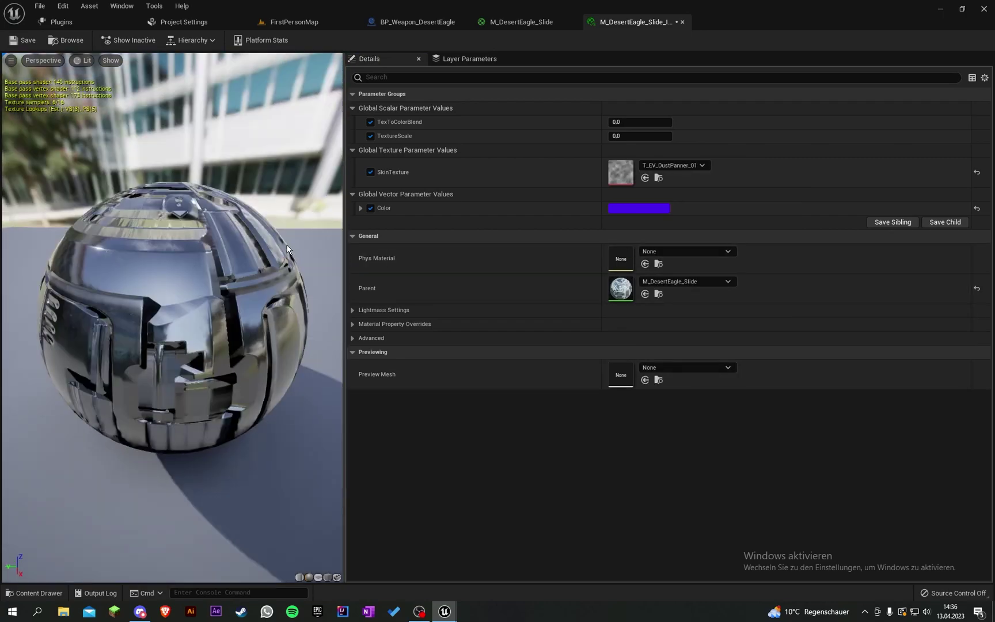
Change SkinTexture to T_Fire_Tiled_D and inspect the preview sphere from another side
{"action": "left_click", "coordinate": [671, 166]}
{"action": "scroll", "coordinate": [694, 397], "scroll_direction": "down", "scroll_amount": 4}
{"action": "scroll", "coordinate": [695, 401], "scroll_direction": "down", "scroll_amount": 1}
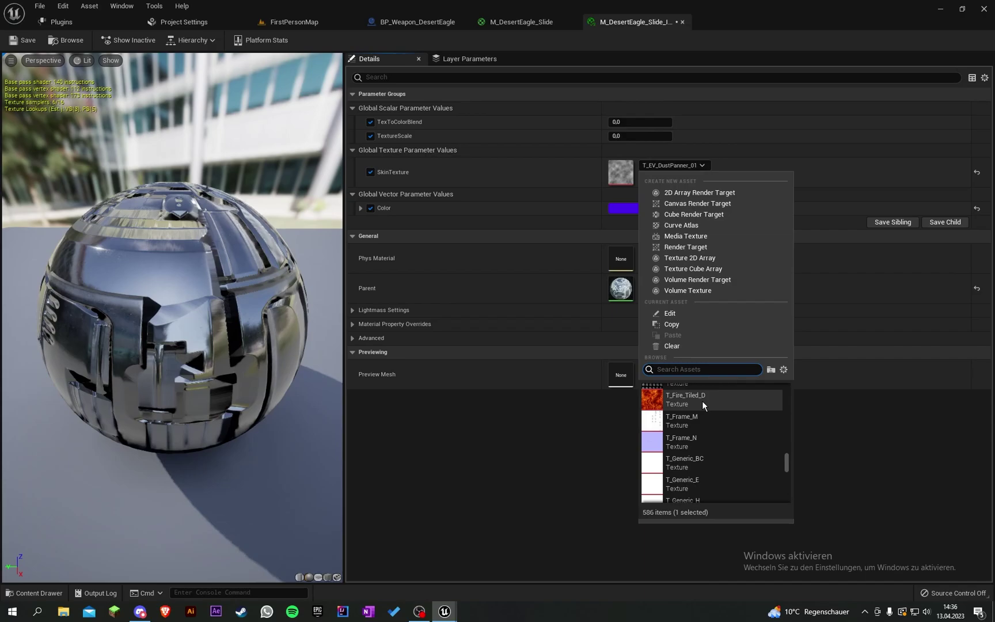
{"action": "left_click", "coordinate": [701, 401]}
{"action": "left_click_drag", "start_coordinate": [172, 317], "coordinate": [230, 288]}
Set the material instance's TextureScale to 6 and raise it to 7
{"action": "left_click", "coordinate": [650, 137]}
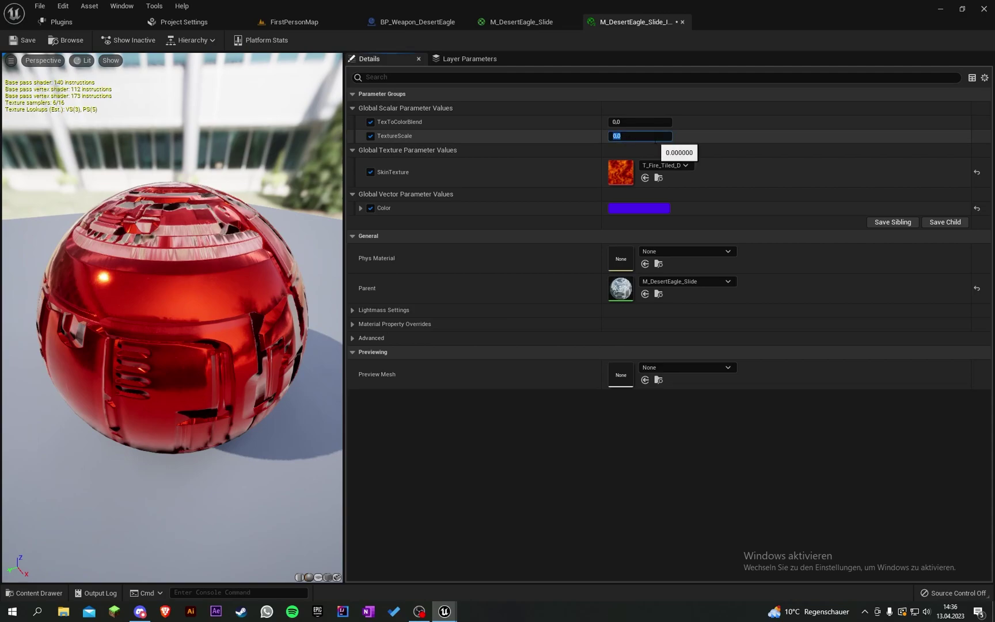
{"action": "type", "text": "6"}
{"action": "key", "text": "Return"}
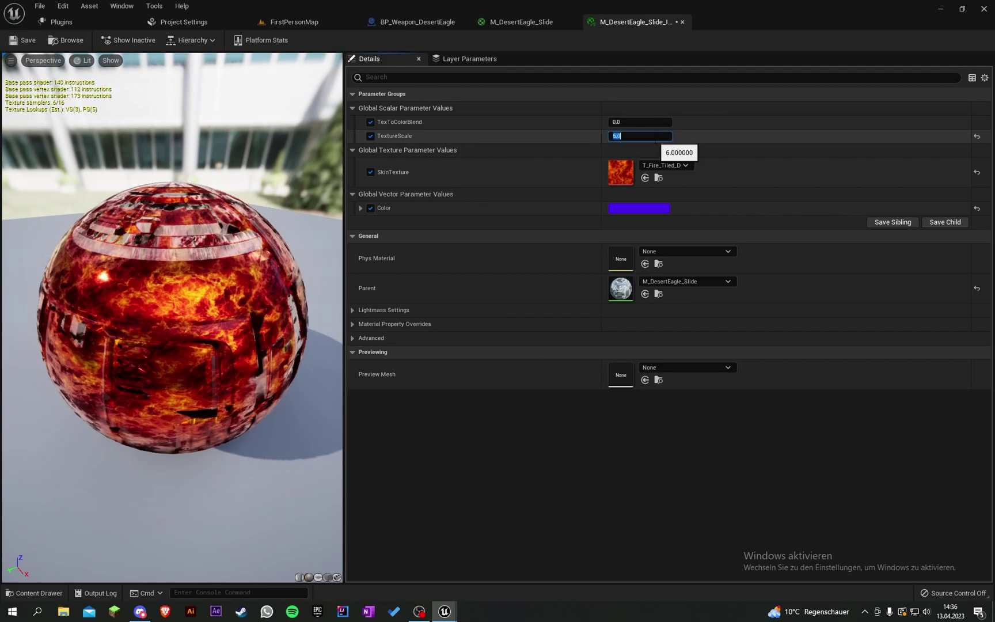
{"action": "type", "text": "7"}
{"action": "key", "text": "Return"}
Set the TextureScale parameter's default value to 1 in the M_DesertEagle_Slide material and save the material
{"action": "left_click", "coordinate": [540, 21]}
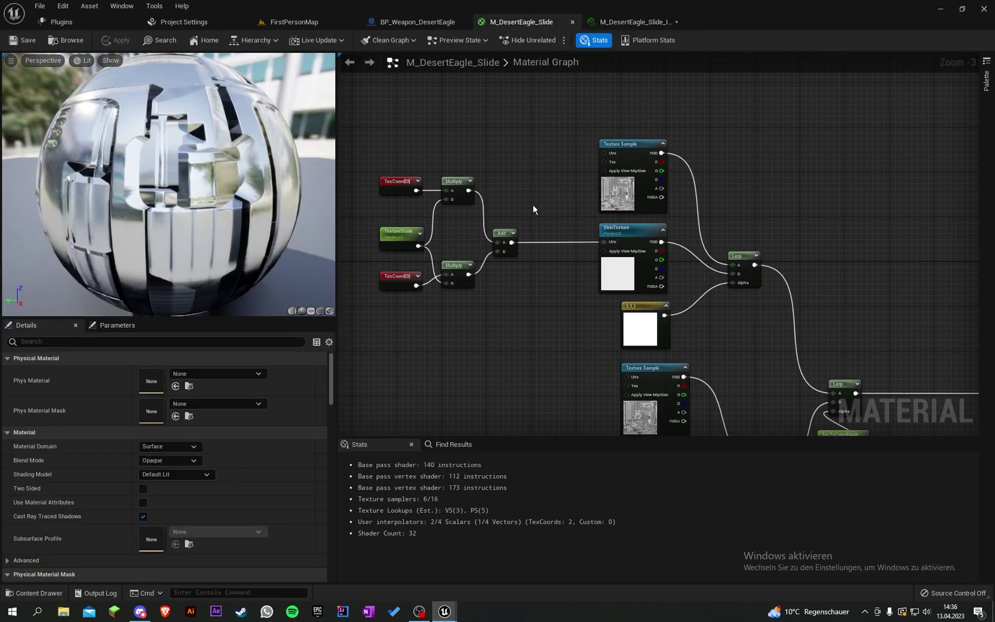
{"action": "scroll", "coordinate": [487, 171], "scroll_direction": "up", "scroll_amount": 2}
{"action": "left_click", "coordinate": [422, 194]}
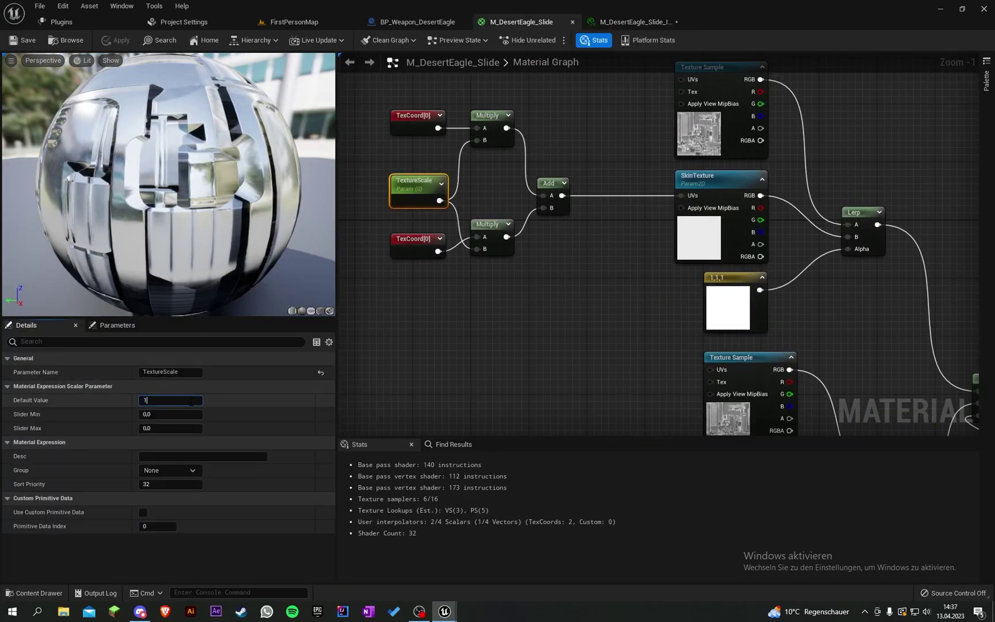
{"action": "left_click", "coordinate": [192, 401]}
{"action": "type", "text": "1"}
{"action": "key", "text": "Return"}
{"action": "left_click", "coordinate": [23, 44]}
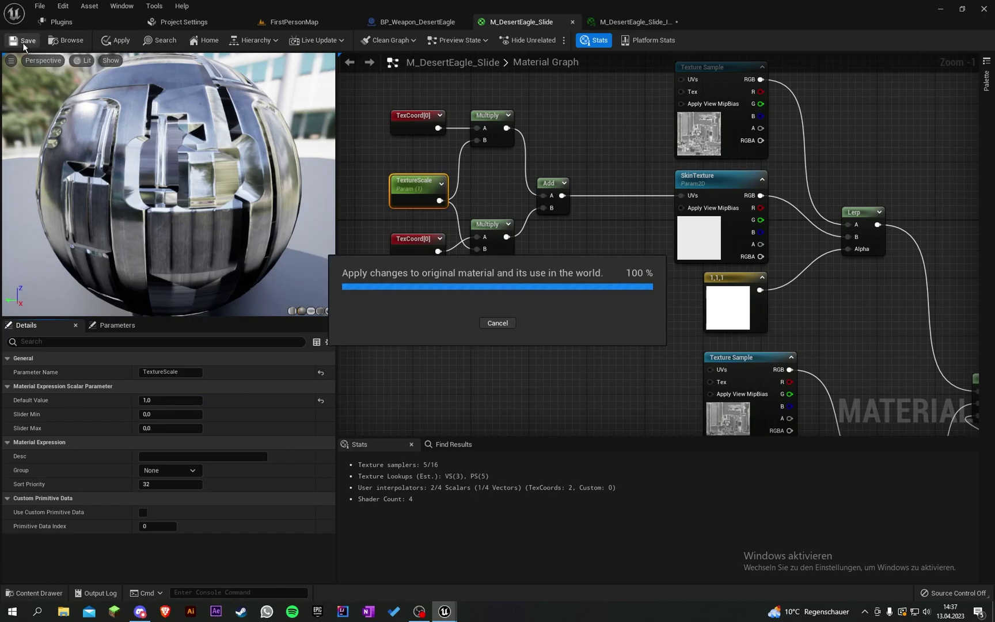
Open the BP_Weapon_Base blueprint from the Weapons/Blueprints/Weapons folder and place it ahead of BP_Weapon_DesertEagle among the open editors
{"action": "left_click", "coordinate": [415, 22]}
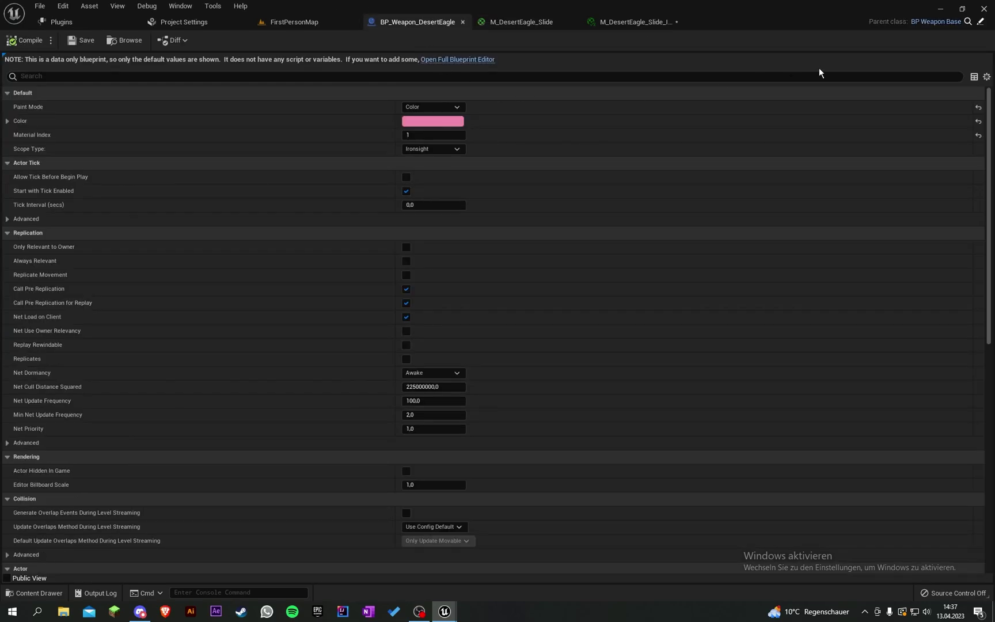
{"action": "left_click", "coordinate": [280, 23]}
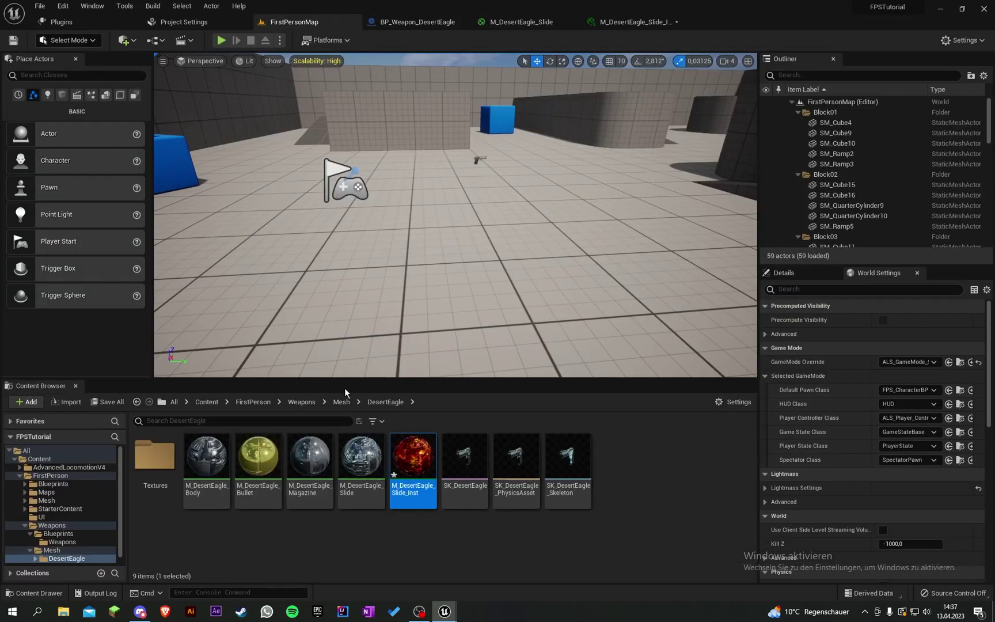
{"action": "left_click", "coordinate": [301, 401]}
{"action": "double_click", "coordinate": [154, 455]}
{"action": "double_click", "coordinate": [155, 455]}
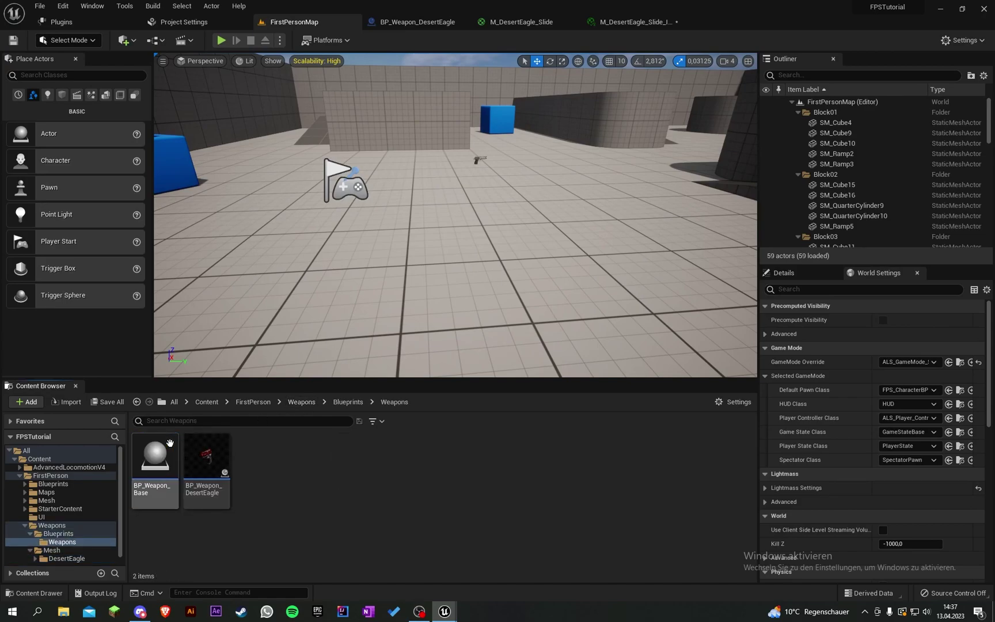
{"action": "double_click", "coordinate": [154, 455]}
{"action": "left_click_drag", "start_coordinate": [743, 17], "coordinate": [426, 23]}
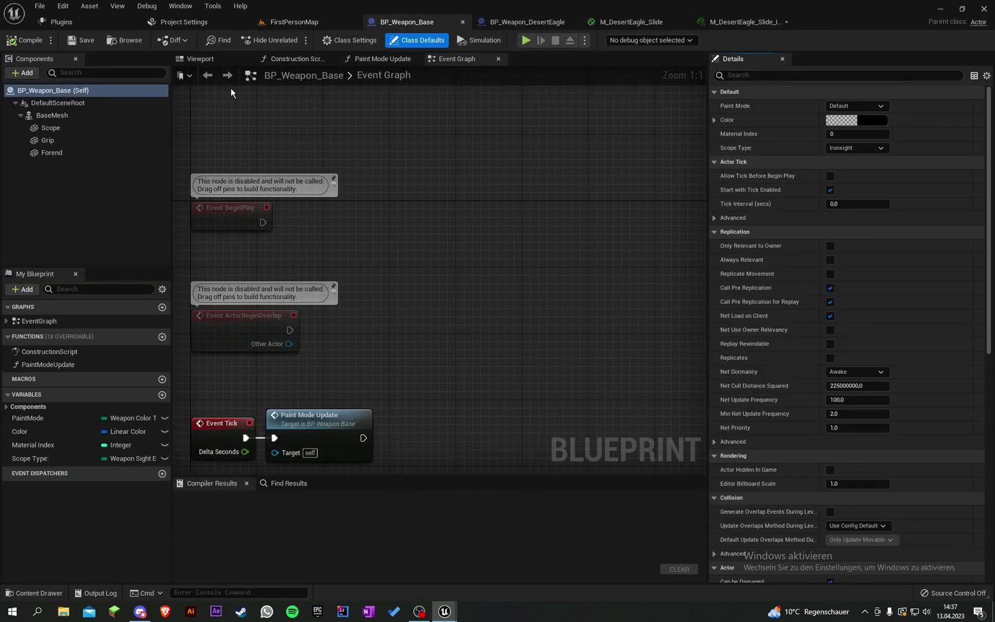
Add a SkinTexture variable of type Texture 2D object reference to BP_Weapon_Base and compile the blueprint
{"action": "left_click", "coordinate": [162, 396]}
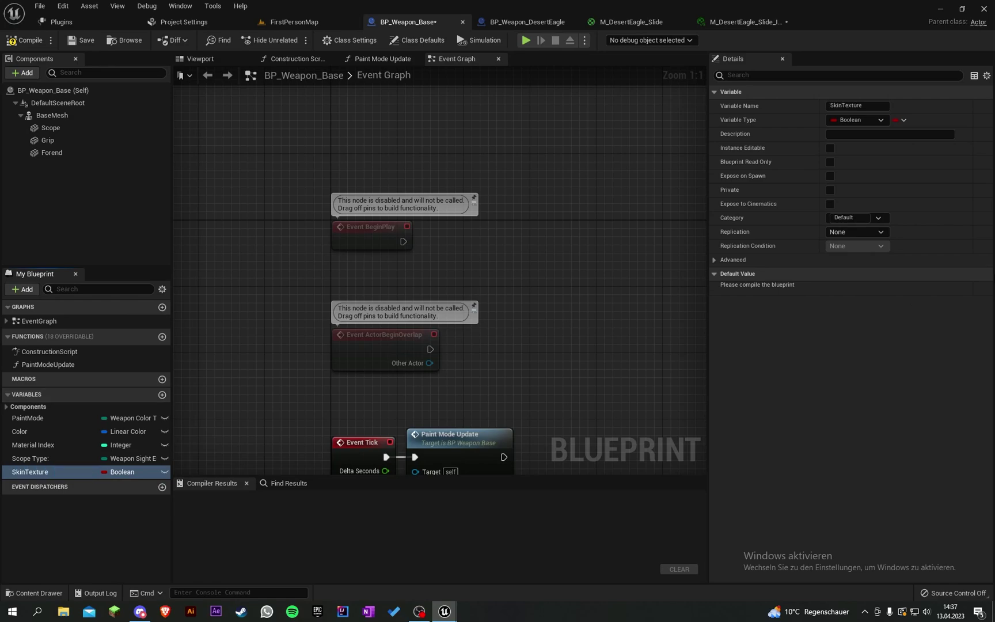
{"action": "left_click", "coordinate": [872, 121]}
{"action": "type", "text": "texture"}
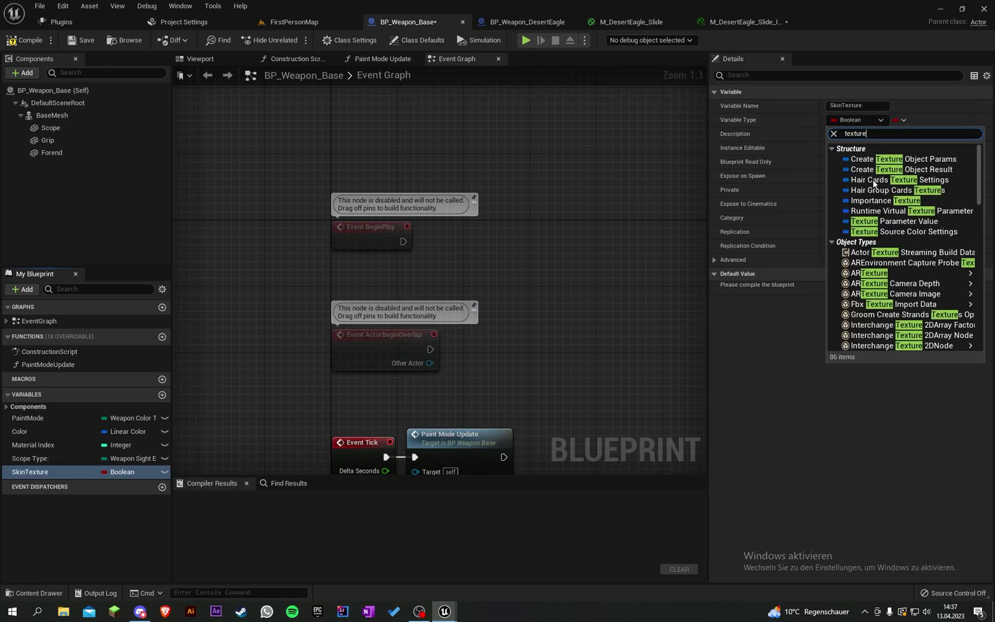
{"action": "mouse_move", "coordinate": [894, 224]}
{"action": "scroll", "coordinate": [893, 224], "scroll_direction": "down", "scroll_amount": 8}
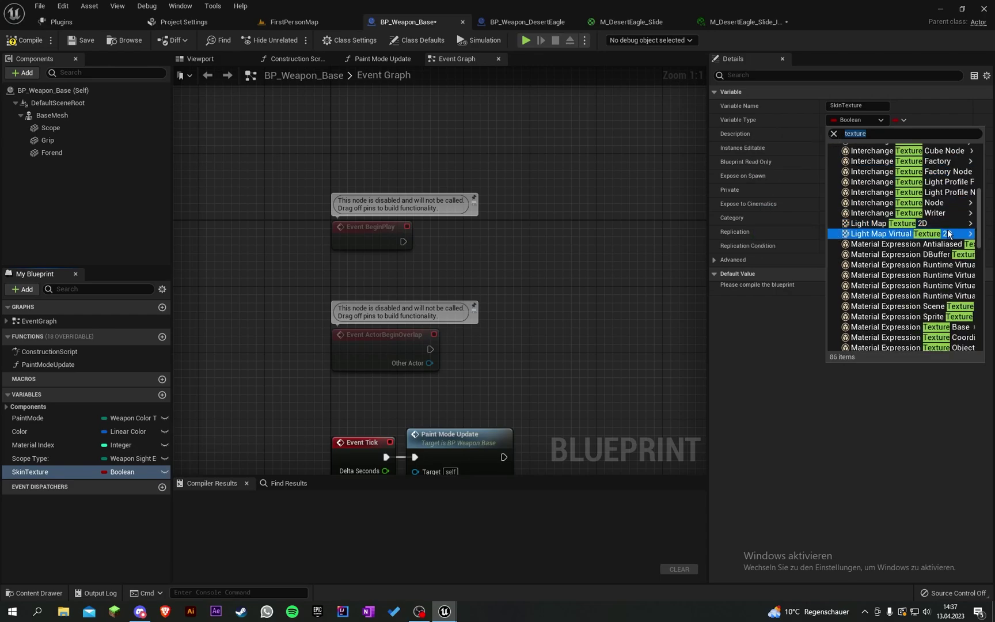
{"action": "scroll", "coordinate": [942, 236], "scroll_direction": "down", "scroll_amount": 5}
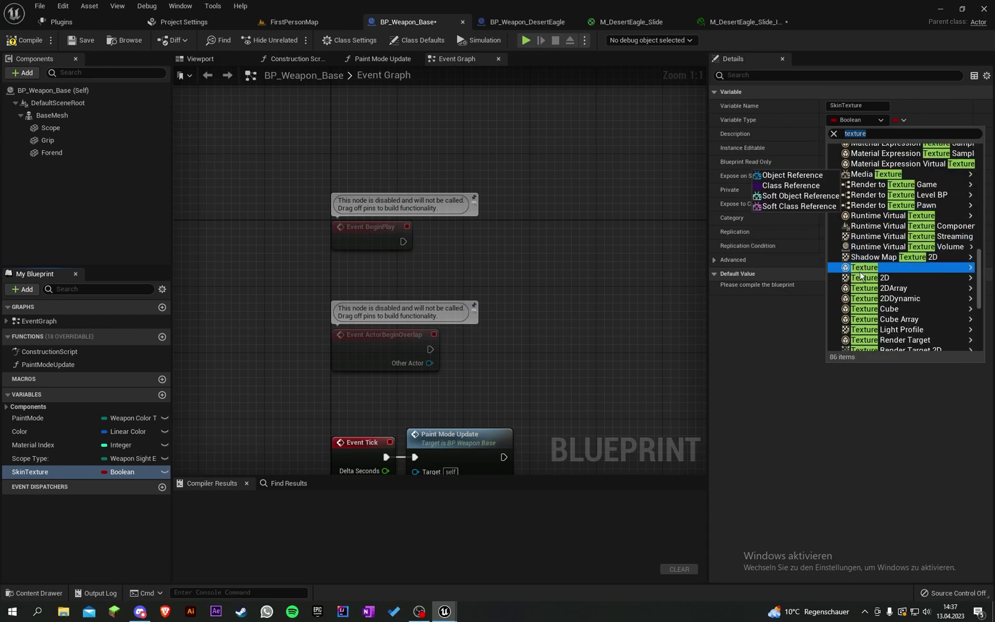
{"action": "mouse_move", "coordinate": [861, 275]}
{"action": "left_click", "coordinate": [772, 275]}
{"action": "left_click", "coordinate": [25, 40]}
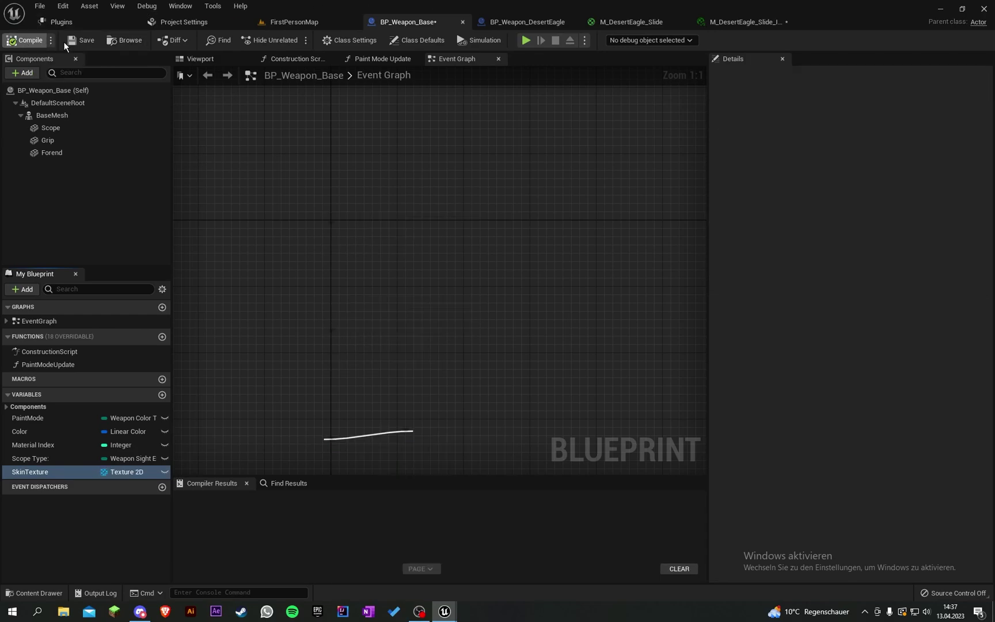
Reorder the SkinTexture variable directly below PaintMode and recompile the blueprint
{"action": "left_click_drag", "start_coordinate": [46, 477], "coordinate": [34, 423]}
{"action": "left_click", "coordinate": [37, 419]}
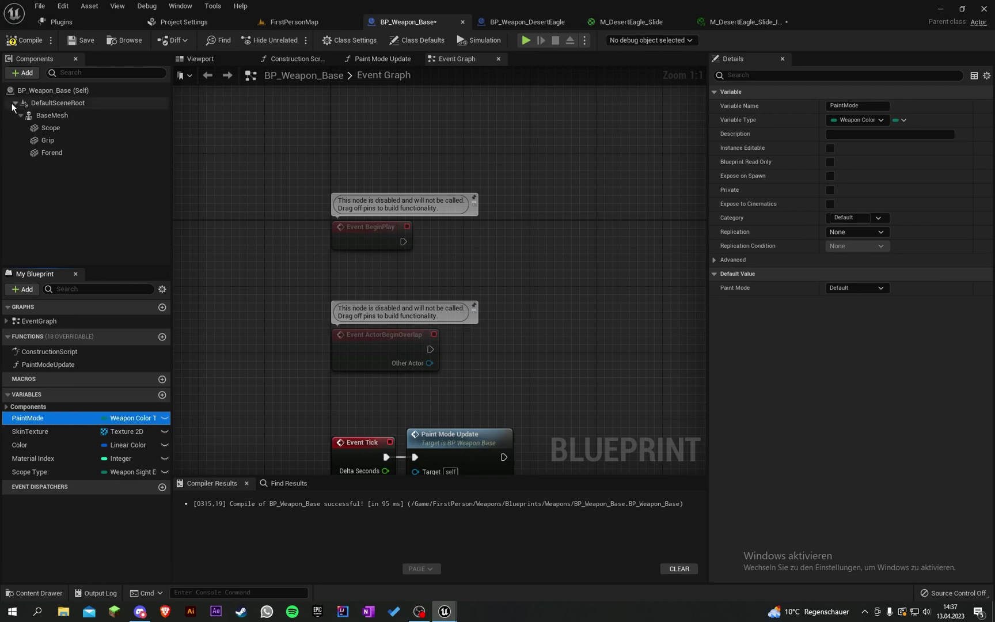
{"action": "left_click", "coordinate": [23, 41]}
Open the Paint Mode Update function and examine its paint mode switch and the connected branches
{"action": "right_click_drag", "start_coordinate": [341, 145], "coordinate": [310, 127]}
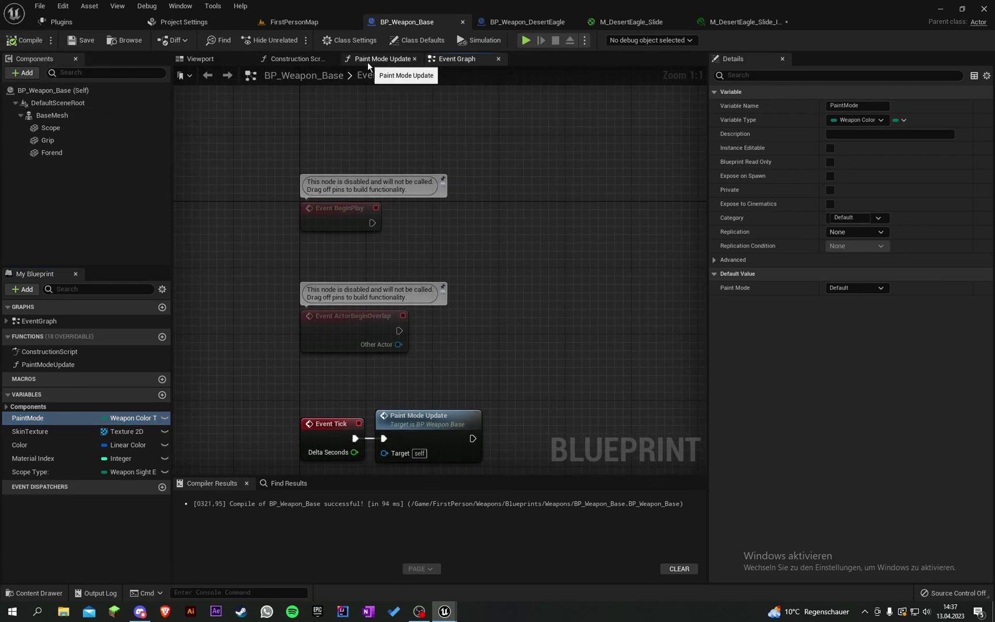
{"action": "left_click", "coordinate": [372, 60]}
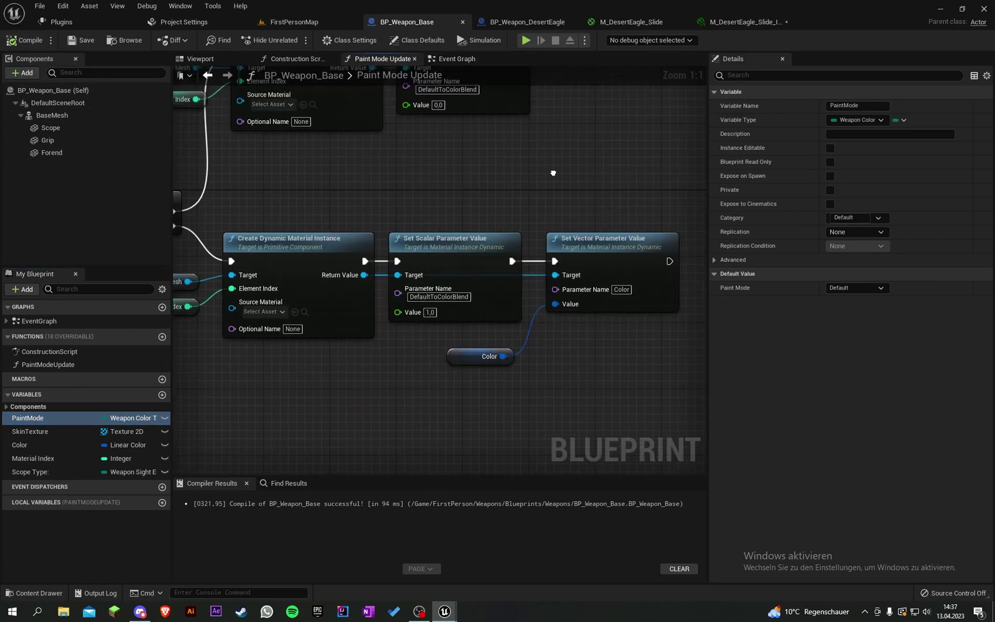
{"action": "scroll", "coordinate": [568, 199], "scroll_direction": "down", "scroll_amount": 3}
{"action": "right_click_drag", "start_coordinate": [568, 198], "coordinate": [493, 198]}
{"action": "right_click_drag", "start_coordinate": [312, 198], "coordinate": [300, 181]}
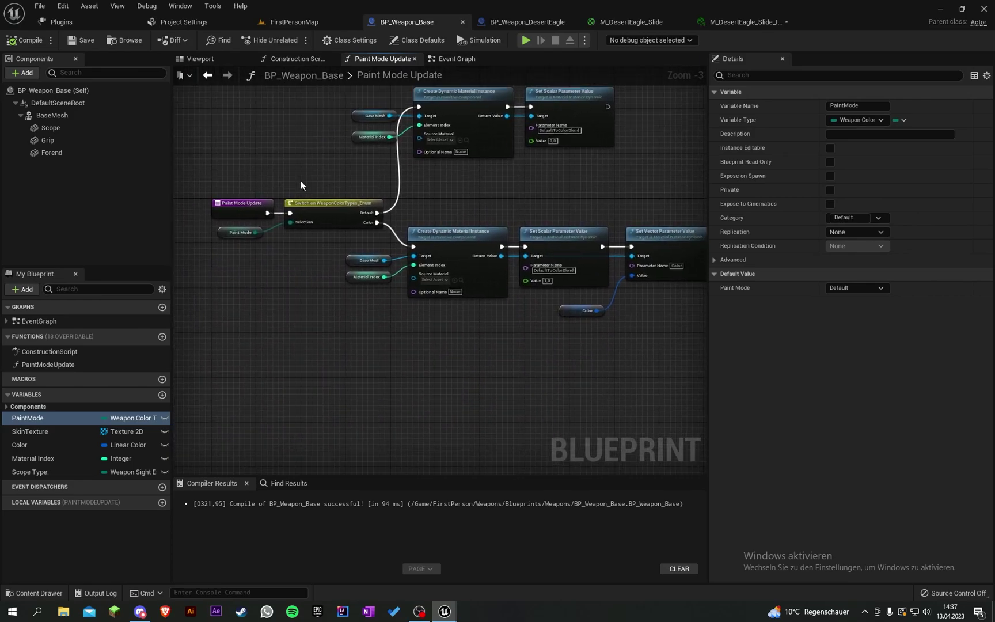
Add an enumerator named Skin to WeaponColorTypes_Enum in the FirstPerson/Blueprints/Data folder and save the enum
{"action": "left_click", "coordinate": [292, 20]}
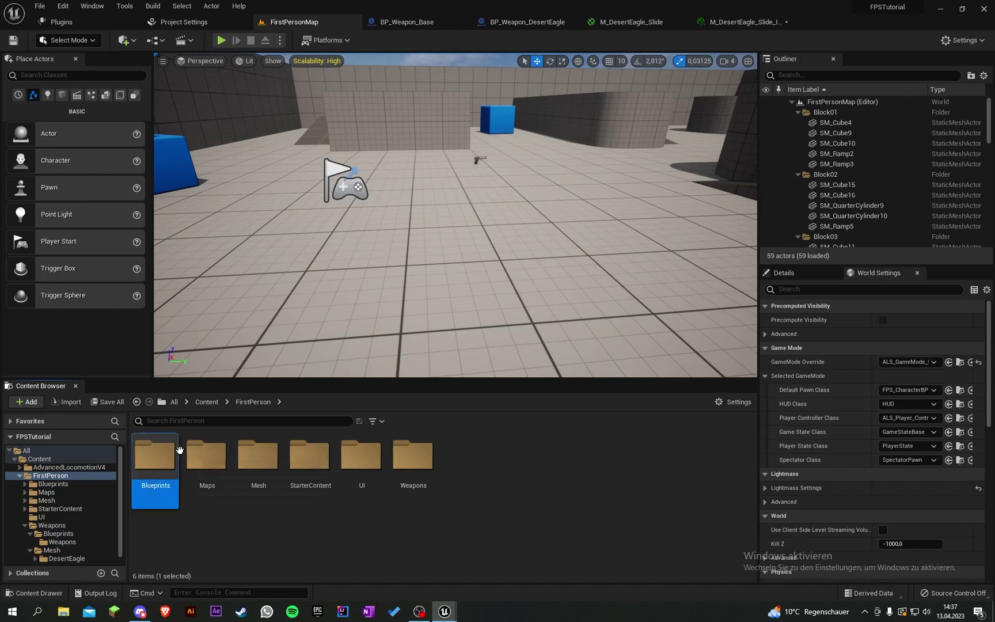
{"action": "double_click", "coordinate": [155, 455]}
{"action": "double_click", "coordinate": [153, 455]}
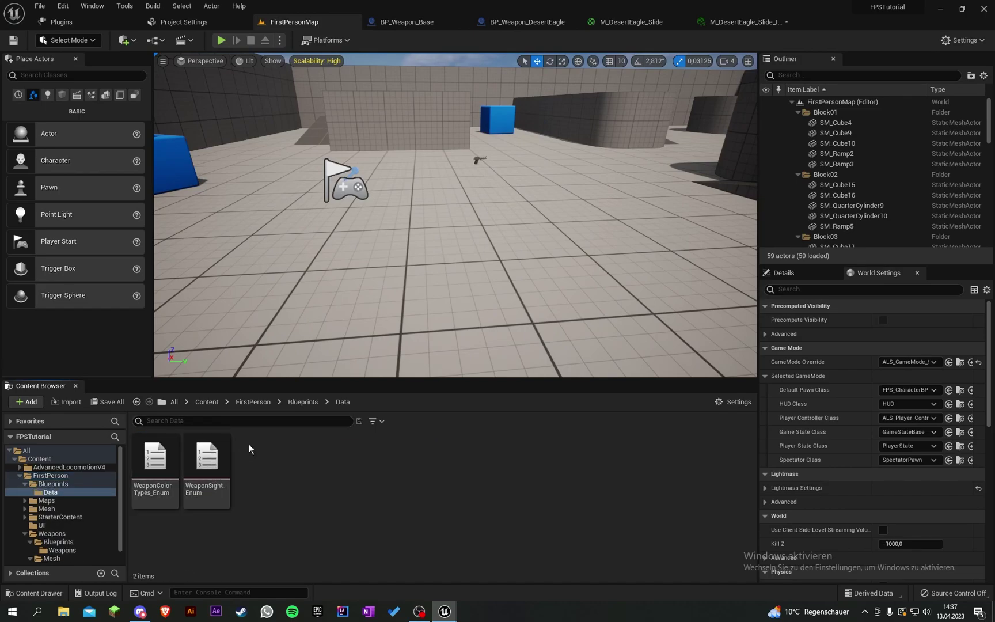
{"action": "double_click", "coordinate": [154, 450]}
{"action": "left_click", "coordinate": [134, 40]}
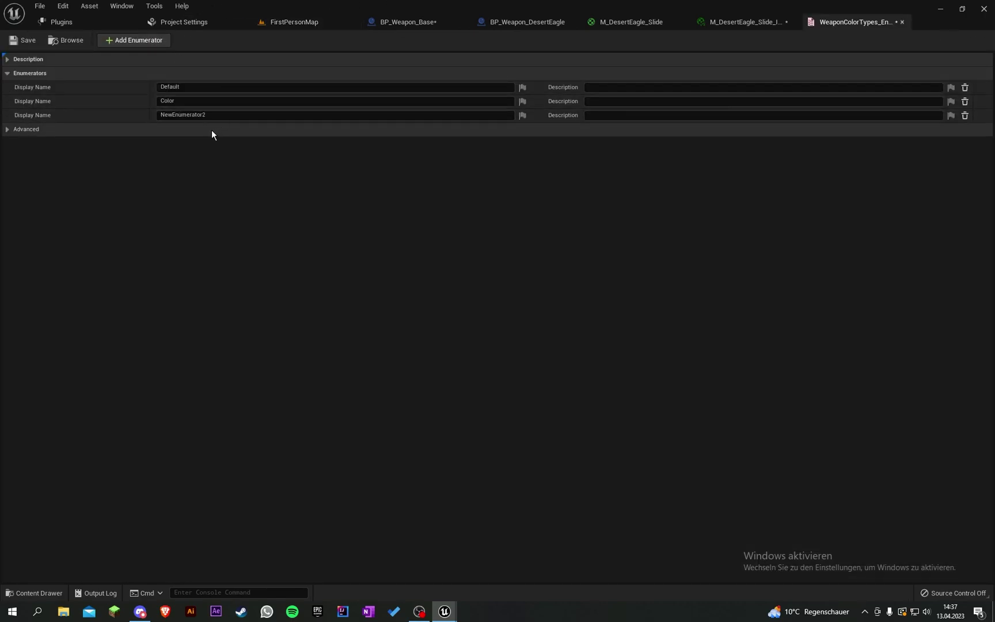
{"action": "type", "text": "Skin"}
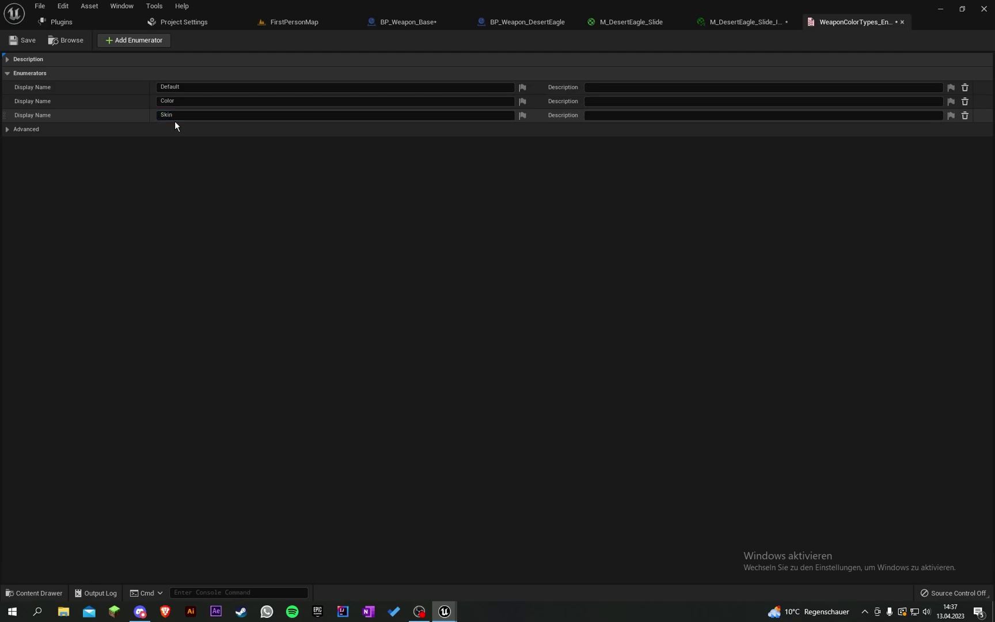
{"action": "key", "text": "Return"}
Duplicate the Color branch nodes in BP_Weapon_Base's Paint Mode Update, place the copy below, and connect it to the switch's Skin output
{"action": "left_click", "coordinate": [432, 26]}
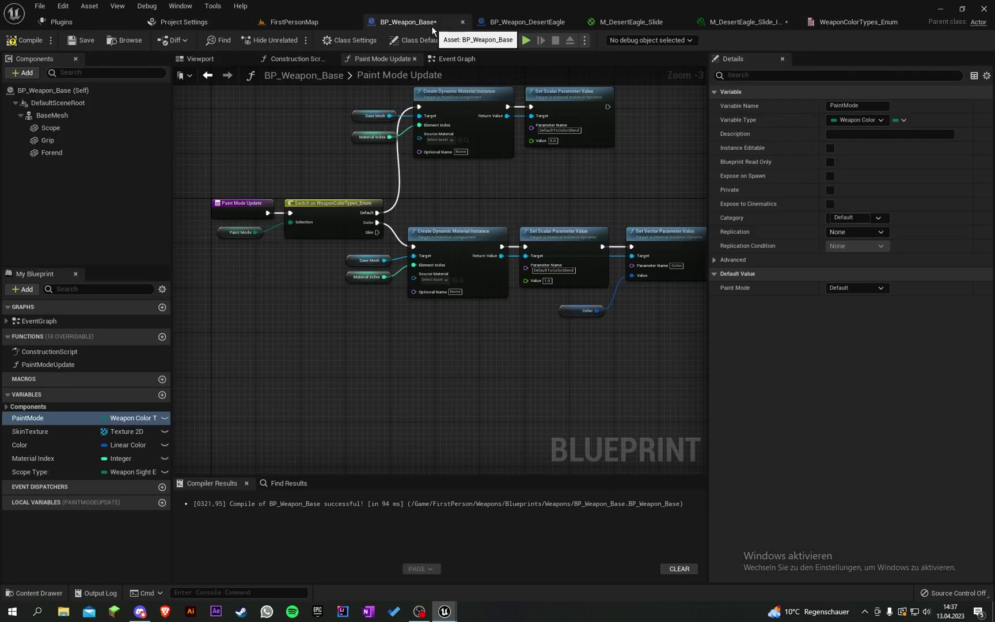
{"action": "scroll", "coordinate": [452, 322], "scroll_direction": "up", "scroll_amount": 3}
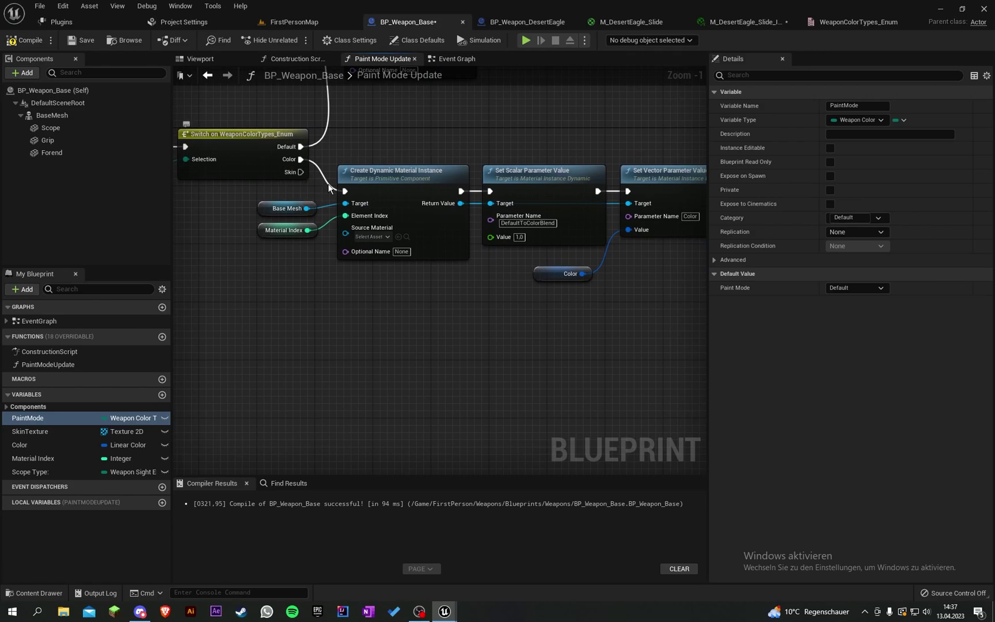
{"action": "scroll", "coordinate": [328, 188], "scroll_direction": "down", "scroll_amount": 3}
{"action": "left_click_drag", "start_coordinate": [553, 252], "coordinate": [352, 201]}
{"action": "left_click_drag", "start_coordinate": [288, 187], "coordinate": [287, 190]}
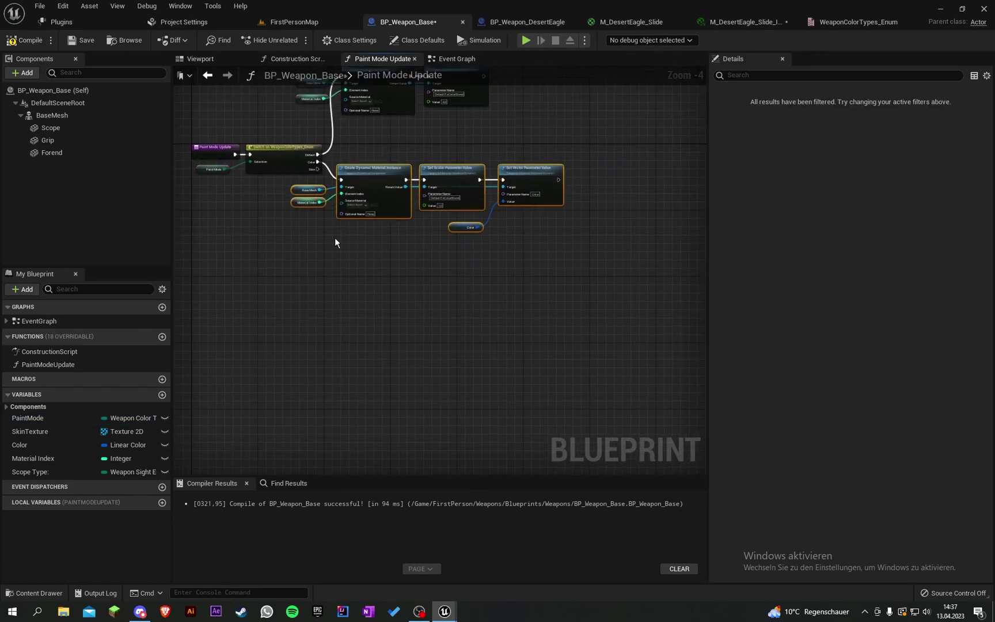
{"action": "key", "text": "ctrl+d"}
{"action": "left_click_drag", "start_coordinate": [370, 268], "coordinate": [286, 131]}
{"action": "scroll", "coordinate": [369, 270], "scroll_direction": "up", "scroll_amount": 2}
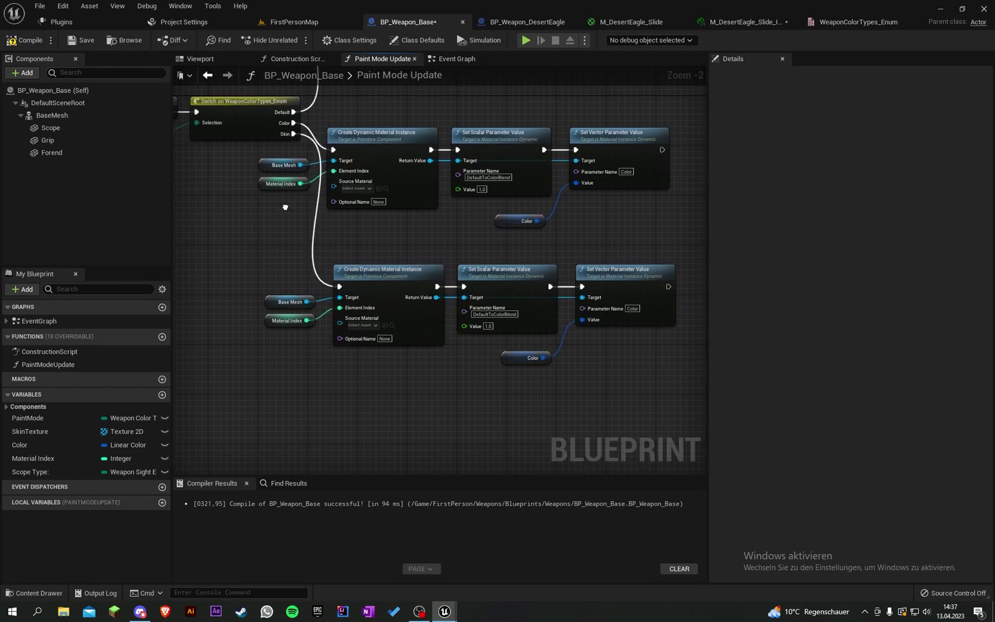
Delete the Set Vector Parameter Value and Color nodes from the duplicated Skin branch
{"action": "right_click_drag", "start_coordinate": [516, 274], "coordinate": [387, 236]}
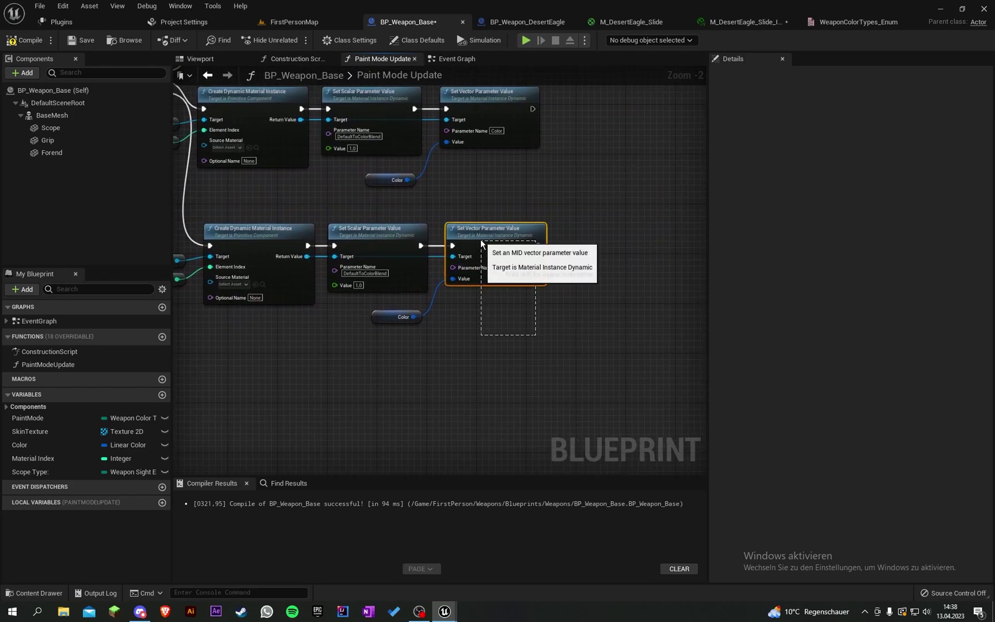
{"action": "left_click_drag", "start_coordinate": [482, 243], "coordinate": [482, 245]}
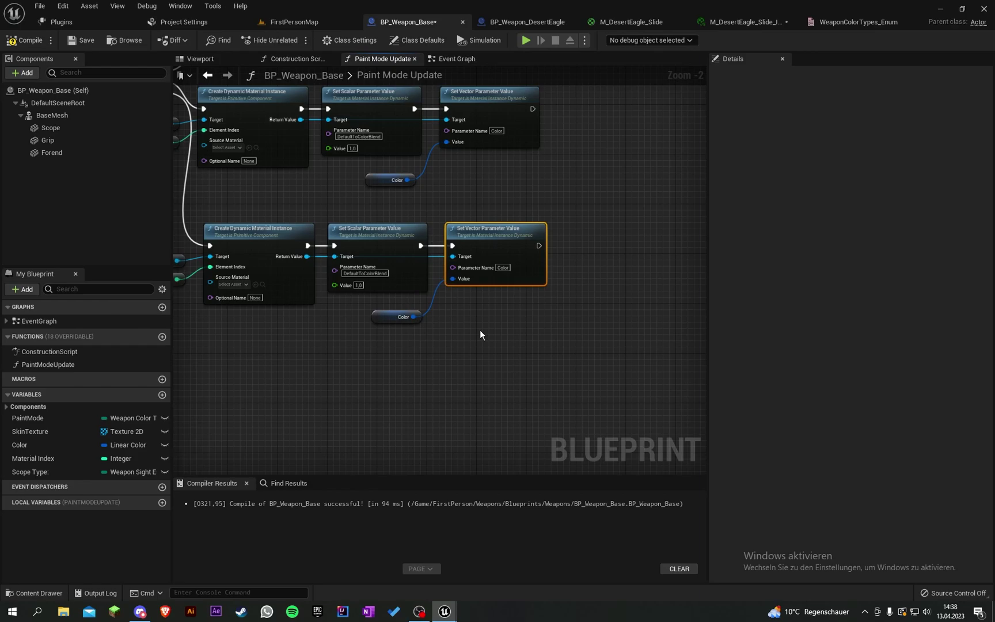
{"action": "key", "text": "Delete"}
{"action": "left_click_drag", "start_coordinate": [420, 321], "coordinate": [403, 317]}
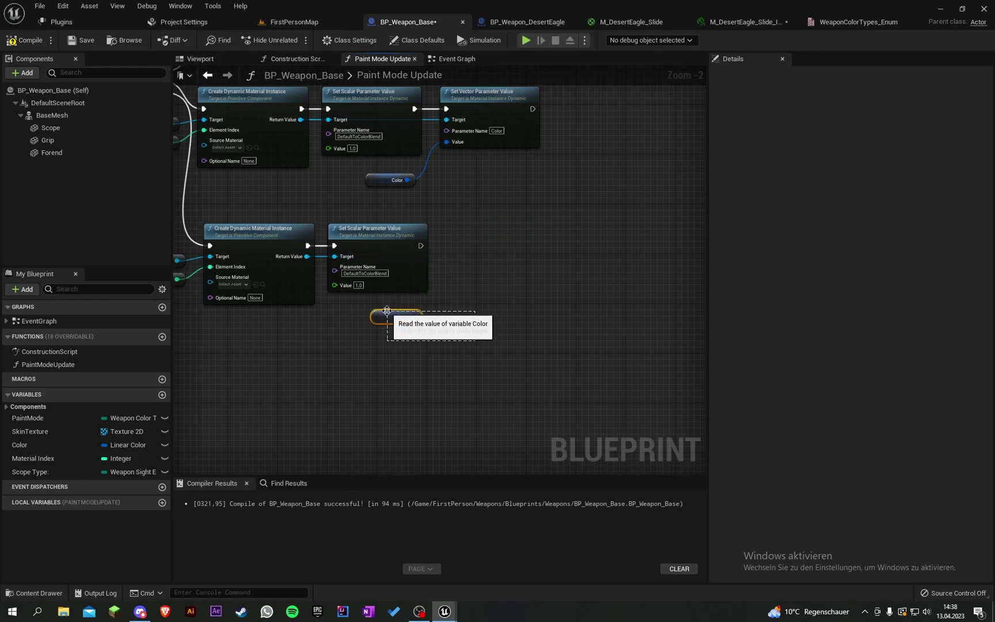
{"action": "key", "text": "Delete"}
Move the Default branch's node group a little to the right in the graph
{"action": "right_click_drag", "start_coordinate": [456, 257], "coordinate": [529, 294]}
{"action": "left_click_drag", "start_coordinate": [555, 285], "coordinate": [356, 181]}
{"action": "left_click_drag", "start_coordinate": [503, 259], "coordinate": [265, 180]}
{"action": "left_click_drag", "start_coordinate": [361, 179], "coordinate": [417, 180]}
{"action": "left_click", "coordinate": [454, 136]}
{"action": "right_click_drag", "start_coordinate": [453, 136], "coordinate": [372, 120]}
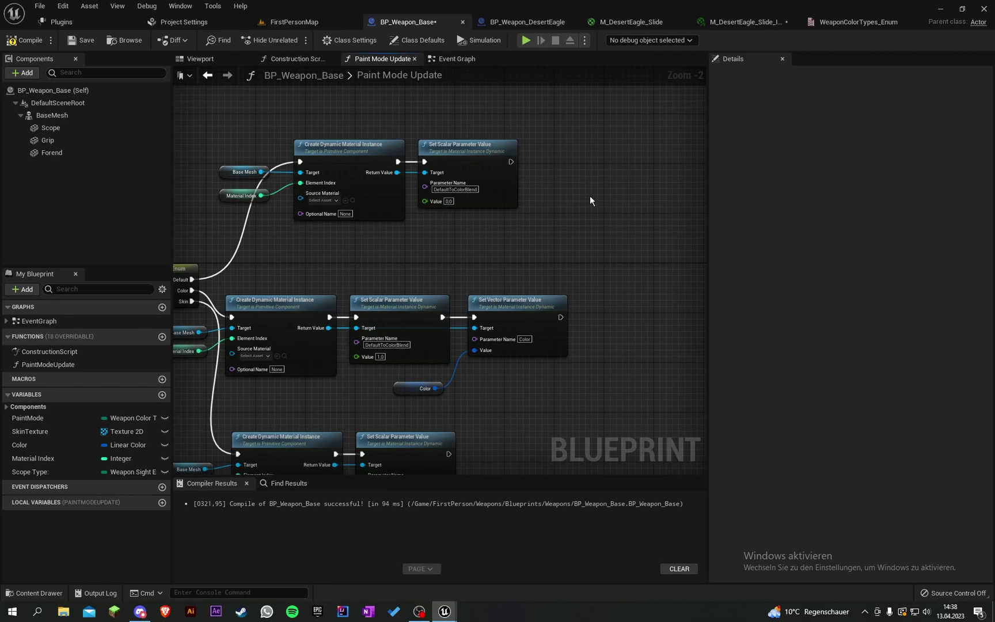
{"action": "right_click_drag", "start_coordinate": [590, 196], "coordinate": [553, 209]}
{"action": "scroll", "coordinate": [362, 184], "scroll_direction": "up", "scroll_amount": 1}
{"action": "left_click_drag", "start_coordinate": [361, 185], "coordinate": [575, 218]}
{"action": "type", "text": "set"}
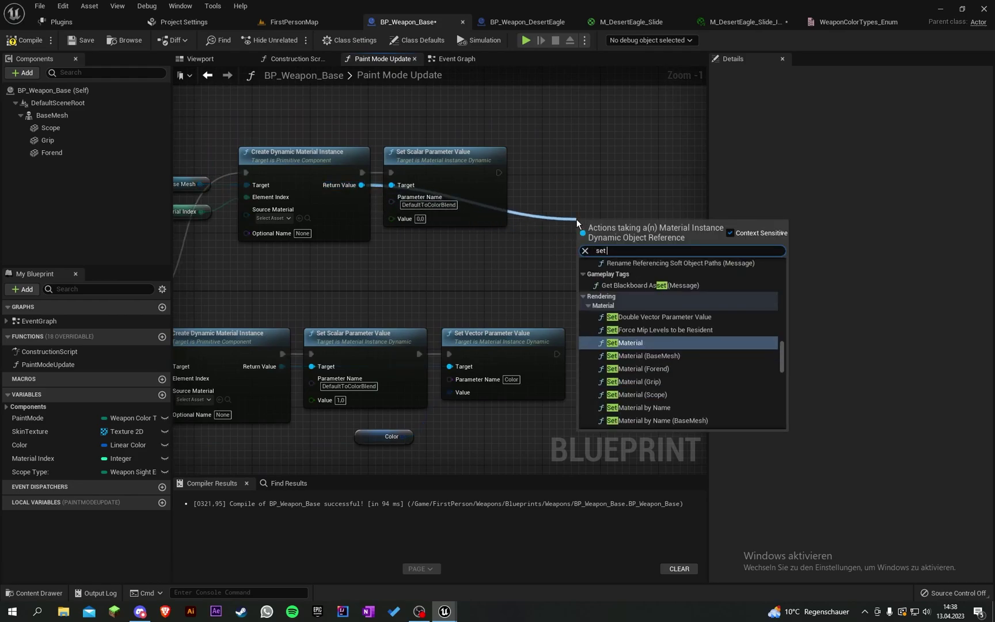
{"action": "type", "text": " veco"}
{"action": "key", "text": "Return"}
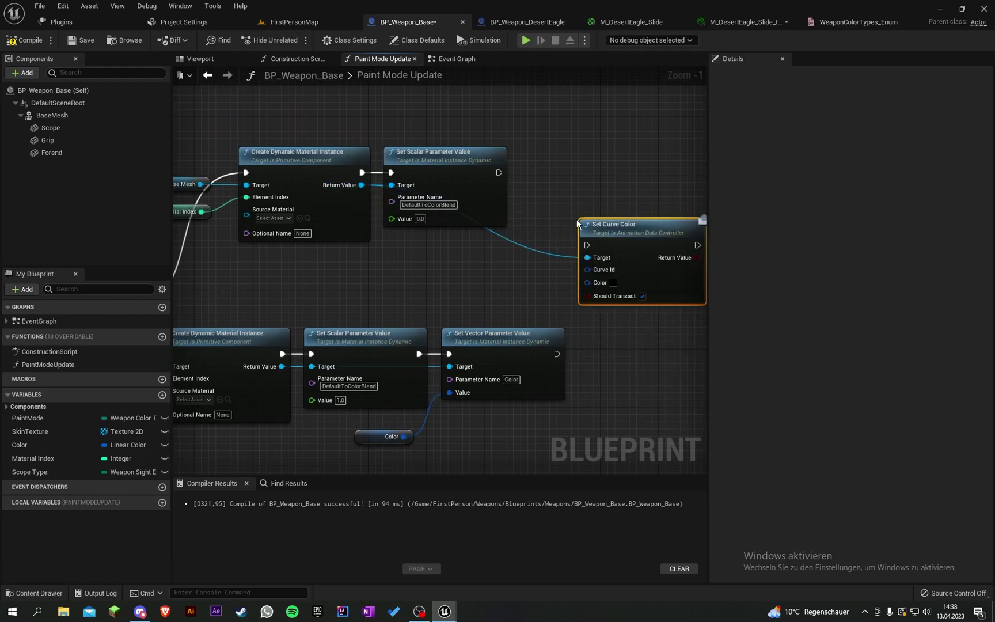
{"action": "key", "text": "Delete"}
Add a Set Texture Parameter Value node targeting the Default branch's dynamic material instance and chain it after Set Scalar Parameter Value
{"action": "left_click_drag", "start_coordinate": [361, 184], "coordinate": [486, 219]}
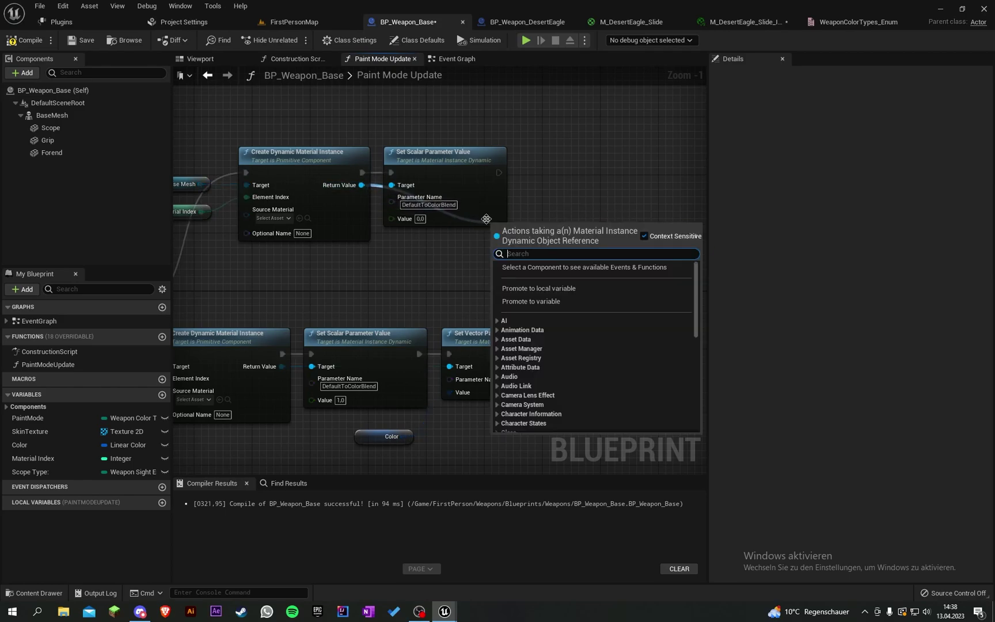
{"action": "type", "text": "set texture"}
{"action": "key", "text": "Return"}
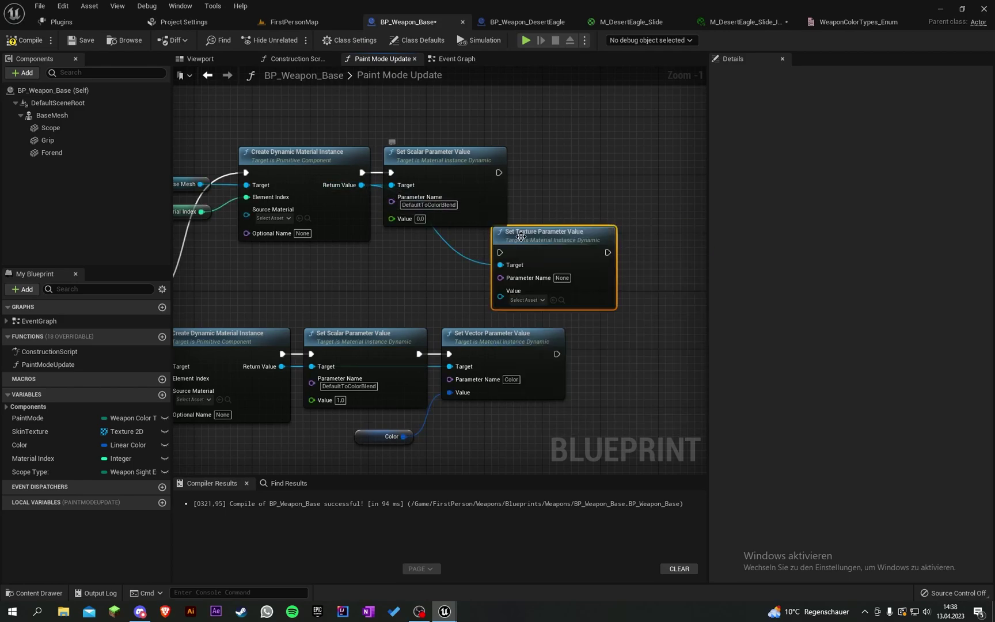
{"action": "left_click_drag", "start_coordinate": [532, 245], "coordinate": [498, 175]}
{"action": "left_click_drag", "start_coordinate": [611, 200], "coordinate": [603, 192]}
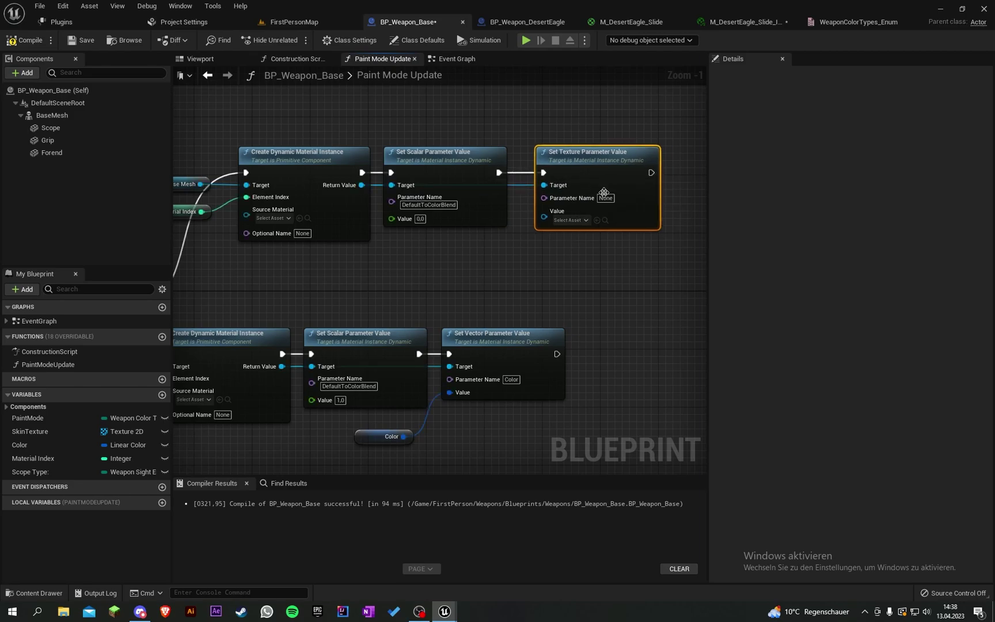
Set the parameter name of the Default branch's Set Texture Parameter Value node to SkinTexture
{"action": "left_click", "coordinate": [607, 199]}
{"action": "type", "text": "SkinTexture"}
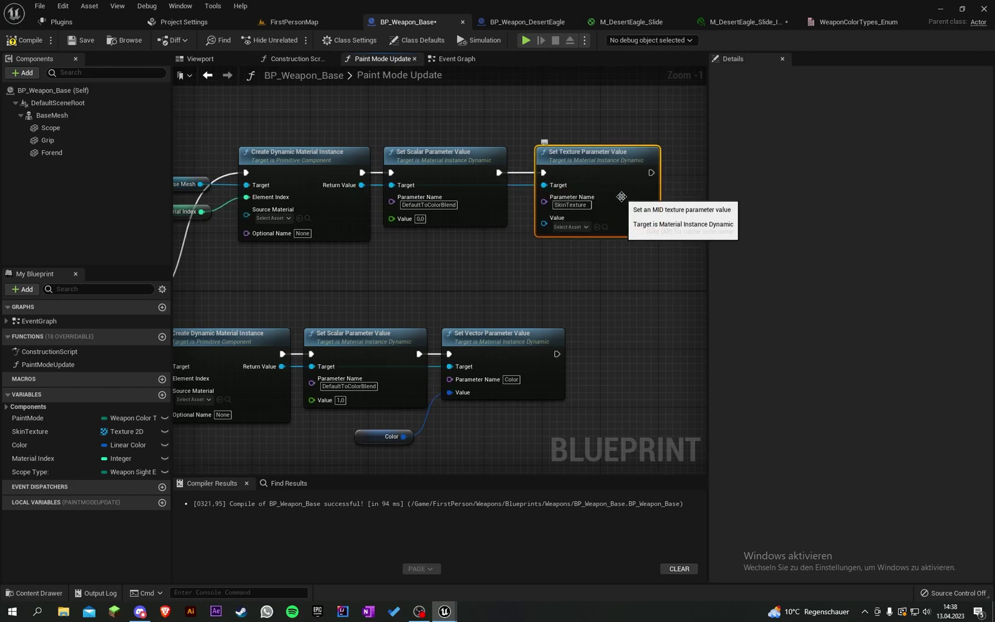
{"action": "left_click", "coordinate": [570, 259]}
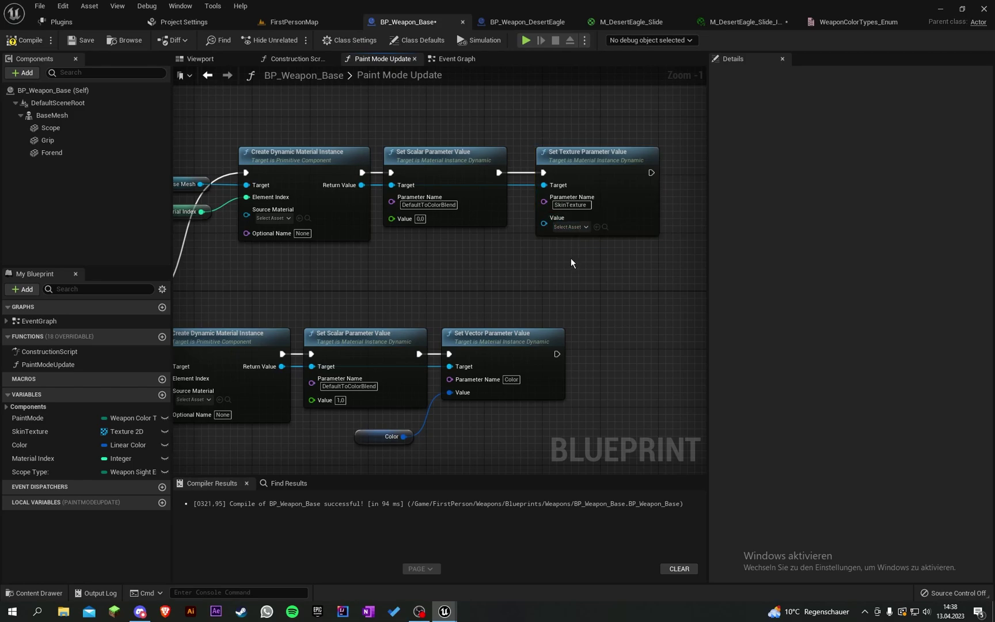
Promote the Set Texture Parameter Value node's Value input to a variable named DefaultTexture and tidy its getter node beside it
{"action": "left_click_drag", "start_coordinate": [544, 223], "coordinate": [492, 256]}
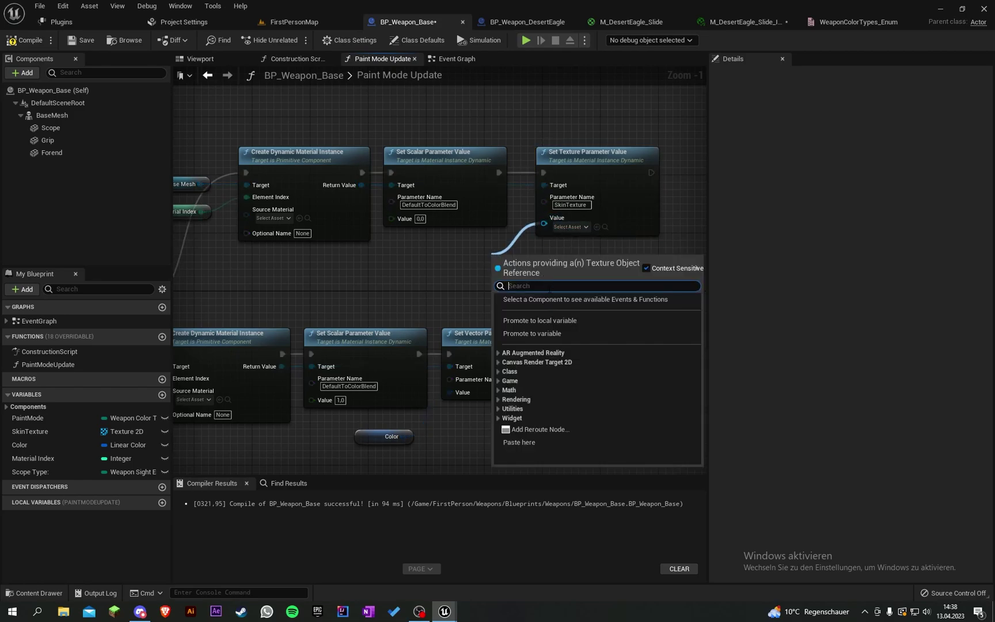
{"action": "left_click", "coordinate": [549, 332]}
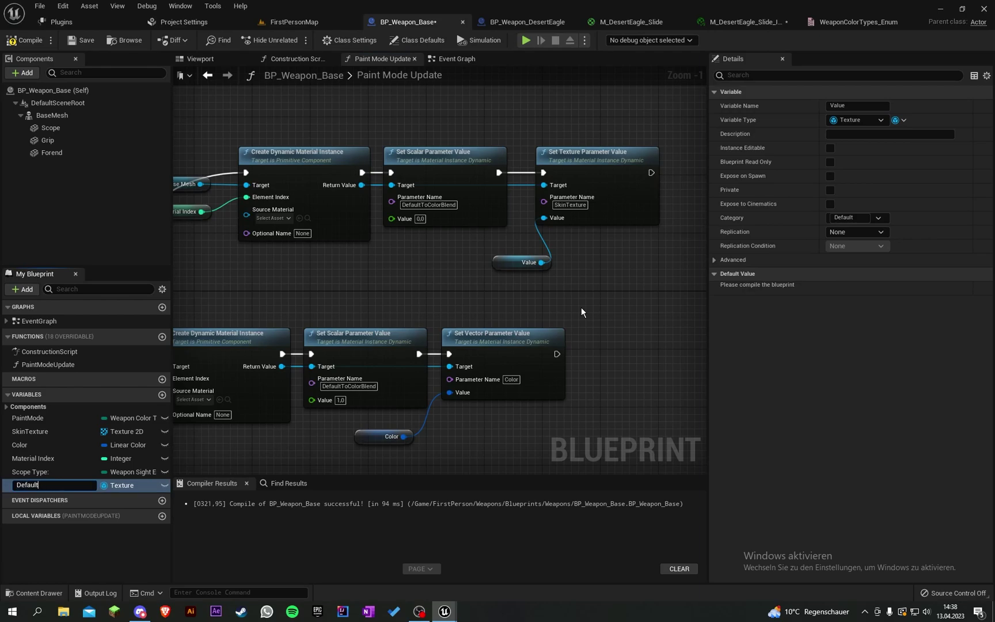
{"action": "type", "text": "DefaultTexture"}
{"action": "key", "text": "Return"}
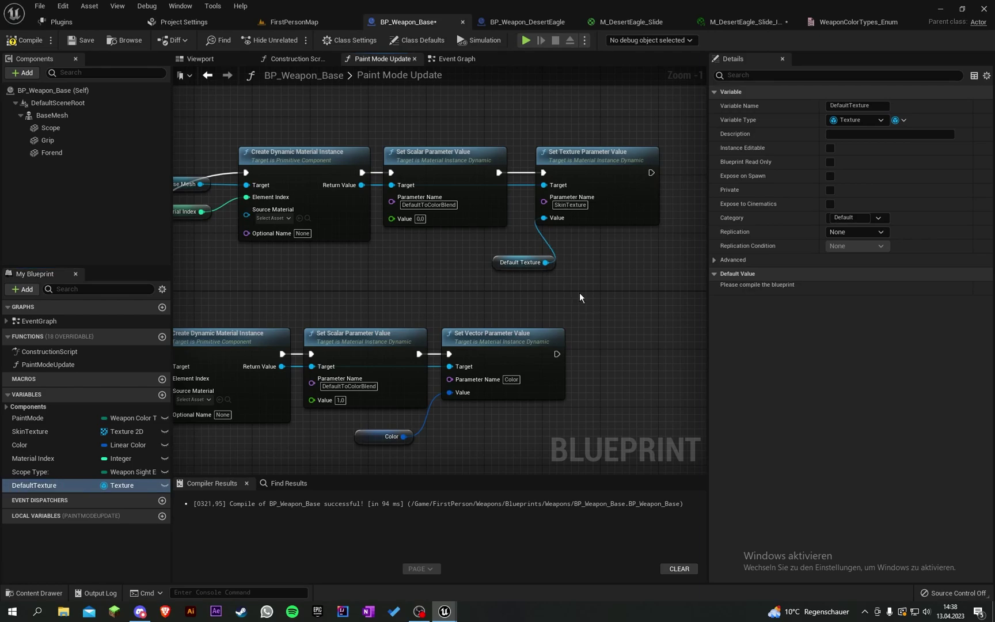
{"action": "left_click_drag", "start_coordinate": [493, 267], "coordinate": [457, 249]}
{"action": "left_click", "coordinate": [526, 261]}
Paste a copy of the SkinTexture Set Texture Parameter Value node into the Skin branch, chained after Set Scalar Parameter Value and targeting its material instance
{"action": "scroll", "coordinate": [554, 202], "scroll_direction": "down", "scroll_amount": 2}
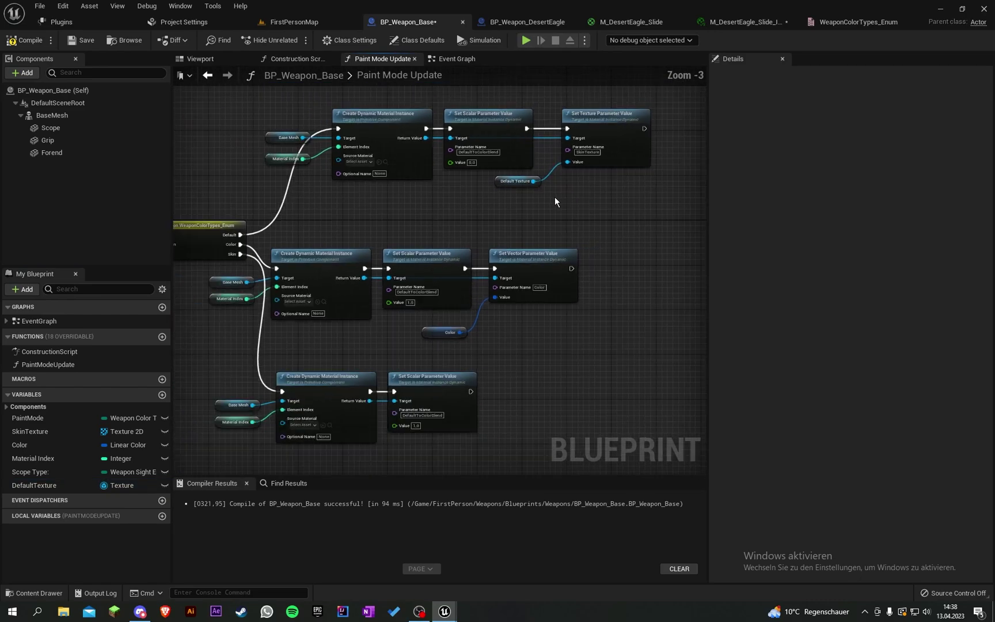
{"action": "scroll", "coordinate": [554, 202], "scroll_direction": "down", "scroll_amount": 1}
{"action": "key", "text": "ctrl+v"}
{"action": "scroll", "coordinate": [502, 303], "scroll_direction": "up", "scroll_amount": 2}
{"action": "right_click_drag", "start_coordinate": [498, 306], "coordinate": [533, 275]}
{"action": "left_click_drag", "start_coordinate": [540, 296], "coordinate": [334, 288]}
{"action": "scroll", "coordinate": [464, 307], "scroll_direction": "up", "scroll_amount": 2}
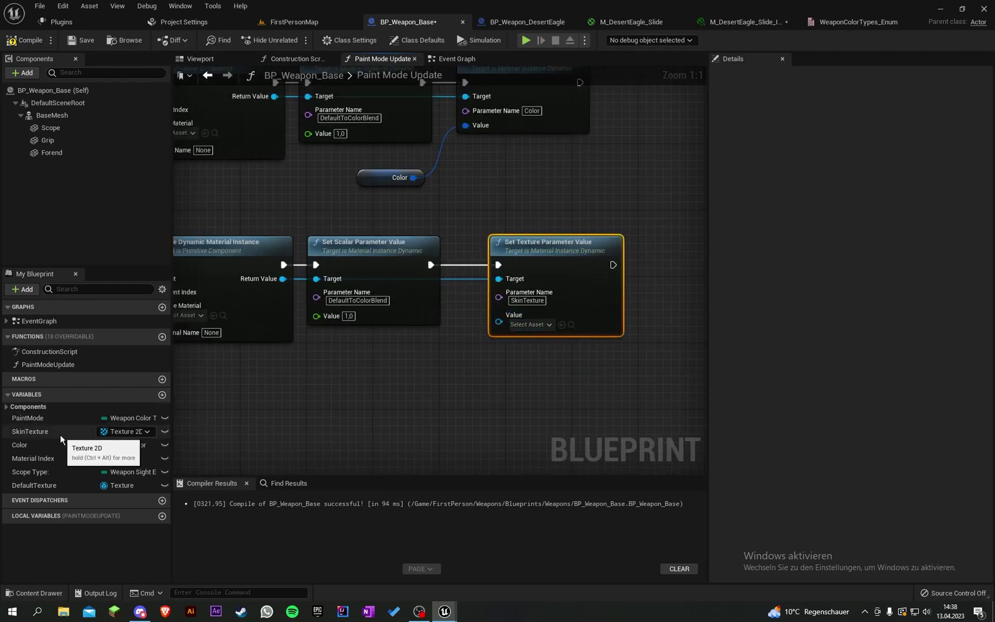
Add a SkinTexture getter and connect it to the Value of the Skin branch's Set Texture Parameter Value node
{"action": "left_click_drag", "start_coordinate": [60, 435], "coordinate": [395, 404]}
{"action": "left_click_drag", "start_coordinate": [498, 325], "coordinate": [498, 323]}
{"action": "left_click_drag", "start_coordinate": [415, 321], "coordinate": [397, 355]}
{"action": "left_click", "coordinate": [504, 377]}
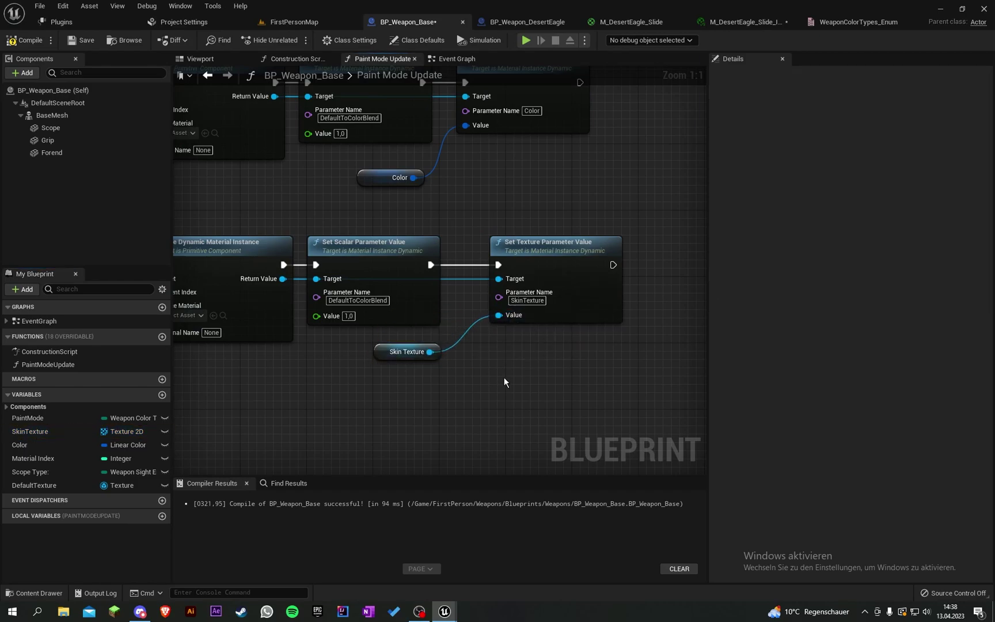
Compile and save the BP_Weapon_Base blueprint
{"action": "scroll", "coordinate": [504, 377], "scroll_direction": "down", "scroll_amount": 2}
{"action": "right_click_drag", "start_coordinate": [506, 374], "coordinate": [526, 423]}
{"action": "right_click_drag", "start_coordinate": [541, 296], "coordinate": [574, 312]}
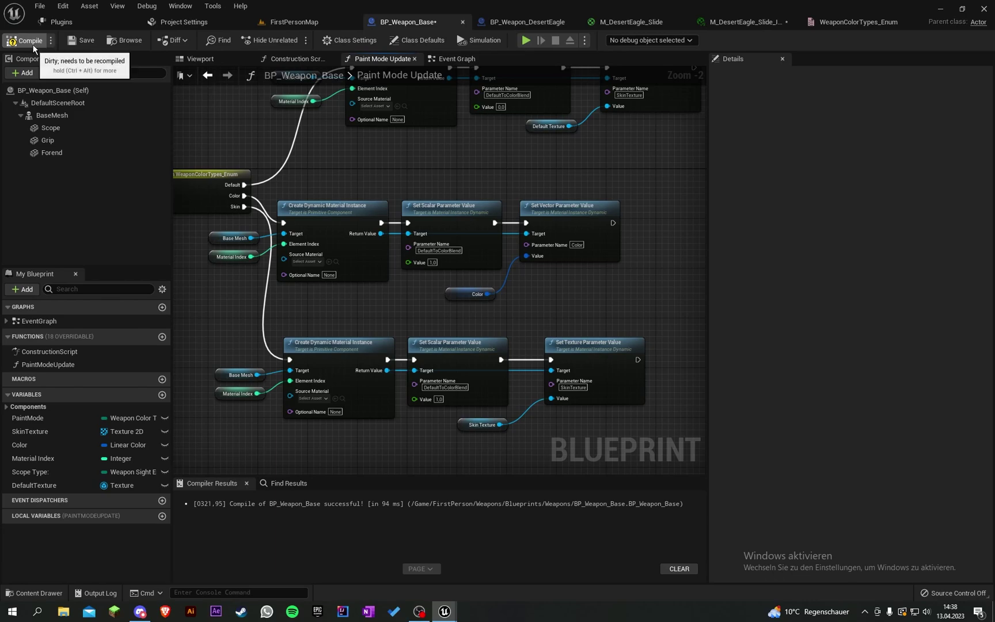
{"action": "left_click", "coordinate": [26, 40]}
{"action": "left_click", "coordinate": [81, 40]}
Open BP_Weapon_DesertEagle in the full Blueprint editor and view the pistol up close from the side
{"action": "left_click", "coordinate": [484, 23]}
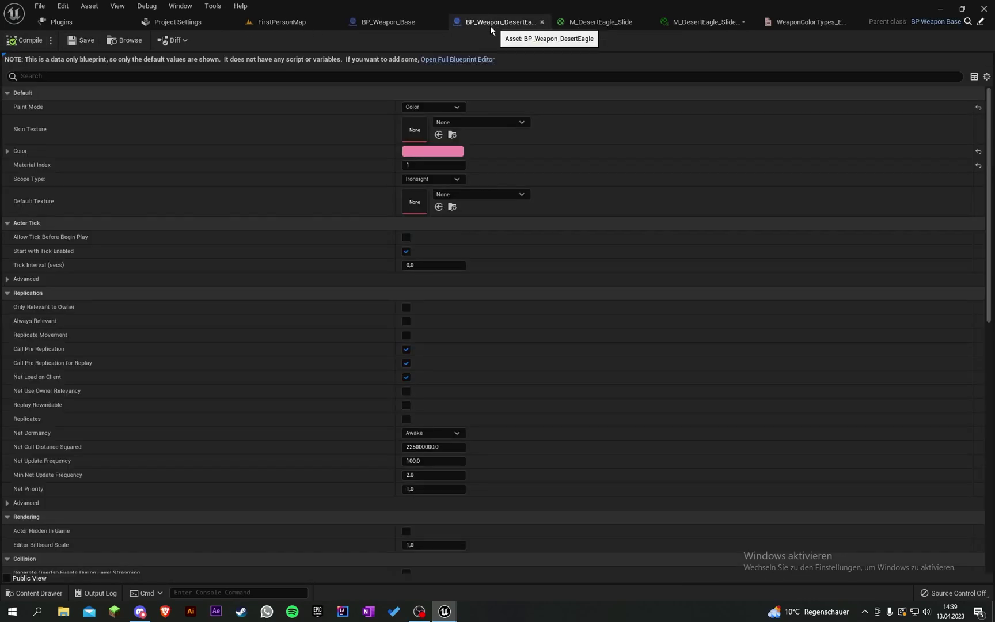
{"action": "left_click", "coordinate": [449, 60]}
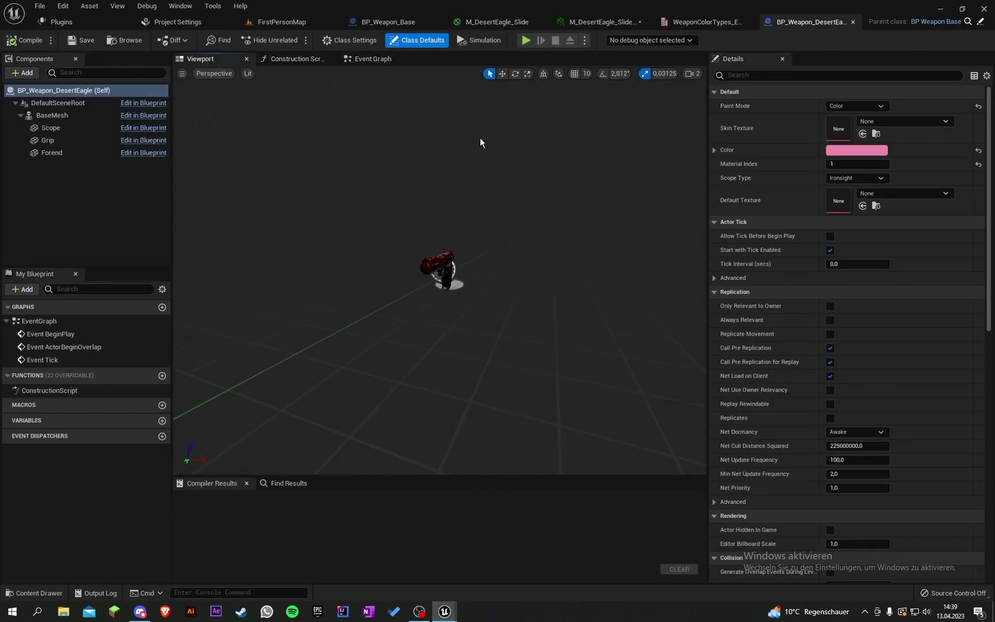
{"action": "right_click_drag", "start_coordinate": [480, 137], "coordinate": [337, 141]}
{"action": "key", "text": "d"}
{"action": "key", "text": "w"}
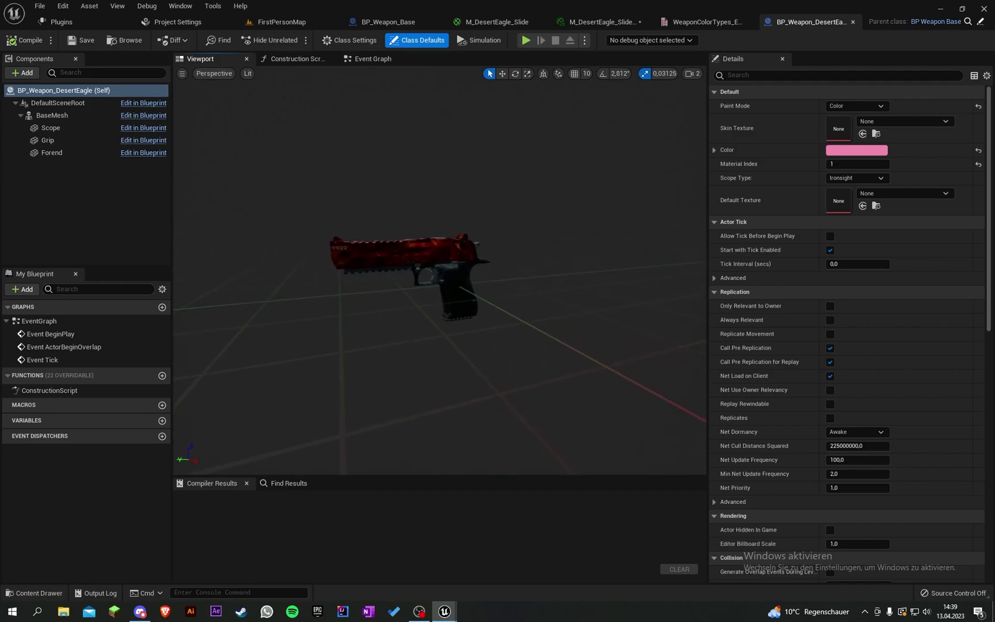
{"action": "left_click_drag", "start_coordinate": [516, 158], "coordinate": [530, 163]}
Check the parameters of the Desert Eagle slide material instance and compile BP_Weapon_DesertEagle
{"action": "left_click", "coordinate": [601, 22]}
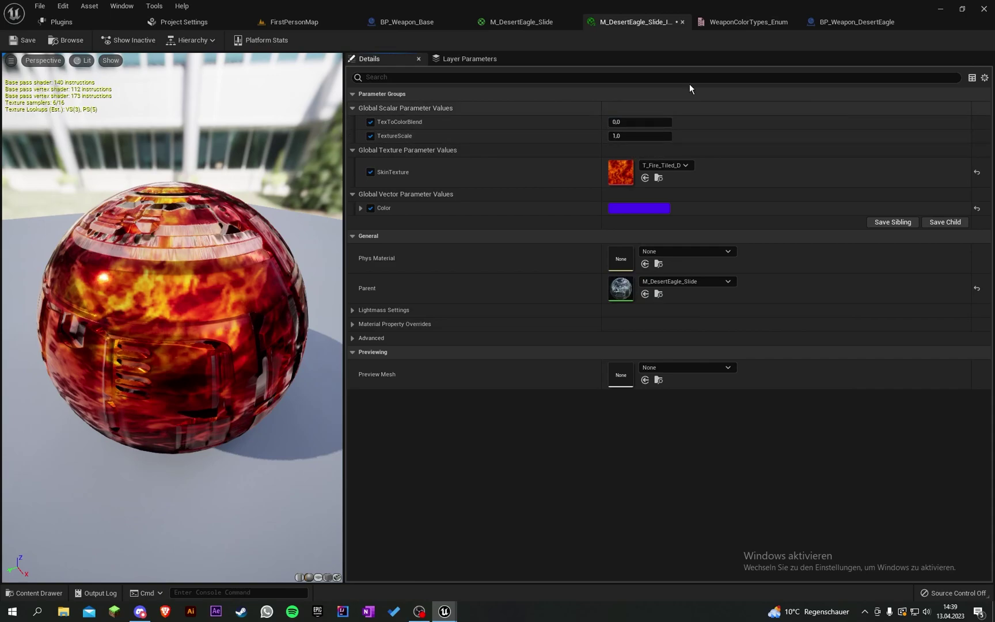
{"action": "left_click", "coordinate": [830, 26]}
{"action": "left_click", "coordinate": [24, 40]}
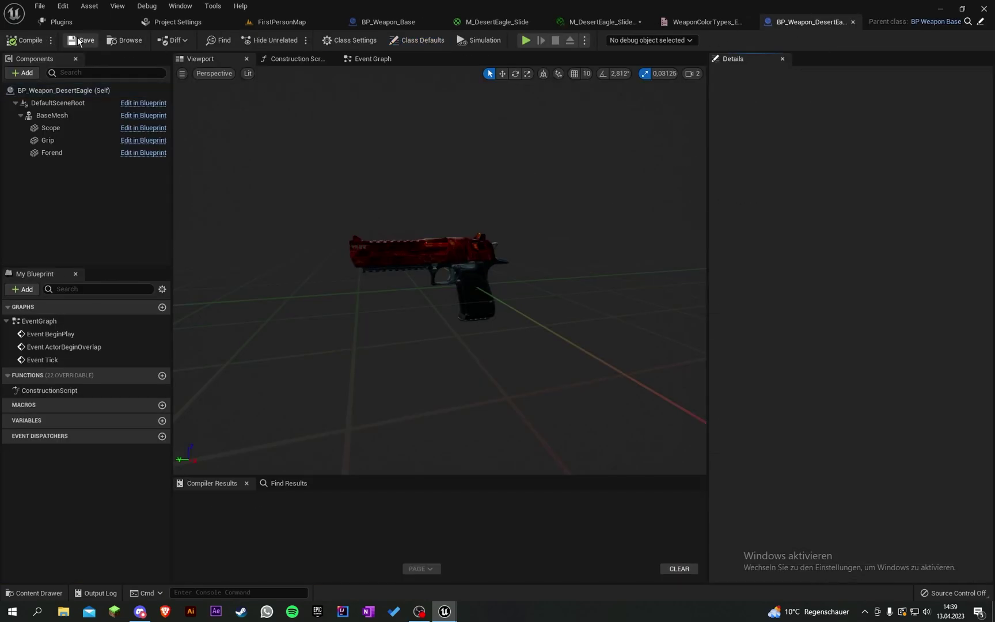
Test the Default and Skin paint modes on BP_Weapon_DesertEagle and return Paint Mode to Default
{"action": "left_click", "coordinate": [63, 90]}
{"action": "left_click", "coordinate": [856, 106]}
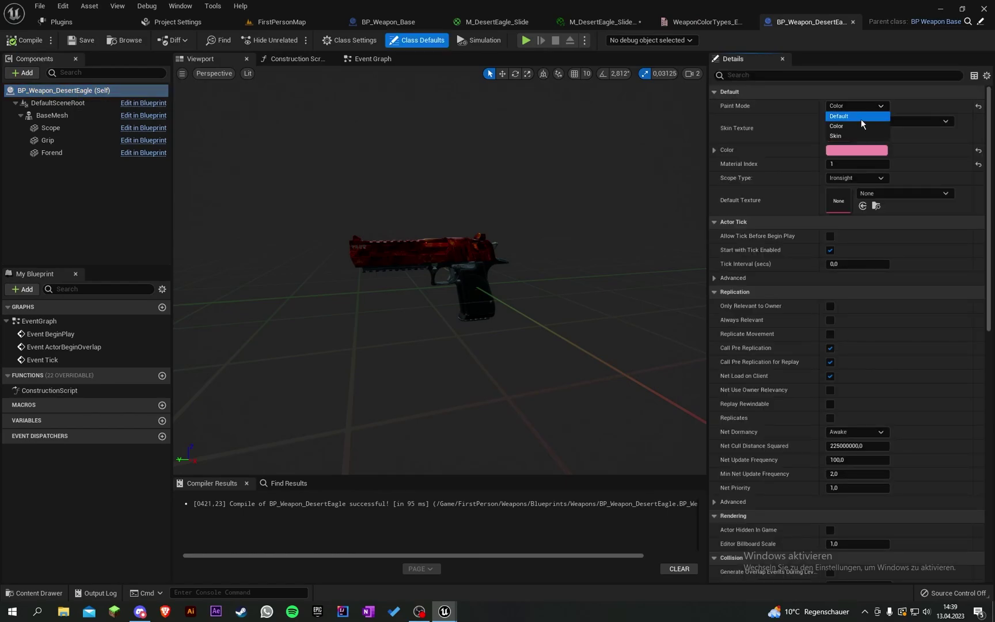
{"action": "left_click", "coordinate": [855, 116]}
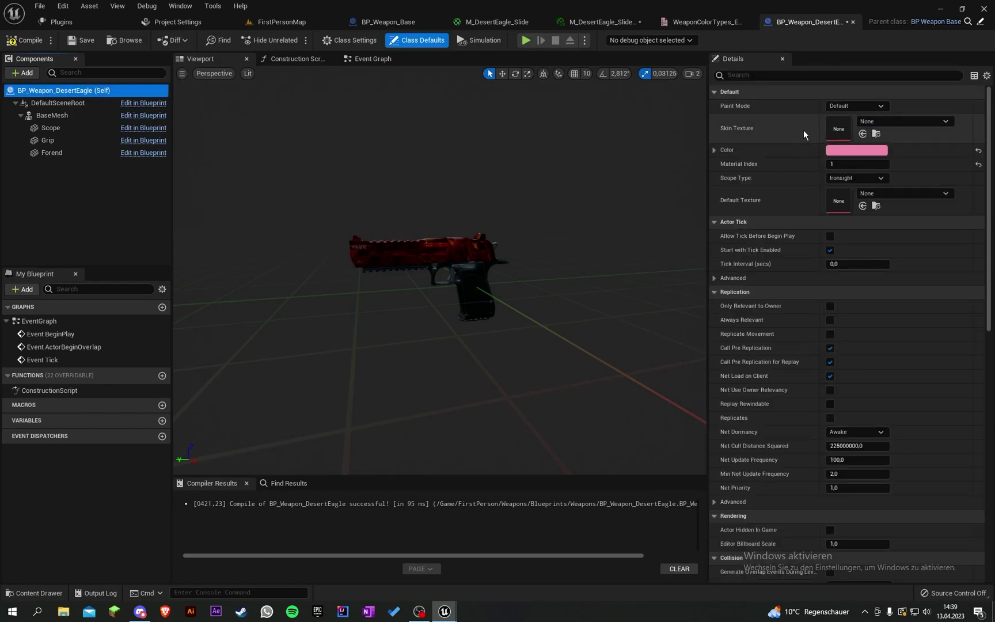
{"action": "left_click", "coordinate": [856, 106]}
{"action": "left_click", "coordinate": [842, 136]}
{"action": "left_click", "coordinate": [850, 107]}
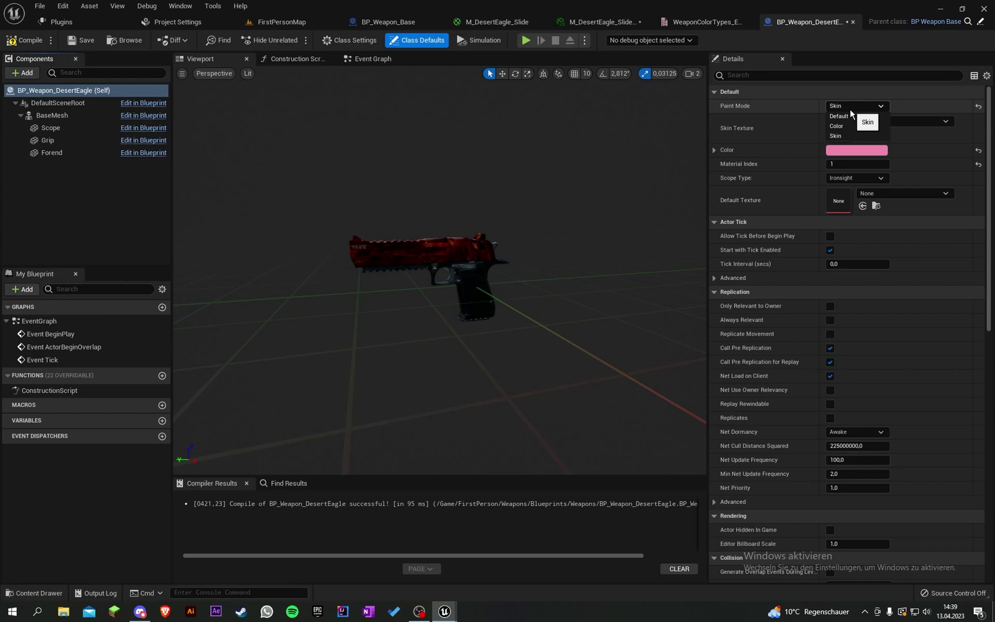
{"action": "left_click", "coordinate": [844, 116]}
Examine the parameter name used by the Default branch's Set Scalar Parameter Value node in BP_Weapon_Base
{"action": "left_click", "coordinate": [426, 23]}
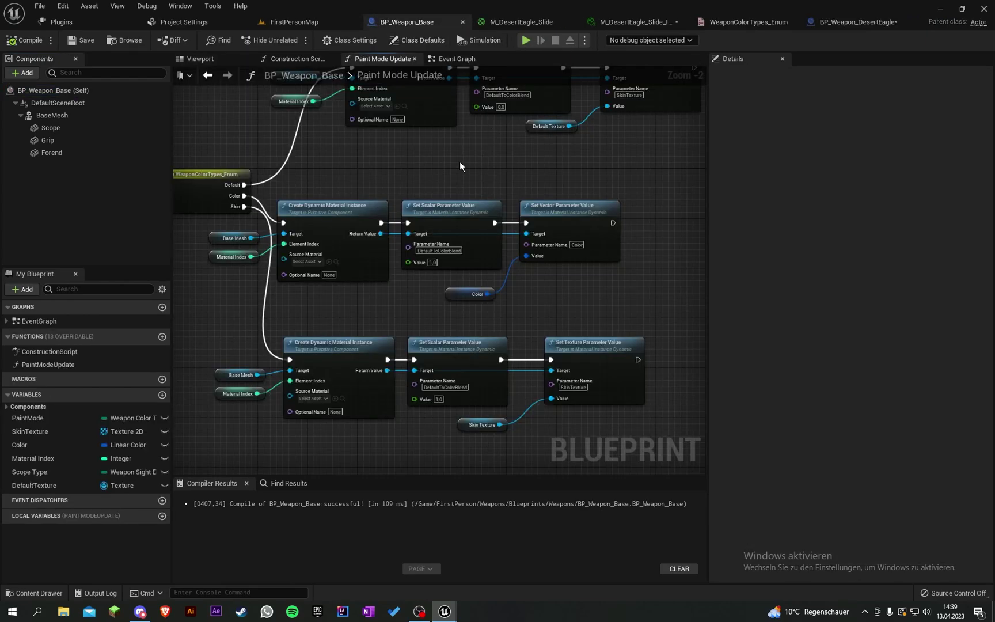
{"action": "right_click_drag", "start_coordinate": [459, 167], "coordinate": [488, 159]}
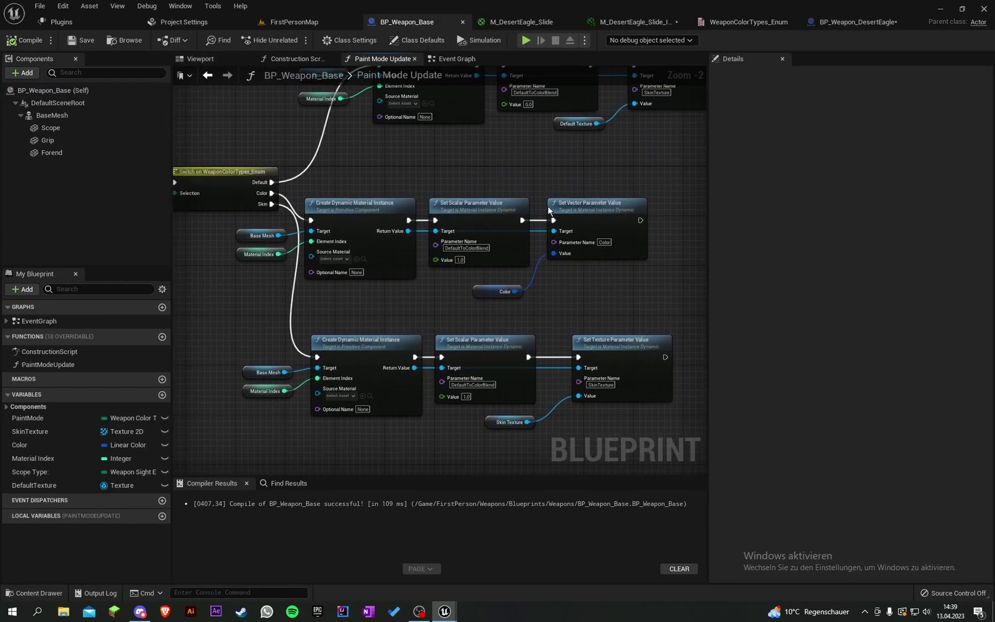
{"action": "scroll", "coordinate": [487, 205], "scroll_direction": "up", "scroll_amount": 1}
{"action": "right_click_drag", "start_coordinate": [504, 242], "coordinate": [580, 258]}
{"action": "right_click_drag", "start_coordinate": [382, 216], "coordinate": [330, 384]}
{"action": "scroll", "coordinate": [484, 204], "scroll_direction": "up", "scroll_amount": 1}
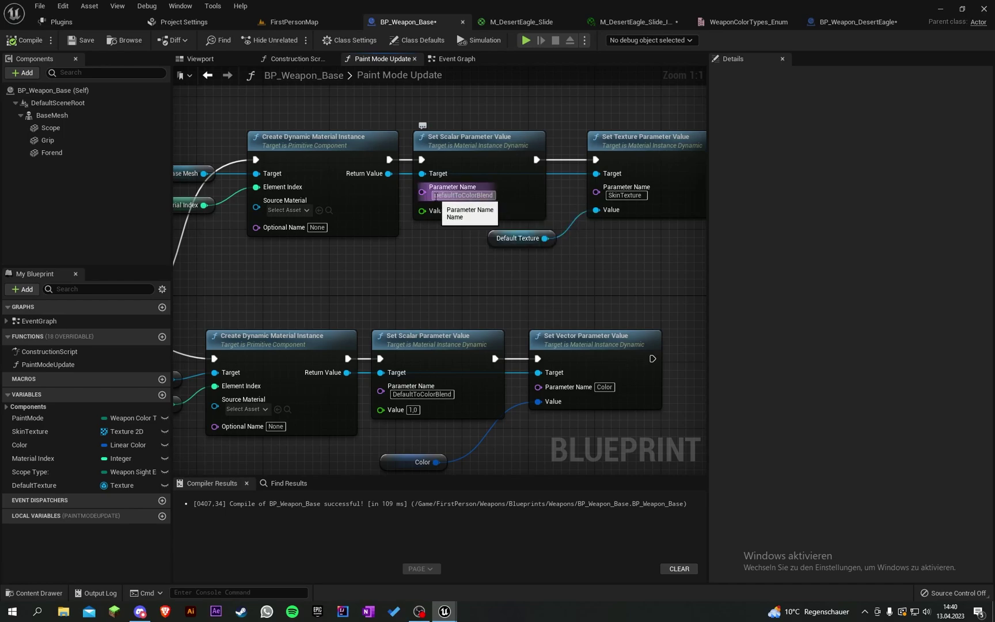
{"action": "mouse_move", "coordinate": [436, 196]}
{"action": "left_mouse_down"}
{"action": "mouse_move", "coordinate": [475, 199]}
{"action": "mouse_move", "coordinate": [427, 194]}
{"action": "left_mouse_up"}
Copy the parameter name TexToColorBlend from the final Lerp's alpha parameter in the M_DesertEagle_Slide material
{"action": "left_click", "coordinate": [631, 21]}
{"action": "left_click", "coordinate": [511, 24]}
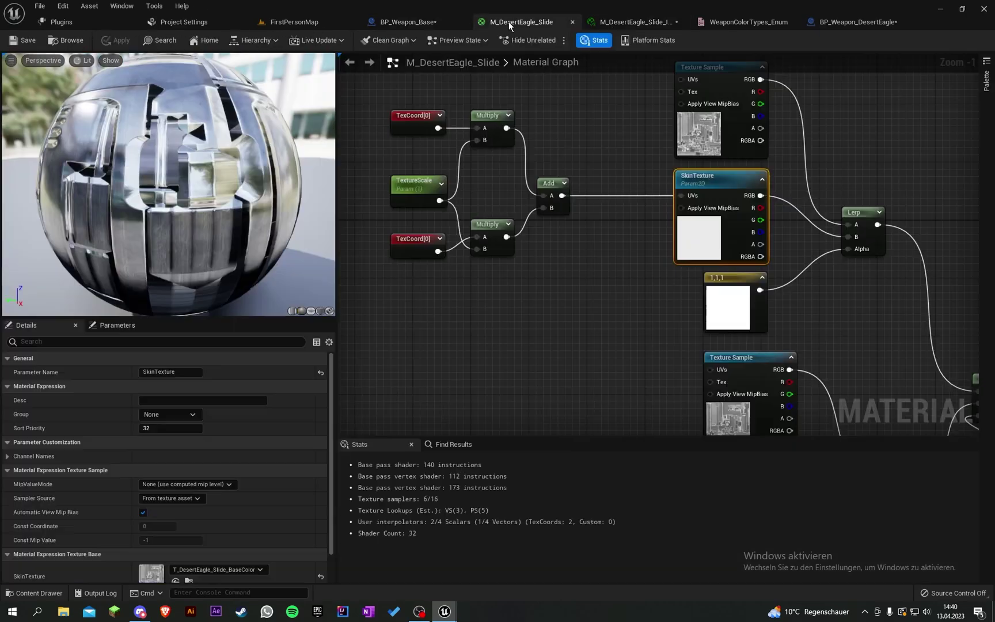
{"action": "right_click_drag", "start_coordinate": [593, 182], "coordinate": [419, 167]}
{"action": "scroll", "coordinate": [506, 213], "scroll_direction": "down", "scroll_amount": 3}
{"action": "right_click_drag", "start_coordinate": [631, 287], "coordinate": [578, 226]}
{"action": "scroll", "coordinate": [579, 225], "scroll_direction": "up", "scroll_amount": 3}
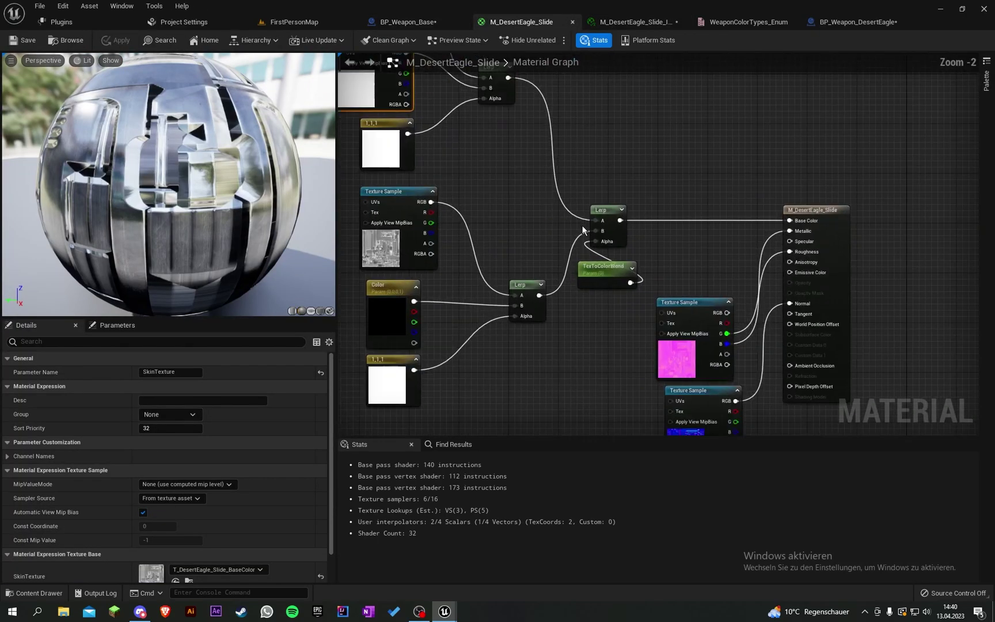
{"action": "left_click", "coordinate": [601, 275]}
{"action": "left_click", "coordinate": [173, 372]}
{"action": "key", "text": "ctrl+c"}
Replace the parameter name of the Default branch's Set Scalar Parameter Value node with TexToColorBlend in BP_Weapon_Base
{"action": "left_click", "coordinate": [406, 21]}
{"action": "left_click", "coordinate": [438, 195]}
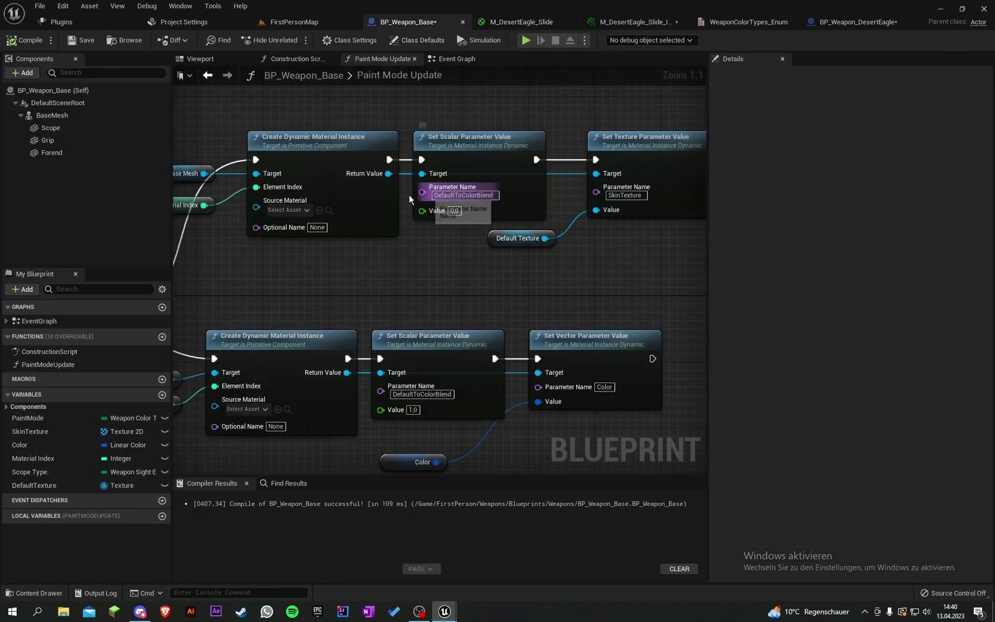
{"action": "key", "text": "ctrl+v"}
{"action": "key", "text": "ctrl+a"}
{"action": "key", "text": "ctrl+v"}
Set the parameter name of the Color branch's Set Scalar Parameter Value node to TexToColorBlend
{"action": "right_click_drag", "start_coordinate": [459, 266], "coordinate": [460, 161]}
{"action": "left_click", "coordinate": [428, 290]}
{"action": "key", "text": "ctrl+a"}
{"action": "key", "text": "ctrl+v"}
{"action": "key", "text": "Return"}
Set the Skin branch's scalar parameter name to TexToColorBlend and compile BP_Weapon_Base
{"action": "right_click_drag", "start_coordinate": [430, 256], "coordinate": [408, 185]}
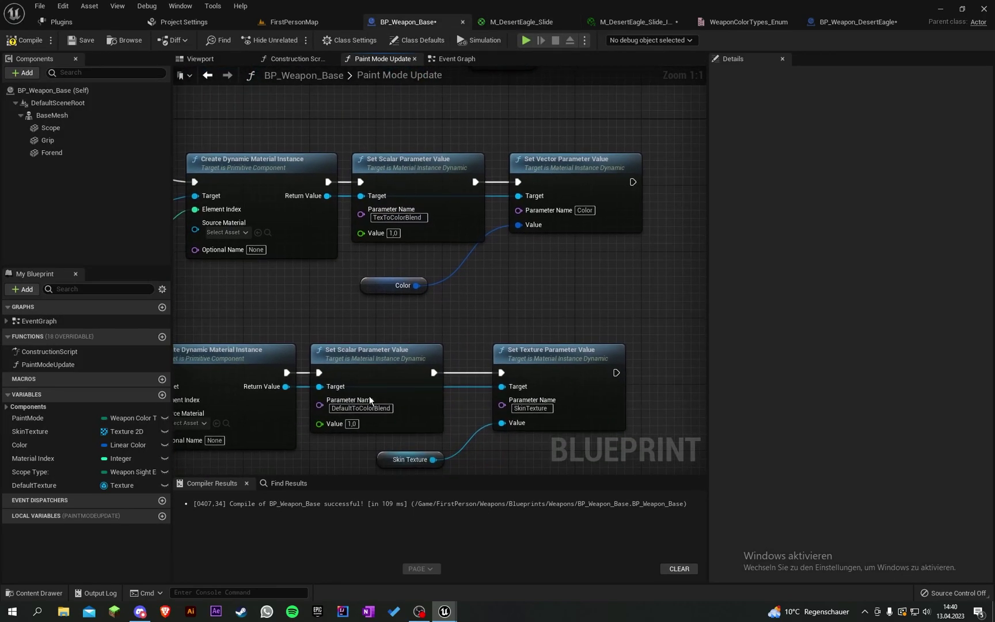
{"action": "left_click", "coordinate": [361, 408]}
{"action": "key", "text": "ctrl+v"}
{"action": "key", "text": "Return"}
{"action": "left_click", "coordinate": [36, 45]}
Test the Color paint mode on BP_Weapon_DesertEagle and return Paint Mode to Default
{"action": "left_click", "coordinate": [851, 21]}
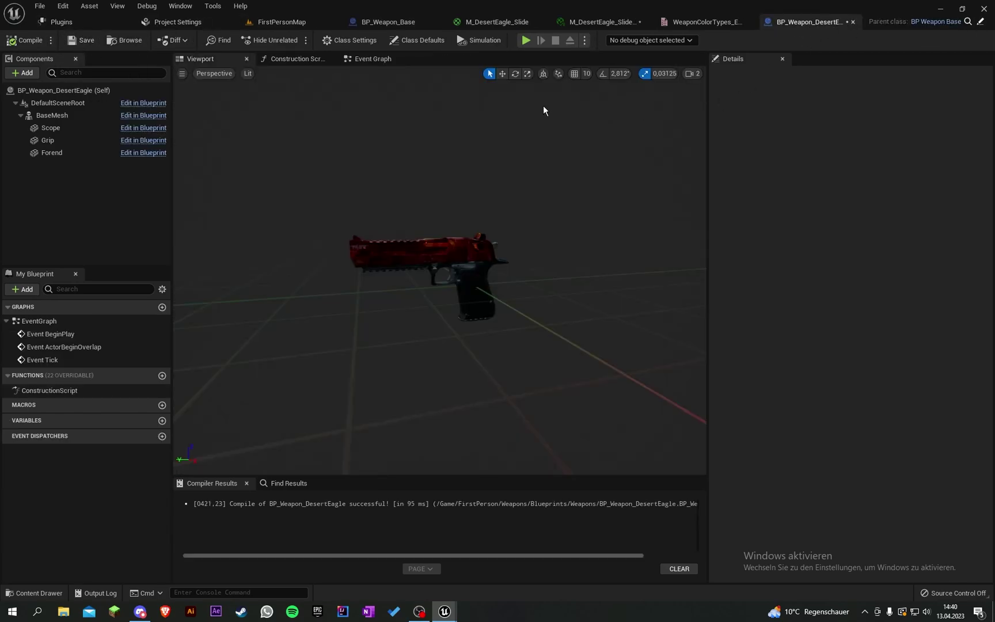
{"action": "left_click", "coordinate": [123, 88]}
{"action": "left_click", "coordinate": [874, 107]}
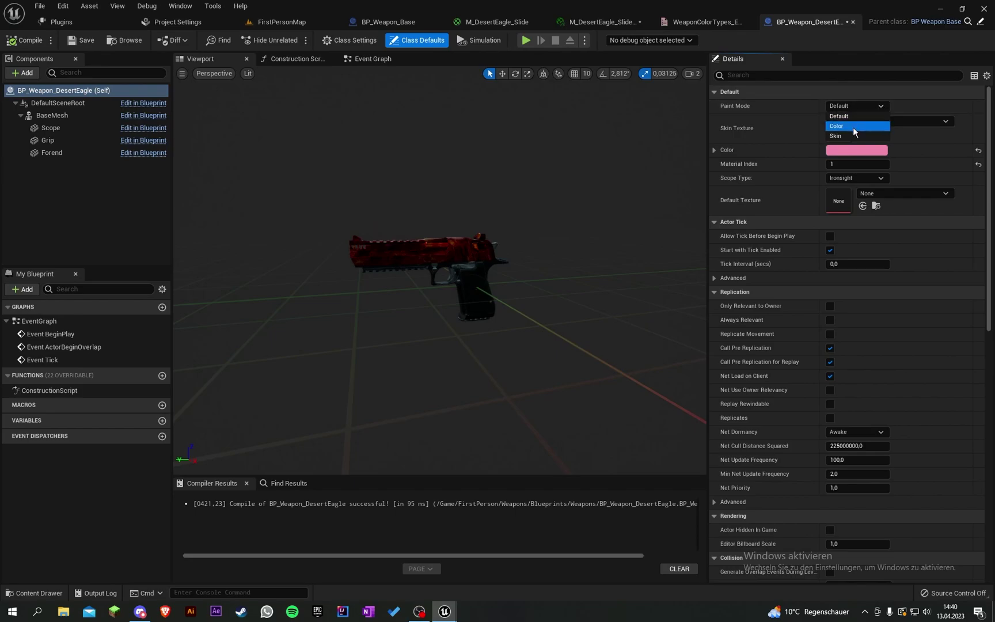
{"action": "left_click", "coordinate": [853, 126]}
{"action": "left_click", "coordinate": [848, 107]}
{"action": "left_click", "coordinate": [840, 115]}
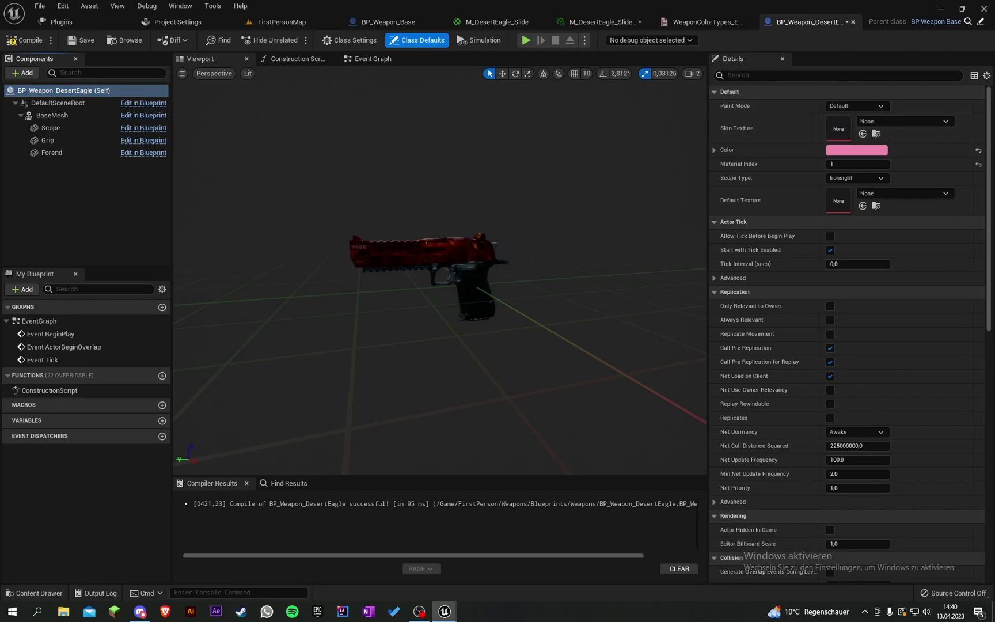
{"action": "left_click", "coordinate": [849, 108]}
{"action": "left_click", "coordinate": [846, 116]}
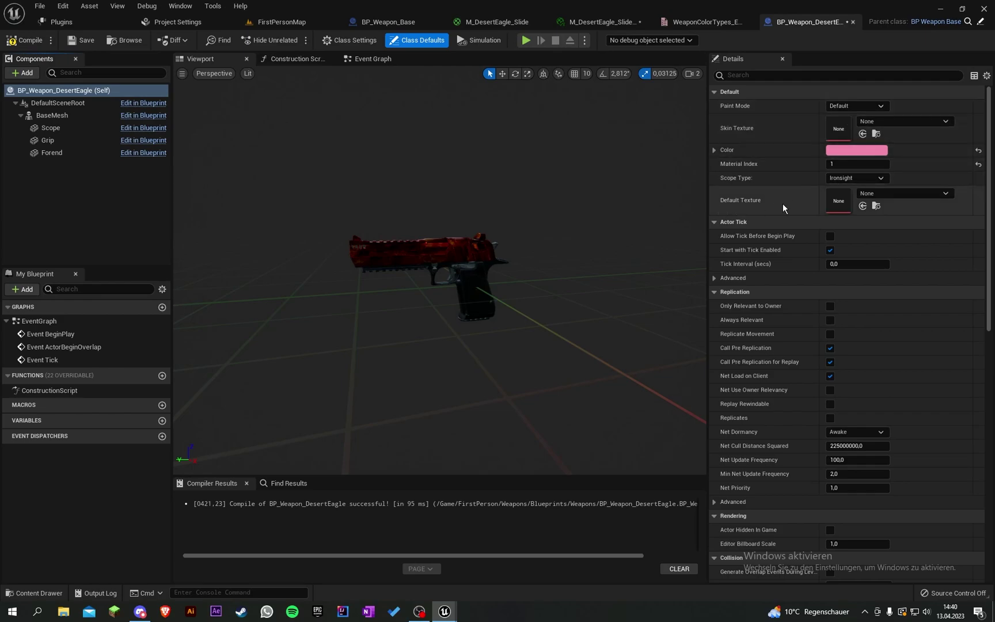
Assign T_DesertEagle_Slide_BaseColor as the Default Texture of BP_Weapon_DesertEagle
{"action": "left_click", "coordinate": [898, 194]}
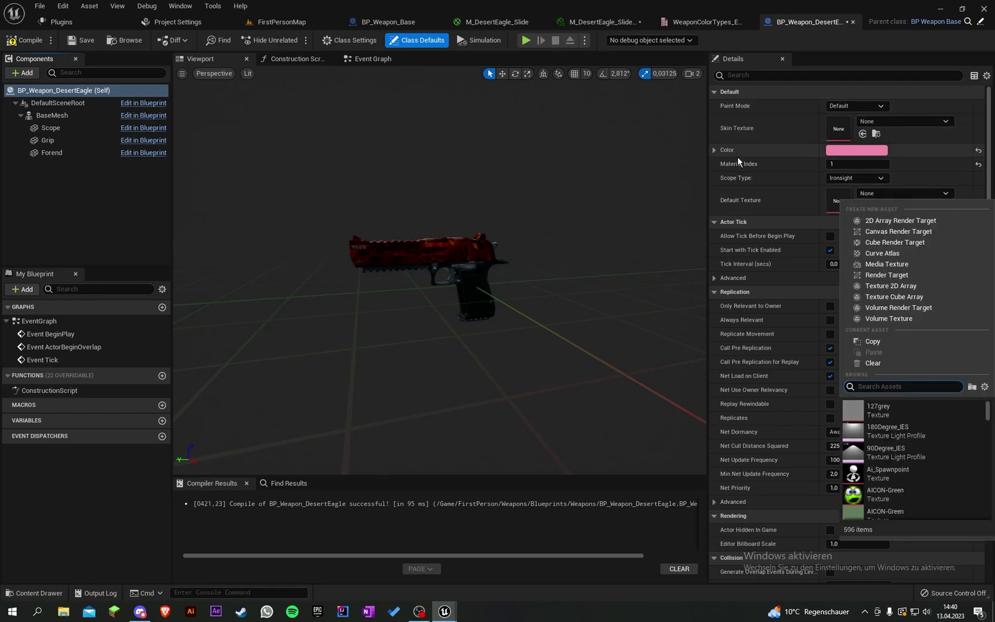
{"action": "type", "text": "desert"}
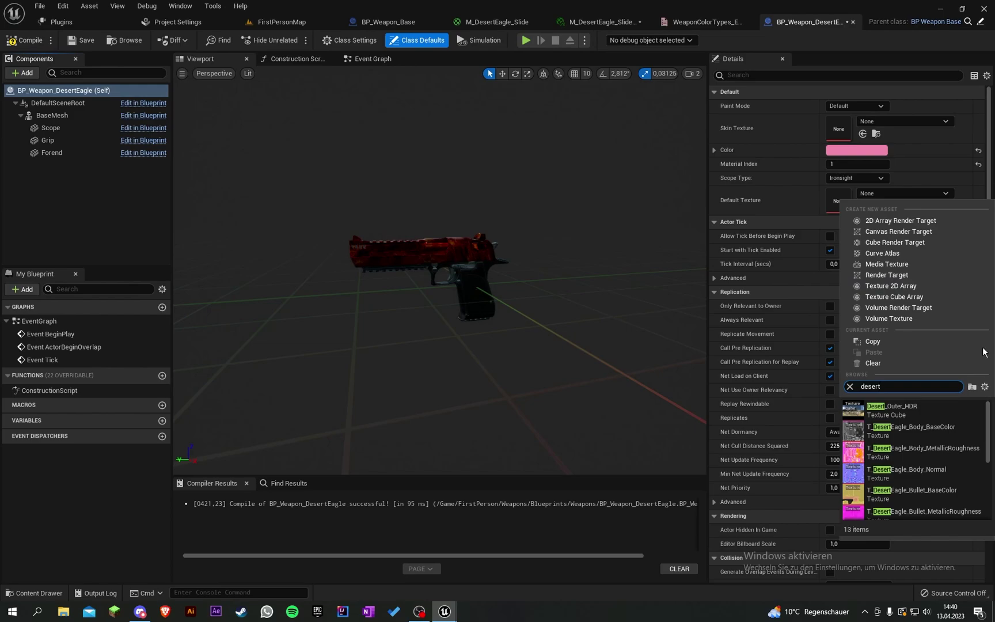
{"action": "scroll", "coordinate": [945, 444], "scroll_direction": "down", "scroll_amount": 5}
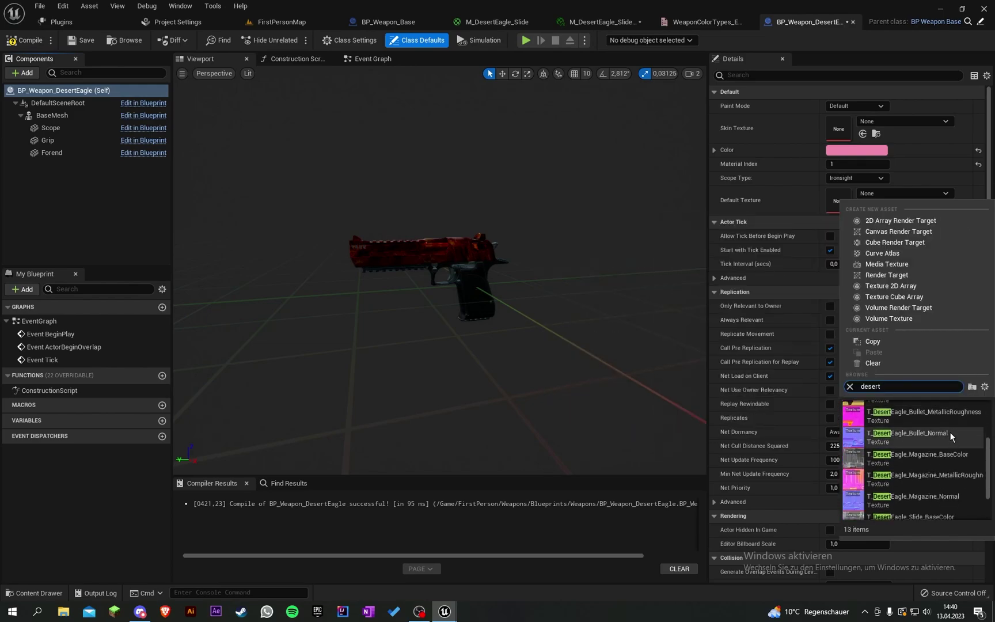
{"action": "scroll", "coordinate": [950, 432], "scroll_direction": "down", "scroll_amount": 2}
{"action": "left_click", "coordinate": [936, 466]}
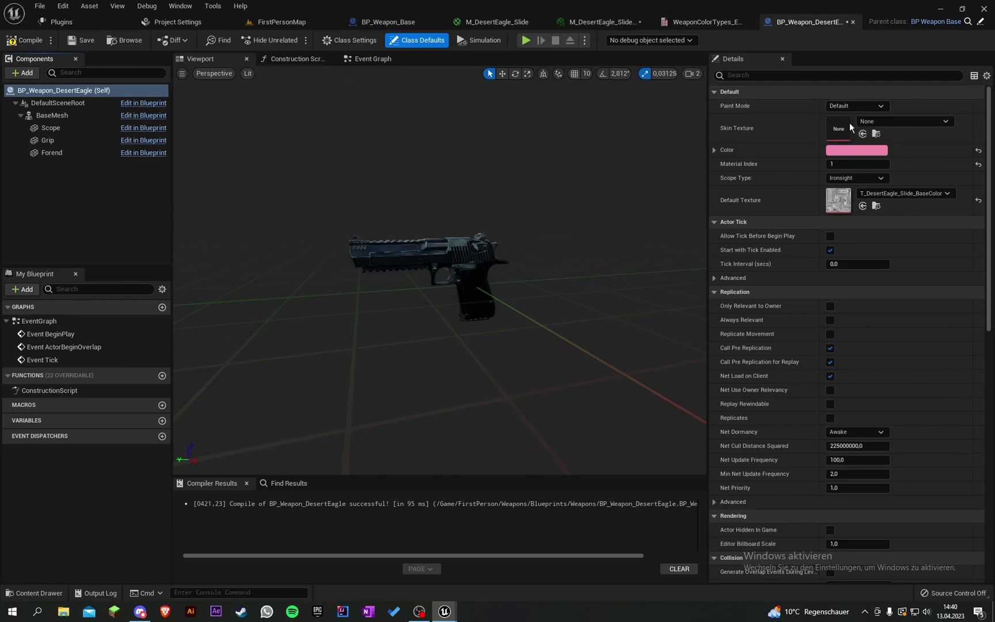
Try a blue paint color on the Desert Eagle and cancel the color change
{"action": "left_click", "coordinate": [857, 149]}
{"action": "left_click", "coordinate": [669, 200]}
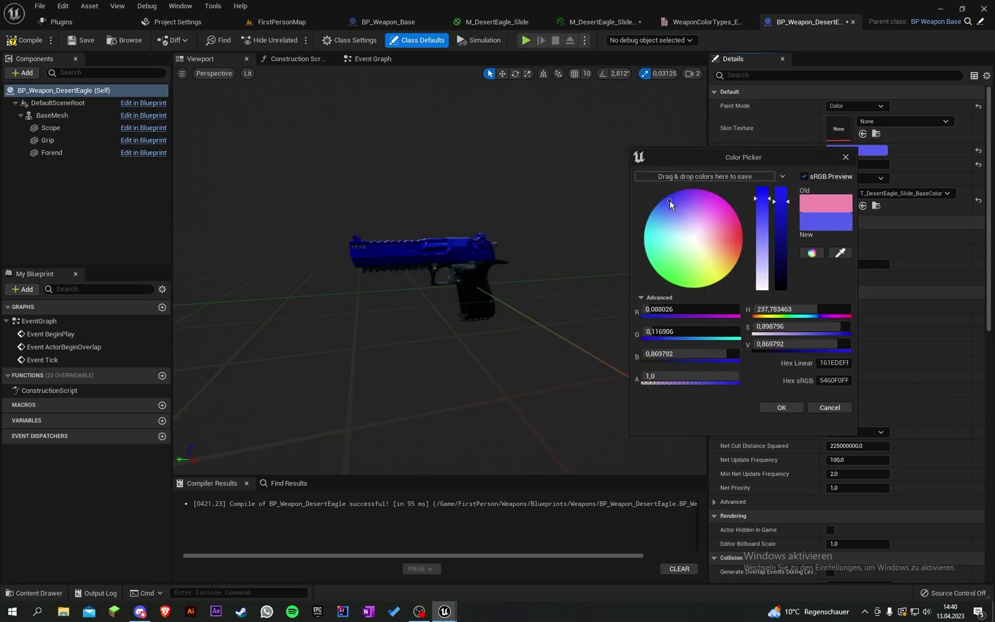
{"action": "left_click", "coordinate": [829, 408]}
Set the Paint Mode of BP_Weapon_DesertEagle to Skin
{"action": "left_click", "coordinate": [855, 106]}
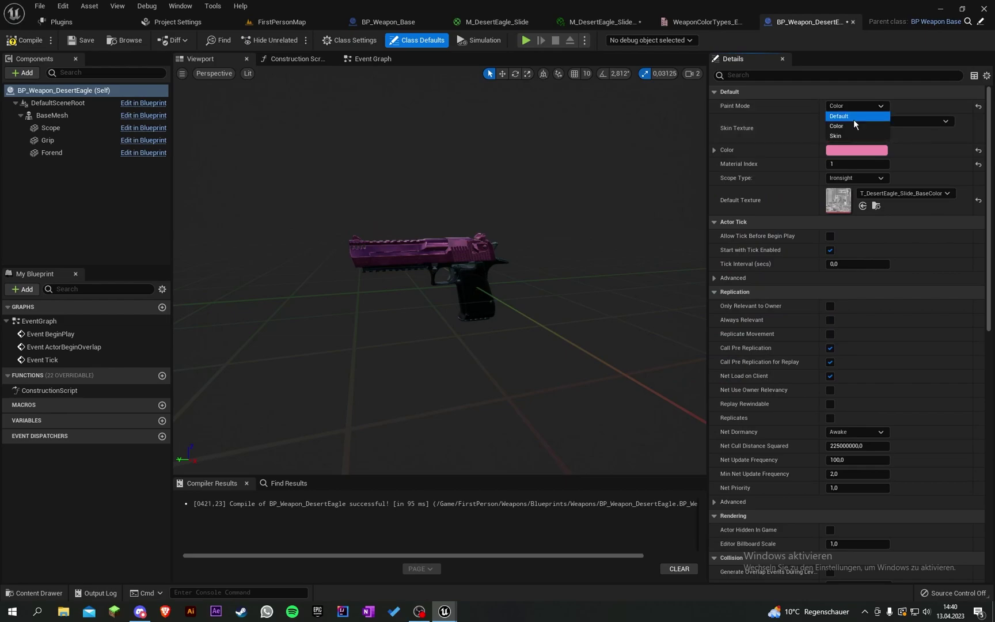
{"action": "left_click", "coordinate": [847, 132]}
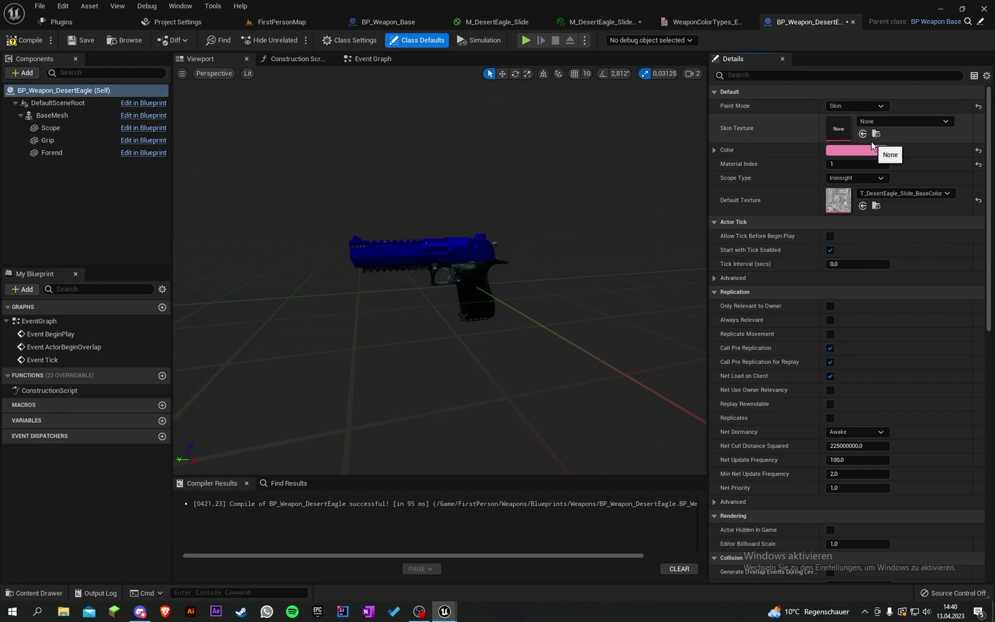
Try AnalogHat as the Skin Texture of BP_Weapon_DesertEagle
{"action": "left_click", "coordinate": [897, 123]}
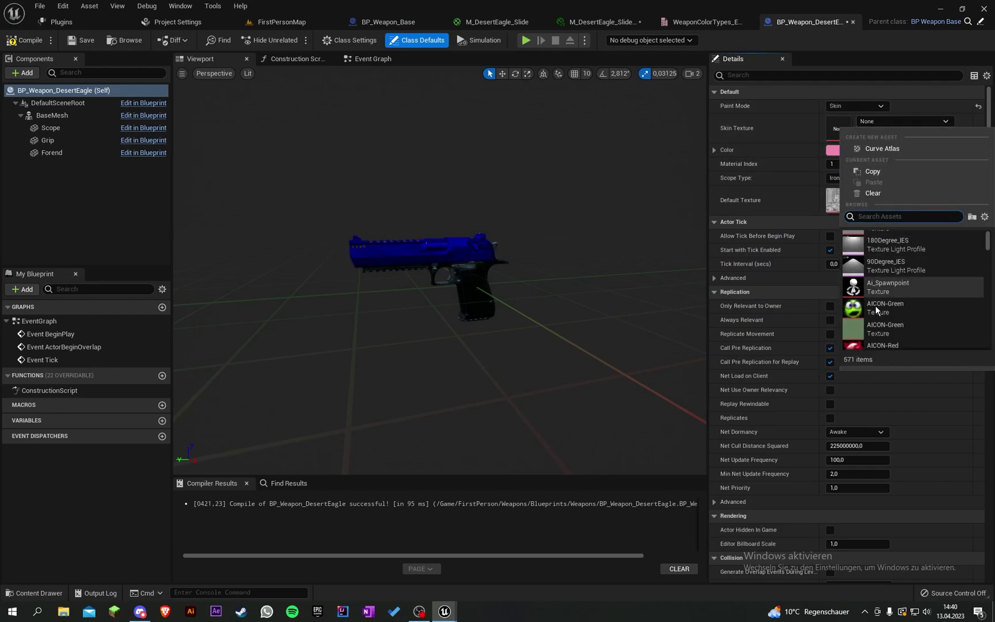
{"action": "left_click", "coordinate": [890, 260]}
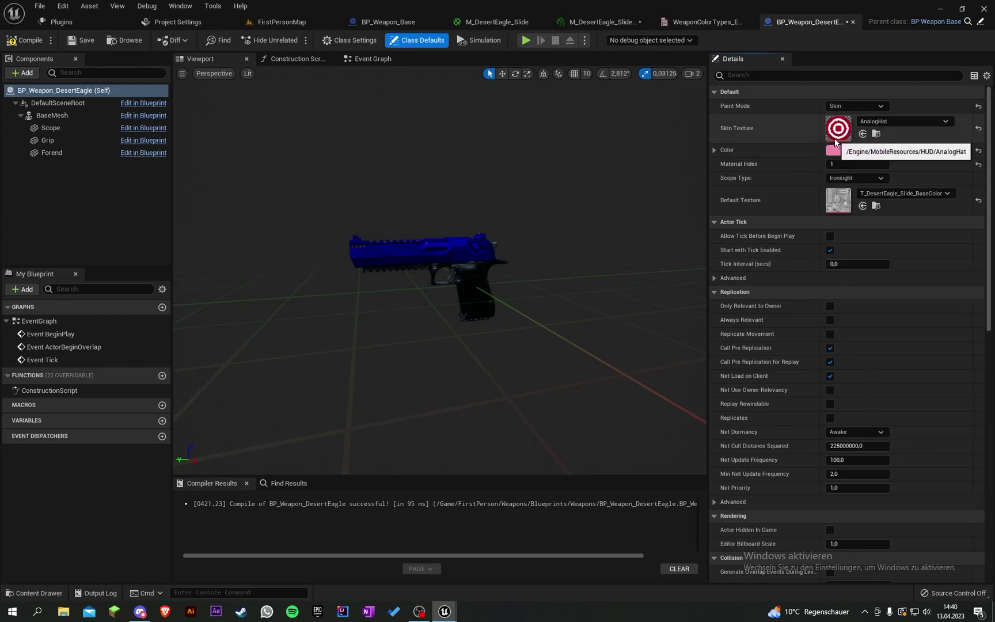
In BP_Weapon_Base, set the Skin branch's TexToColorBlend value to 0 in Paint Mode Update, then compile and save the blueprint
{"action": "left_click", "coordinate": [475, 21]}
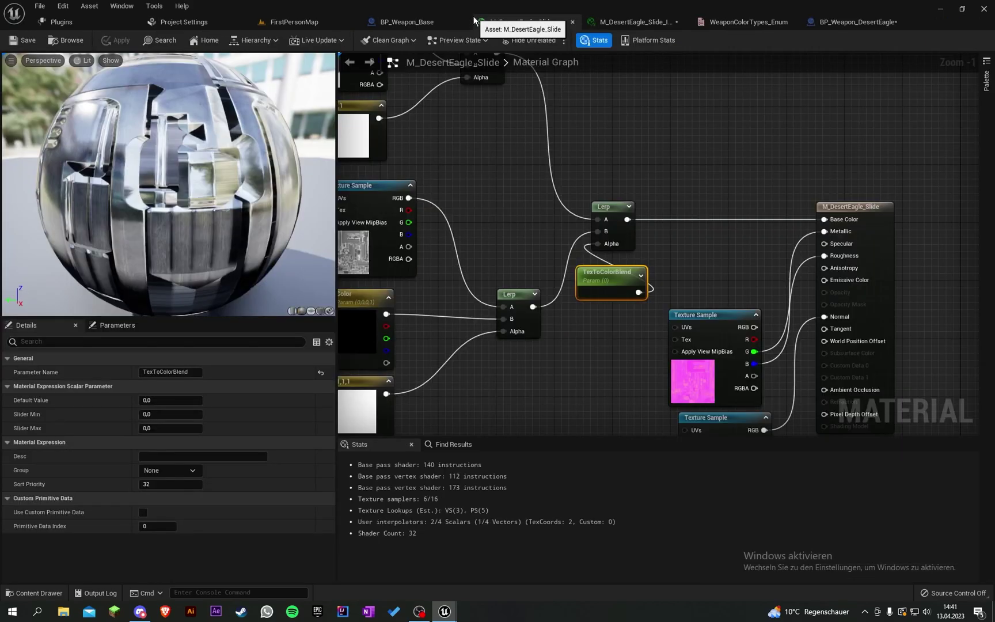
{"action": "left_click", "coordinate": [404, 22]}
{"action": "scroll", "coordinate": [471, 257], "scroll_direction": "down", "scroll_amount": 2}
{"action": "mouse_move", "coordinate": [464, 266]}
{"action": "right_mouse_down"}
{"action": "mouse_move", "coordinate": [573, 178]}
{"action": "mouse_move", "coordinate": [492, 286]}
{"action": "right_mouse_up"}
{"action": "left_click", "coordinate": [409, 400]}
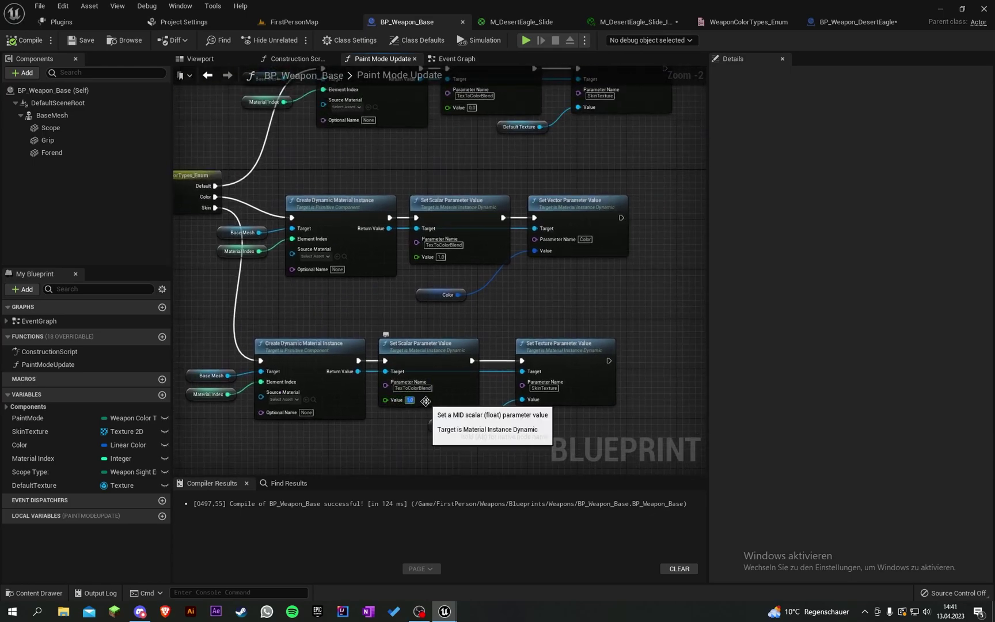
{"action": "type", "text": "0"}
{"action": "key", "text": "Return"}
{"action": "left_click", "coordinate": [26, 40]}
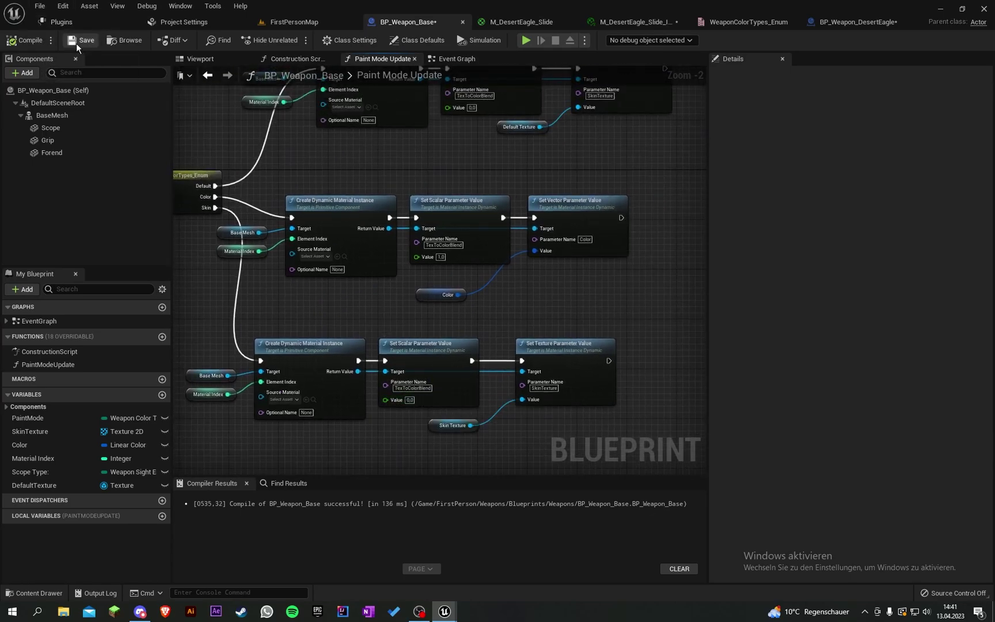
{"action": "left_click", "coordinate": [80, 40]}
Return to BP_Weapon_DesertEagle and try AICON-Red as its Skin Texture
{"action": "left_click_drag", "start_coordinate": [858, 22], "coordinate": [395, 22]}
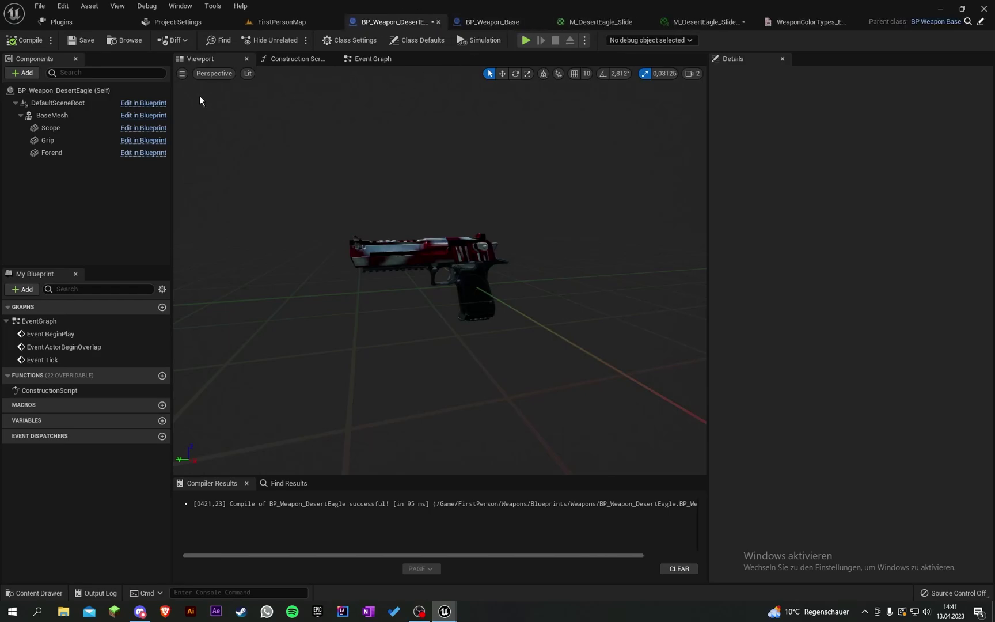
{"action": "left_click", "coordinate": [115, 91]}
{"action": "left_click", "coordinate": [902, 121]}
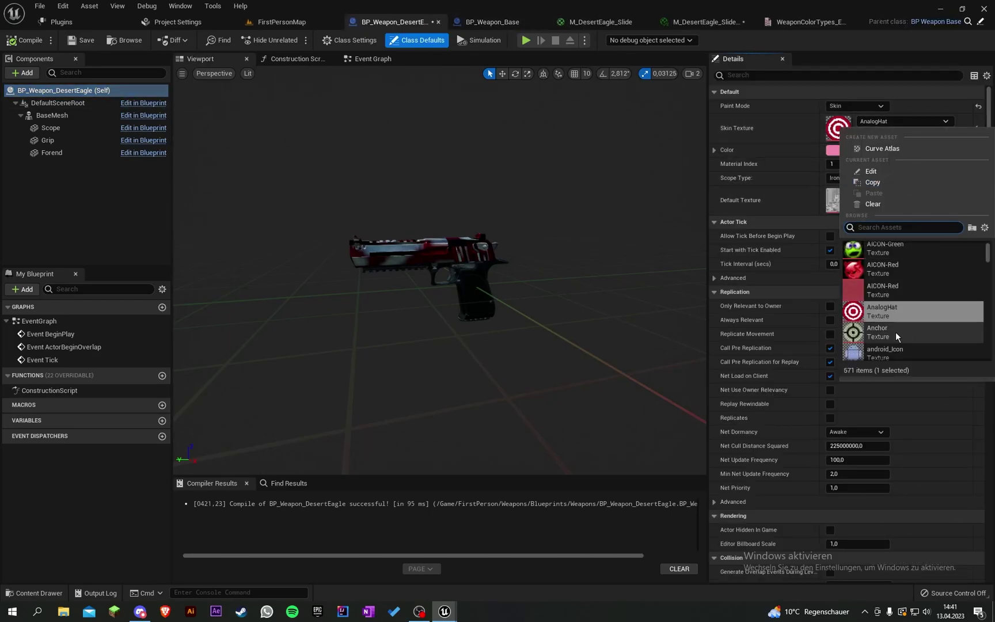
{"action": "left_click", "coordinate": [896, 279]}
Find the fire texture T_Fire_Tiled_D and assign it as the Skin Texture of BP_Weapon_DesertEagle
{"action": "left_click", "coordinate": [902, 121]}
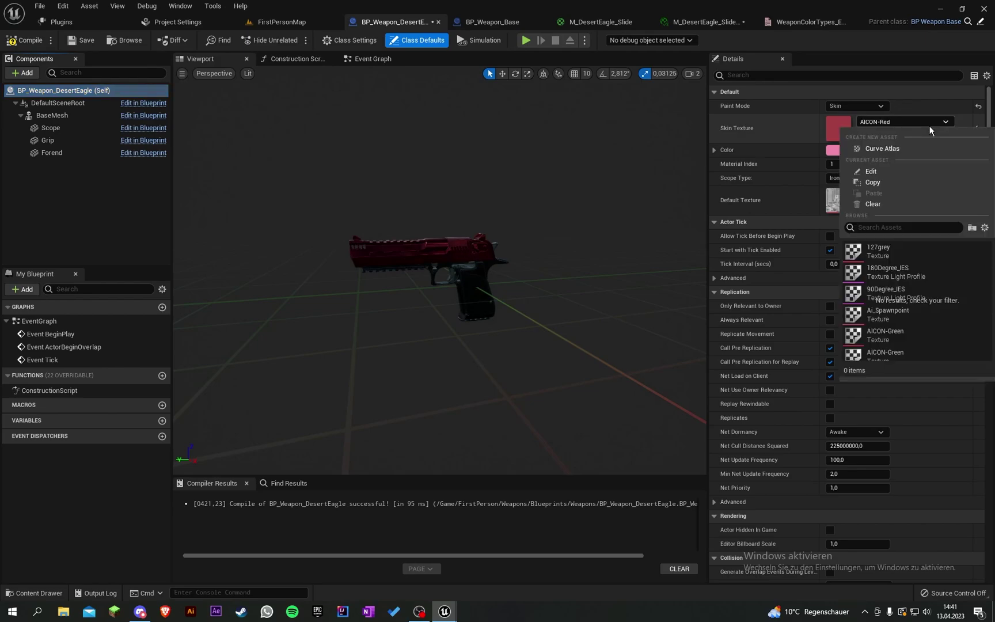
{"action": "scroll", "coordinate": [905, 308], "scroll_direction": "down", "scroll_amount": 5}
{"action": "scroll", "coordinate": [910, 302], "scroll_direction": "down", "scroll_amount": 6}
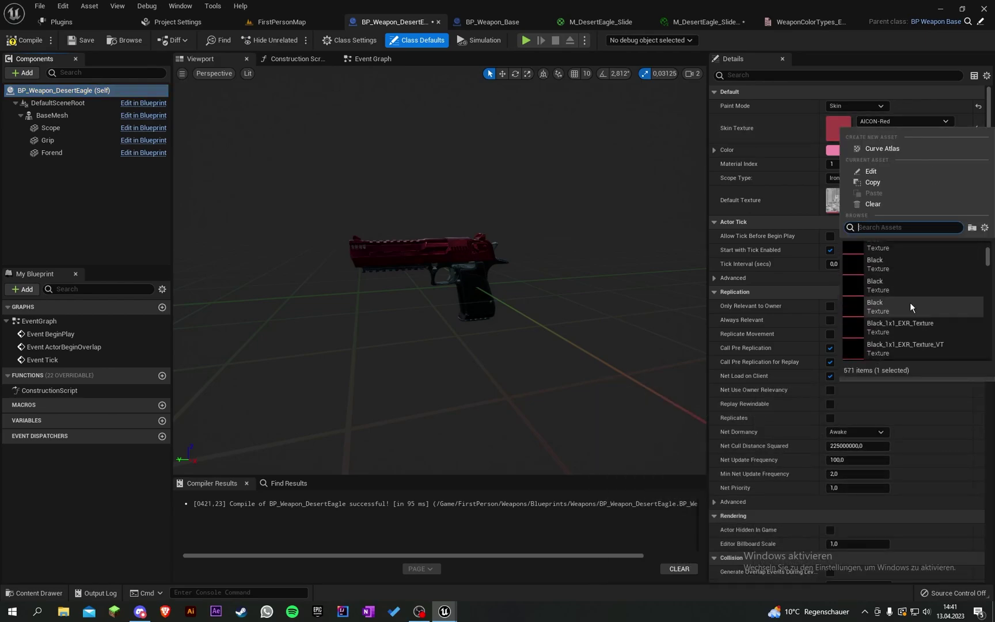
{"action": "scroll", "coordinate": [909, 302], "scroll_direction": "down", "scroll_amount": 5}
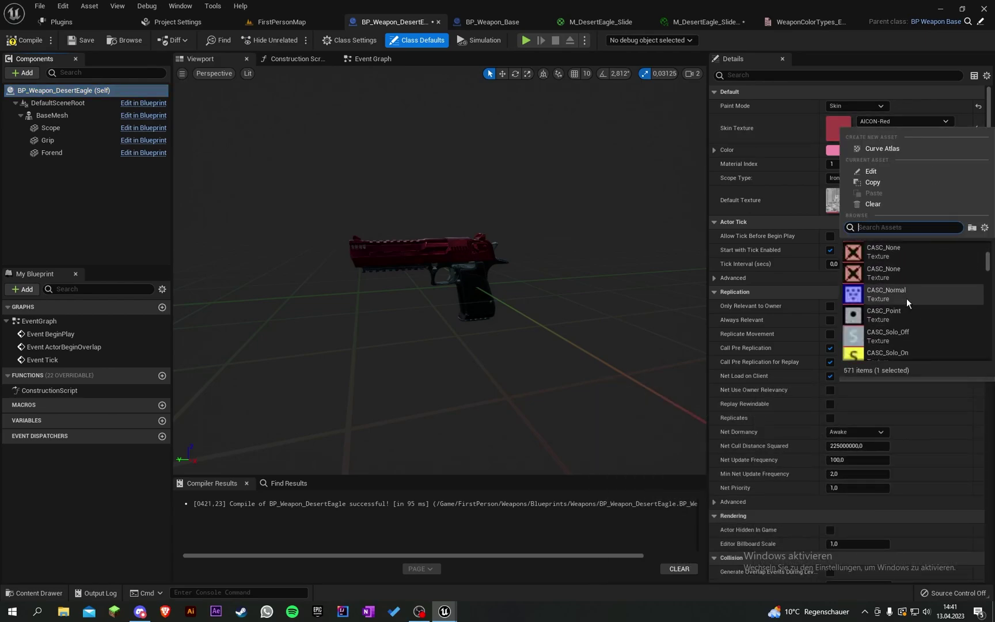
{"action": "type", "text": "fire"}
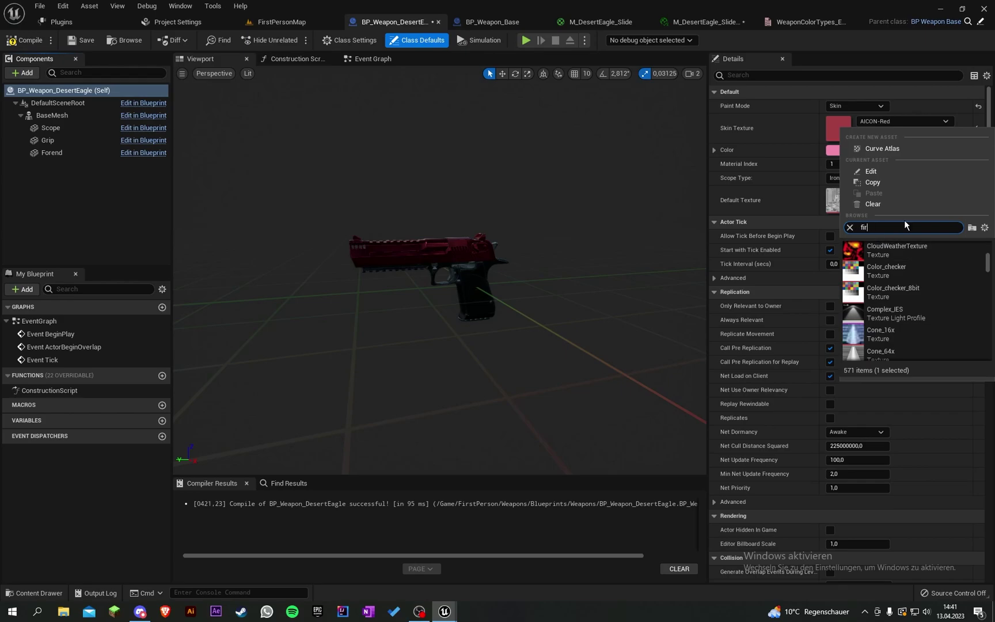
{"action": "left_click", "coordinate": [899, 293]}
{"action": "key", "text": "w"}
{"action": "right_click_drag", "start_coordinate": [682, 242], "coordinate": [683, 237]}
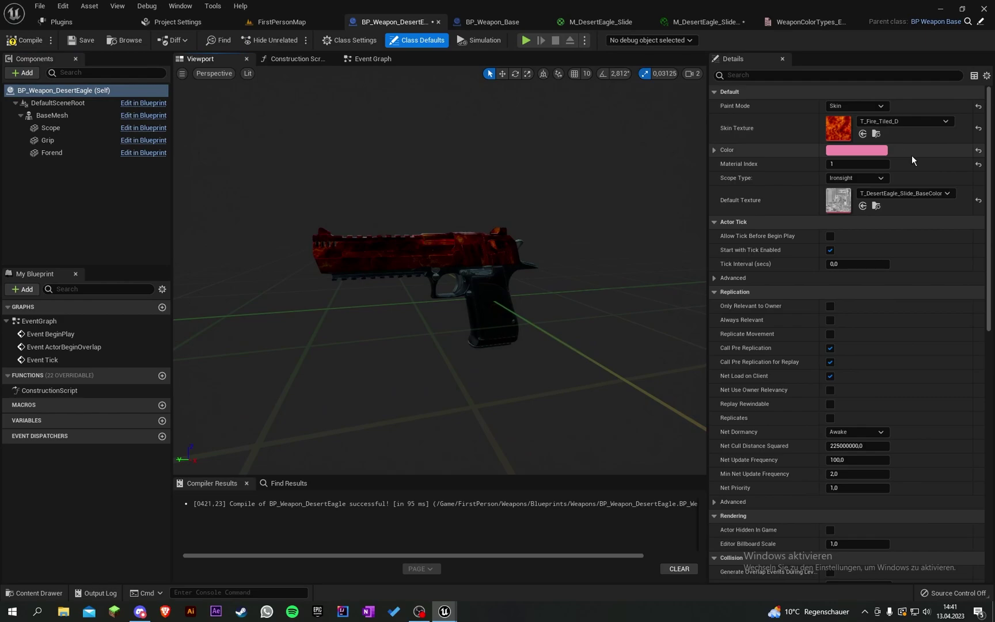
Test the Color and Default paint modes on BP_Weapon_DesertEagle, set Paint Mode to Skin and compile the blueprint
{"action": "left_click", "coordinate": [853, 107]}
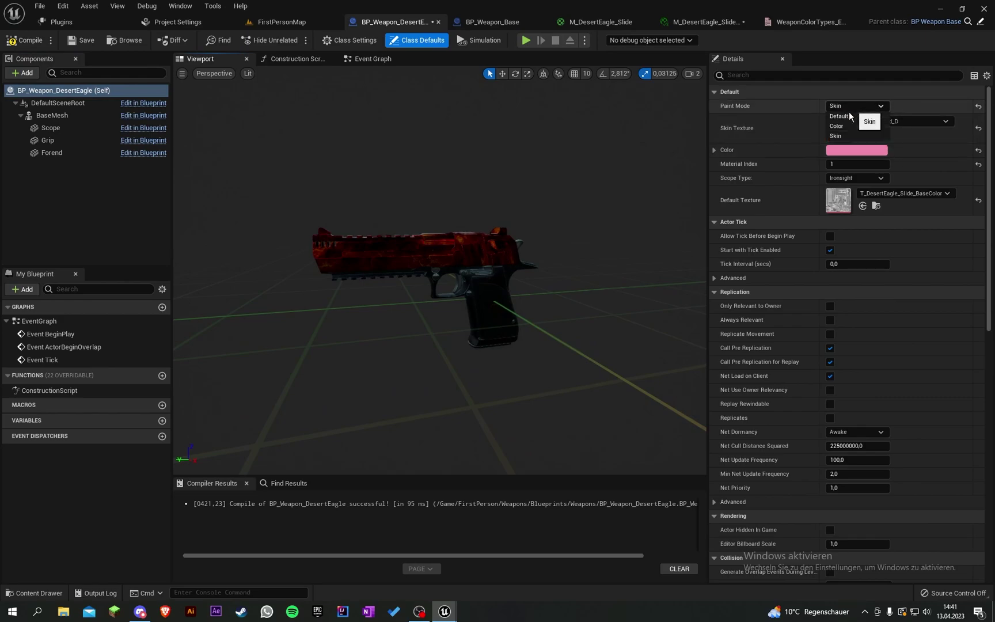
{"action": "left_click", "coordinate": [841, 126]}
{"action": "left_click", "coordinate": [852, 107]}
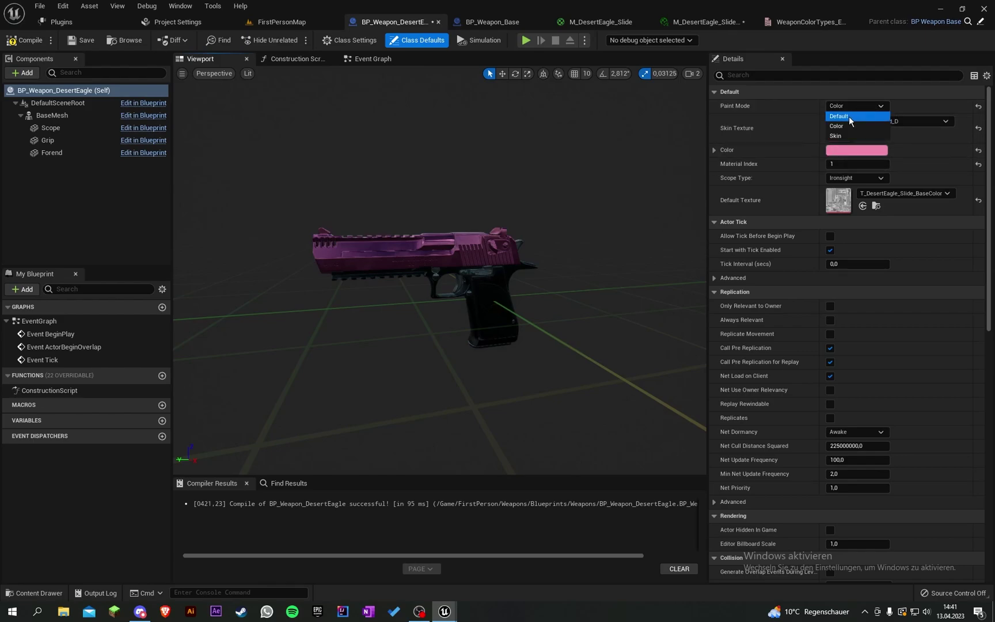
{"action": "left_click", "coordinate": [850, 117]}
{"action": "left_click", "coordinate": [855, 106]}
{"action": "left_click", "coordinate": [857, 135]}
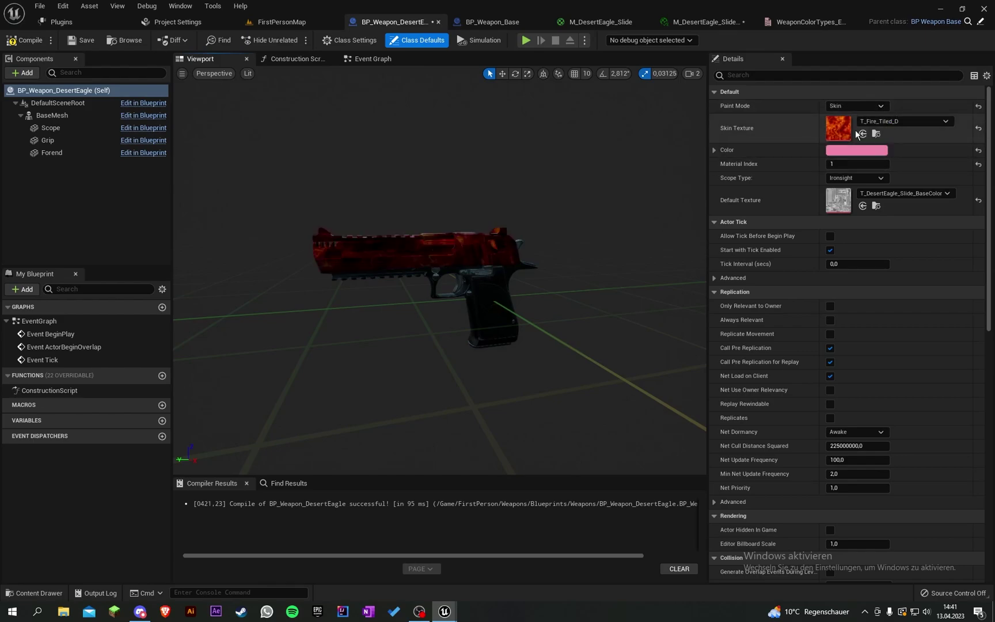
{"action": "left_click", "coordinate": [26, 39]}
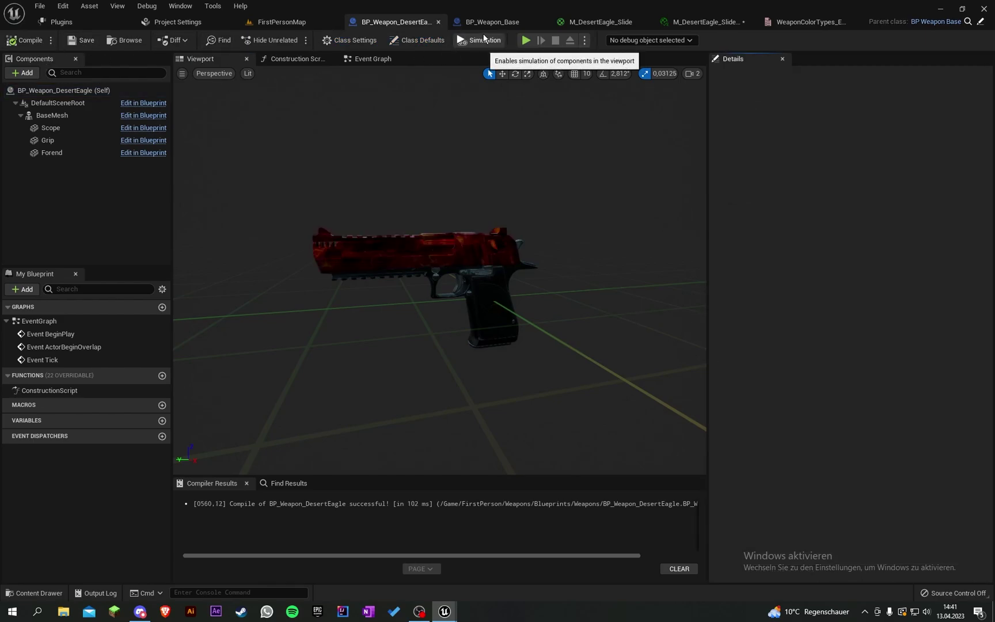
{"action": "left_click", "coordinate": [92, 91]}
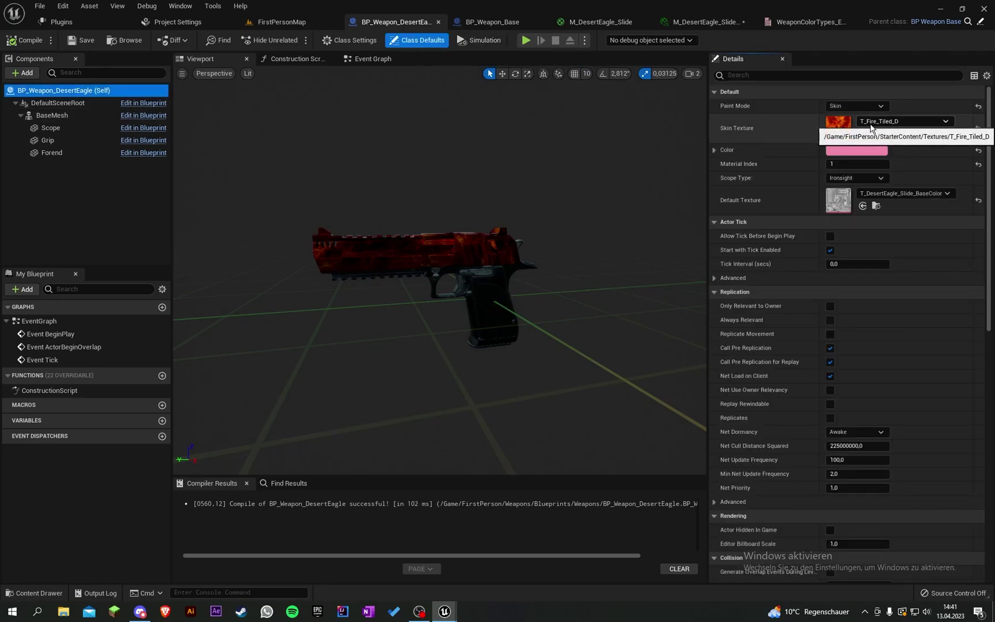
Open the Skin branch of the Paint Mode Update function in BP_Weapon_Base
{"action": "left_click", "coordinate": [496, 21]}
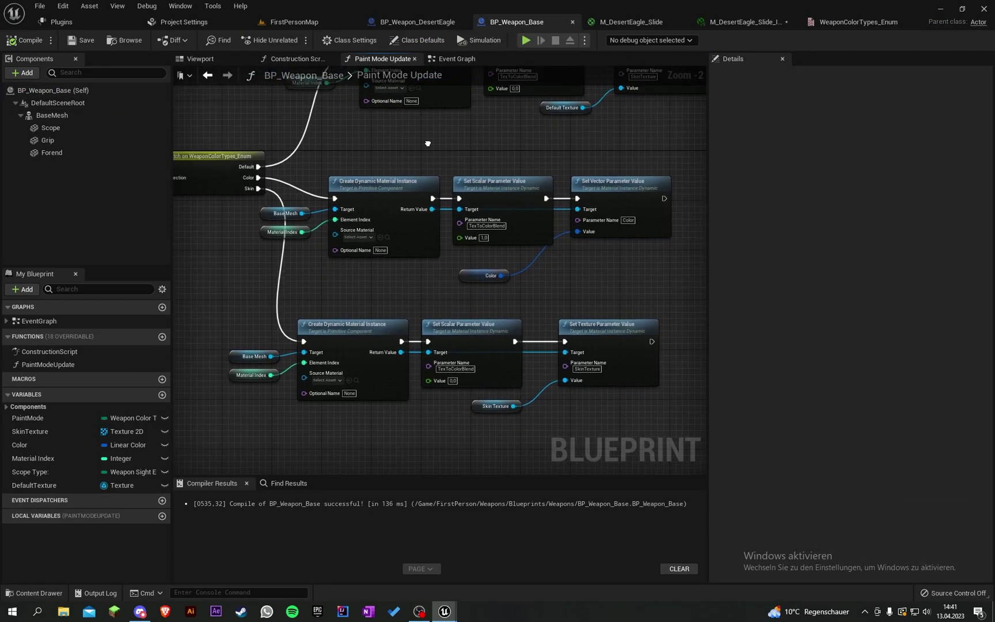
{"action": "right_click_drag", "start_coordinate": [428, 144], "coordinate": [443, 137]}
{"action": "scroll", "coordinate": [452, 143], "scroll_direction": "down", "scroll_amount": 1}
{"action": "right_click_drag", "start_coordinate": [620, 254], "coordinate": [421, 177]}
{"action": "scroll", "coordinate": [444, 240], "scroll_direction": "up", "scroll_amount": 1}
{"action": "left_click_drag", "start_coordinate": [447, 318], "coordinate": [376, 253]}
{"action": "key", "text": "ctrl+d"}
{"action": "left_click_drag", "start_coordinate": [504, 246], "coordinate": [444, 243]}
{"action": "left_click_drag", "start_coordinate": [509, 194], "coordinate": [523, 228]}
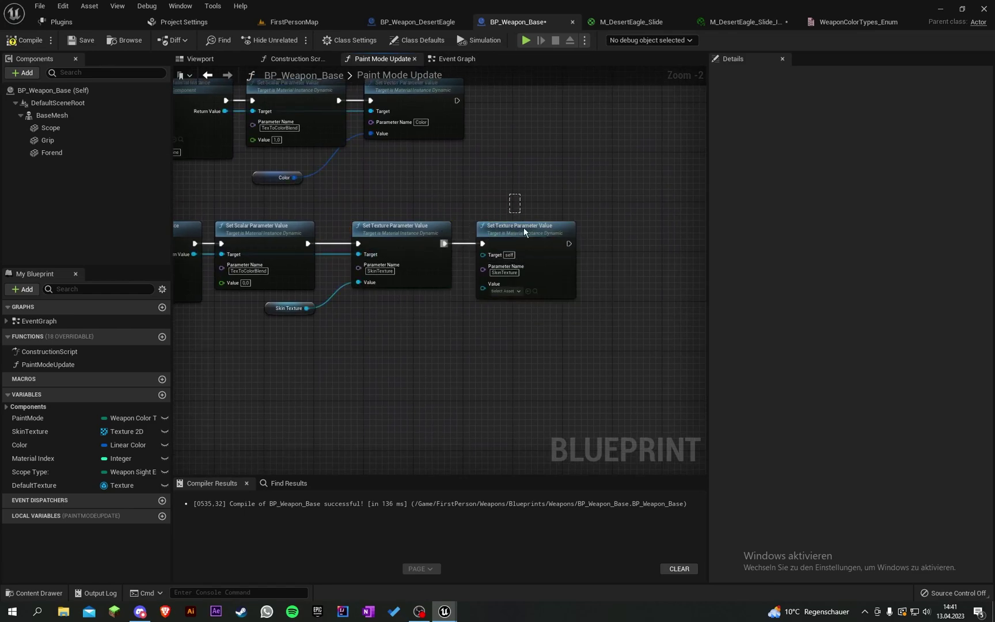
{"action": "key", "text": "Delete"}
Add a Set Scalar Parameter Value node targeting the dynamic material instance and connect it after the Skin branch's Set Texture Parameter Value node
{"action": "right_click_drag", "start_coordinate": [523, 229], "coordinate": [581, 202]}
{"action": "left_click_drag", "start_coordinate": [252, 227], "coordinate": [603, 245]}
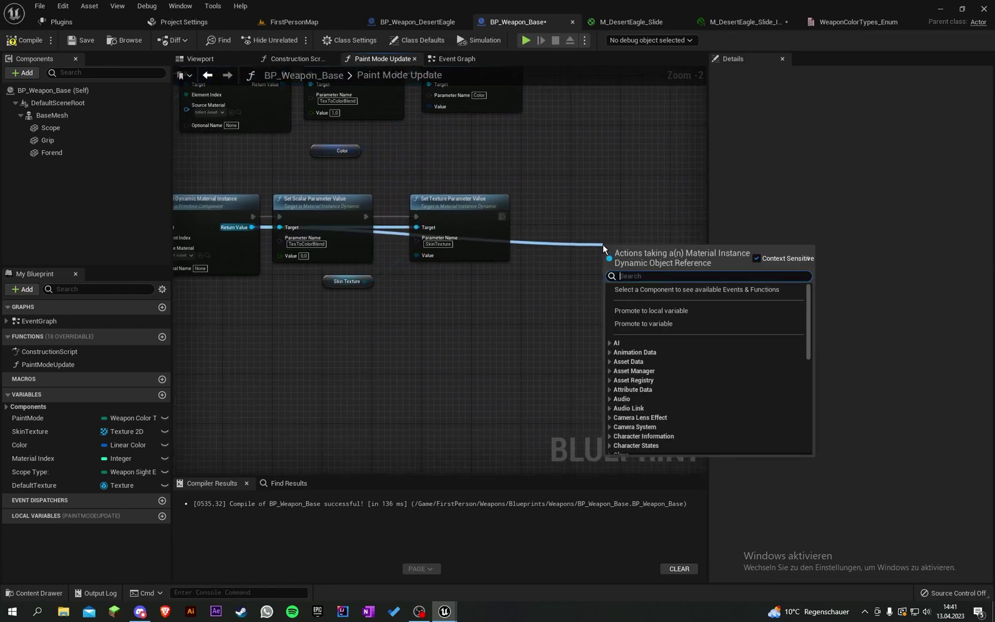
{"action": "type", "text": "set scal"}
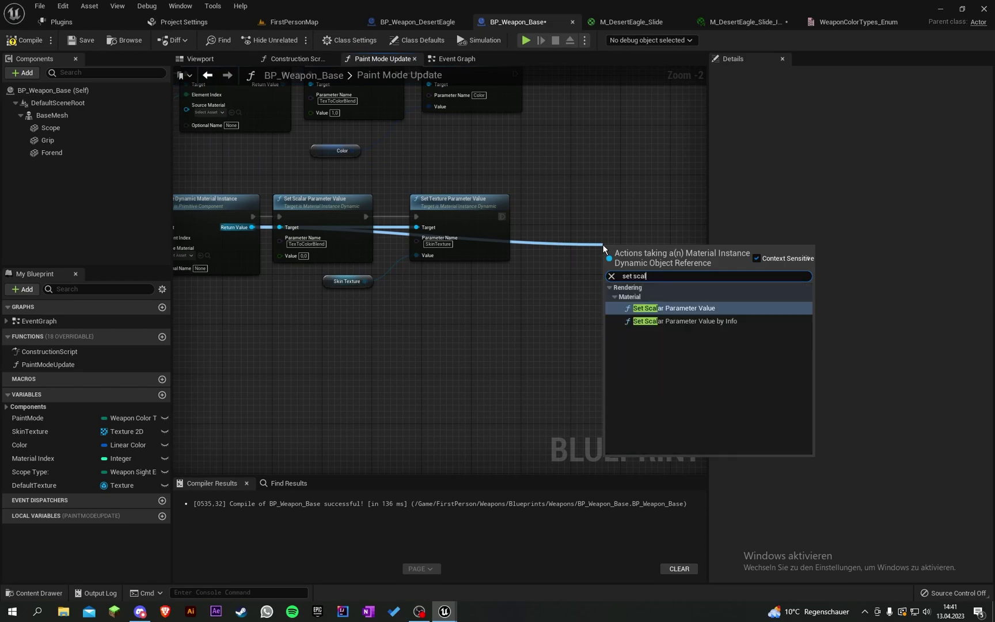
{"action": "key", "text": "Return"}
{"action": "scroll", "coordinate": [599, 256], "scroll_direction": "up", "scroll_amount": 2}
{"action": "left_click_drag", "start_coordinate": [611, 272], "coordinate": [468, 206]}
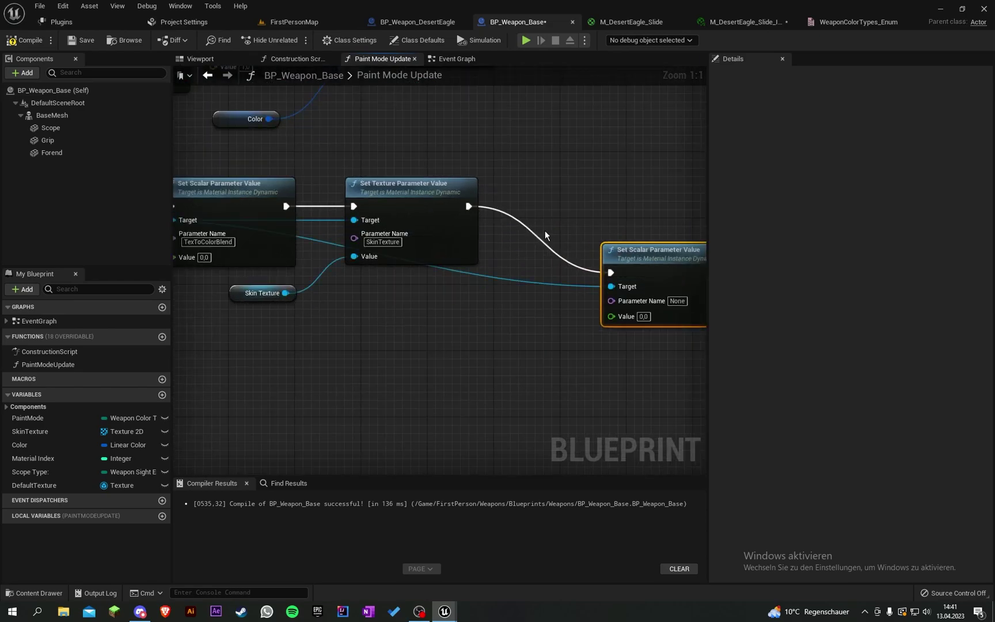
{"action": "left_click_drag", "start_coordinate": [653, 273], "coordinate": [549, 212]}
Copy the TextureScale parameter name from M_DesertEagle_Slide into the Parameter Name of the new Set Scalar Parameter Value node
{"action": "left_click", "coordinate": [631, 22]}
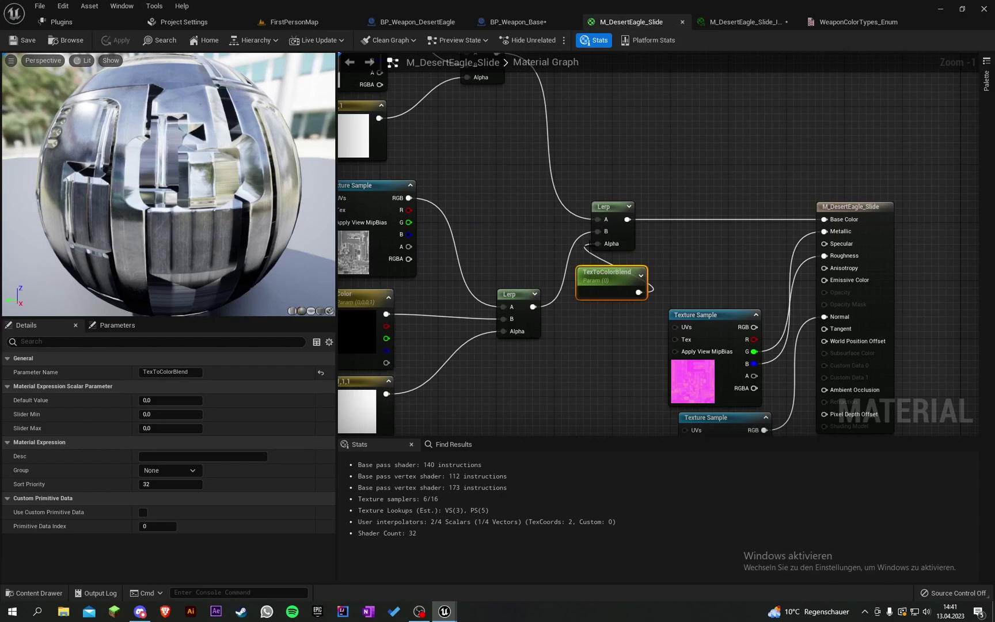
{"action": "right_click_drag", "start_coordinate": [413, 173], "coordinate": [600, 291]}
{"action": "right_click_drag", "start_coordinate": [474, 167], "coordinate": [711, 294]}
{"action": "left_click", "coordinate": [444, 264]}
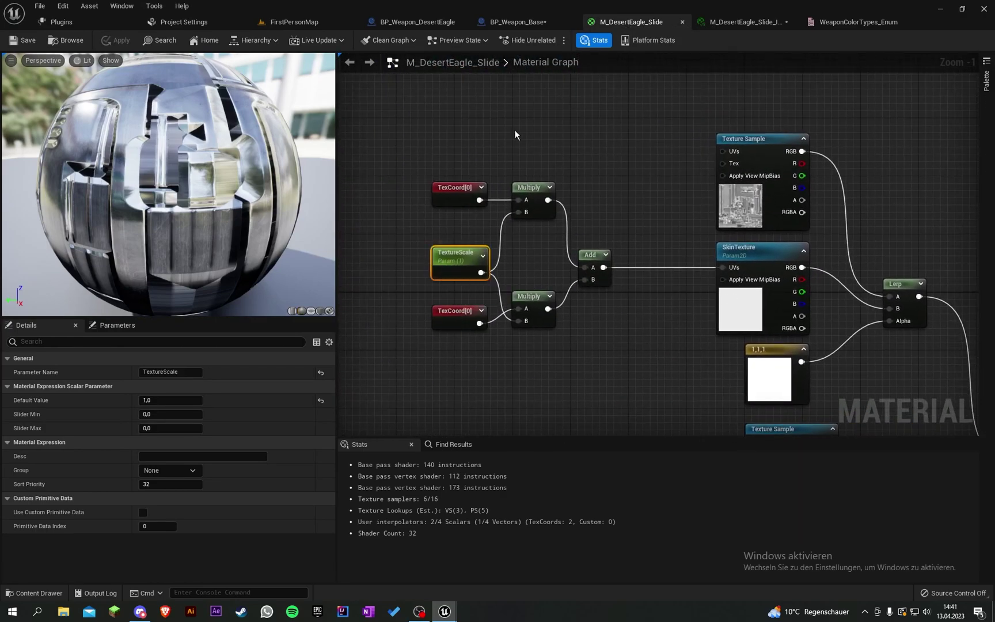
{"action": "left_click", "coordinate": [184, 371]}
{"action": "key", "text": "ctrl+c"}
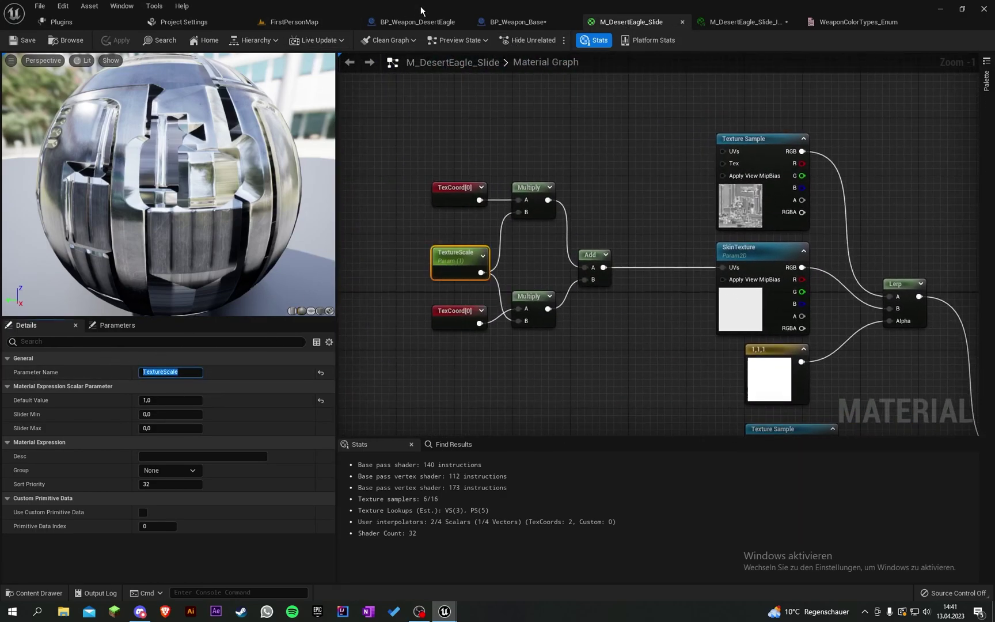
{"action": "left_click", "coordinate": [426, 22]}
{"action": "left_click", "coordinate": [518, 22]}
{"action": "left_click", "coordinate": [576, 234]}
{"action": "key", "text": "ctrl+v"}
Promote the TextureScale node's Value to a variable named SkinScale, move it below SkinTexture in the variable order and compile
{"action": "right_click_drag", "start_coordinate": [492, 276], "coordinate": [529, 252]}
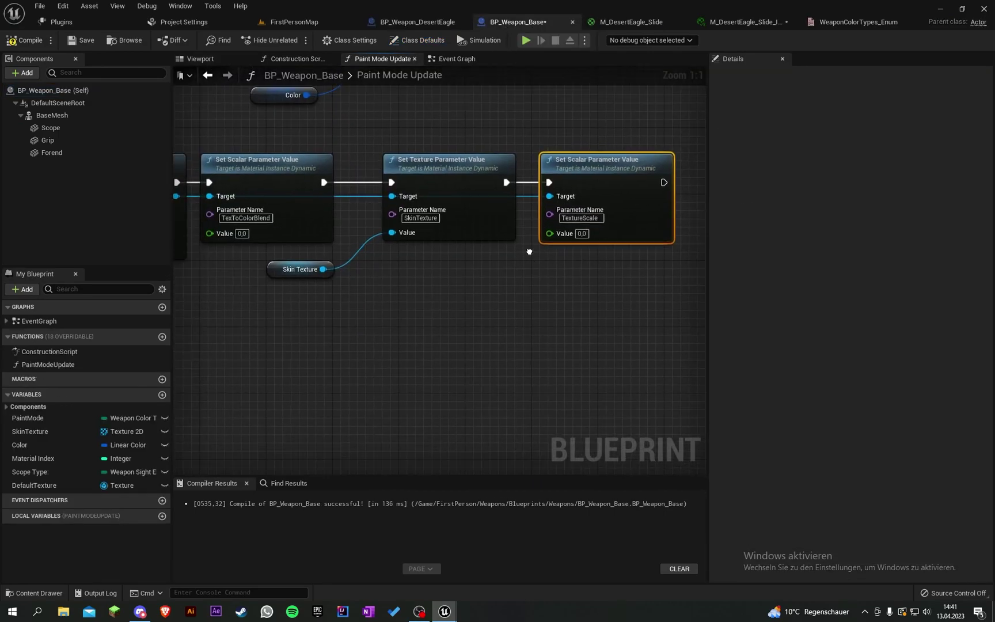
{"action": "left_click", "coordinate": [529, 252]}
{"action": "scroll", "coordinate": [507, 255], "scroll_direction": "down", "scroll_amount": 2}
{"action": "left_click_drag", "start_coordinate": [546, 246], "coordinate": [538, 284]}
{"action": "left_click", "coordinate": [595, 364]}
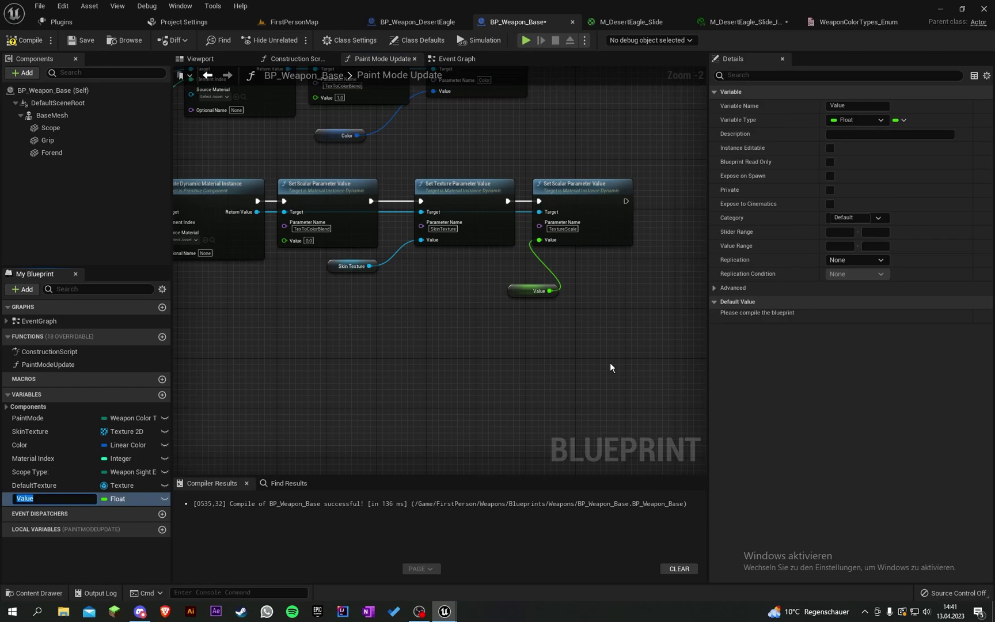
{"action": "key", "text": "BackSpace"}
{"action": "type", "text": "SkinScale"}
{"action": "key", "text": "Return"}
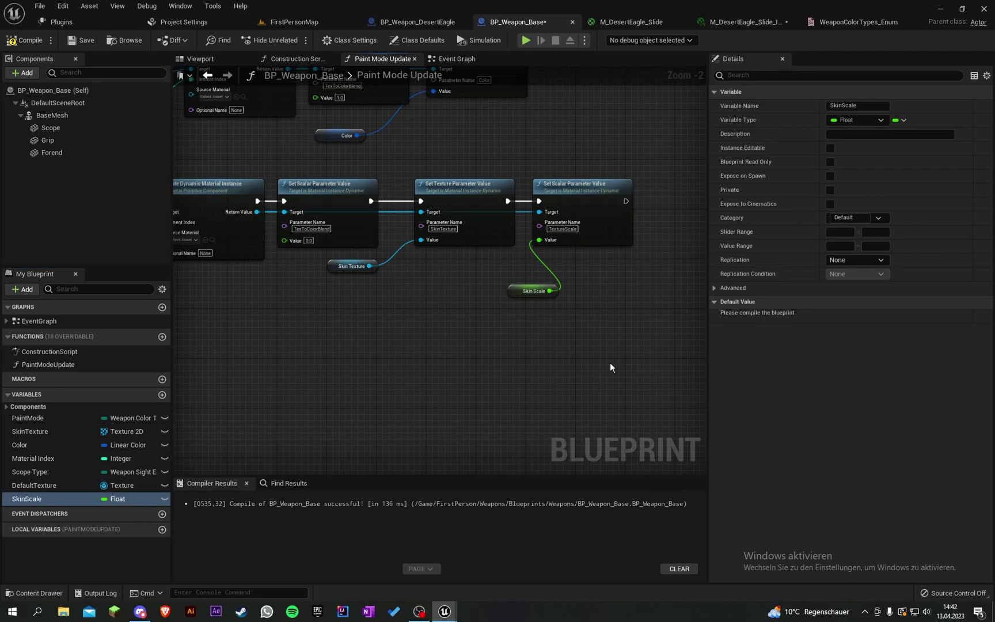
{"action": "mouse_move", "coordinate": [64, 498]}
{"action": "left_mouse_down"}
{"action": "mouse_move", "coordinate": [46, 433]}
{"action": "mouse_move", "coordinate": [38, 429]}
{"action": "mouse_move", "coordinate": [41, 445]}
{"action": "mouse_move", "coordinate": [31, 439]}
{"action": "left_mouse_up"}
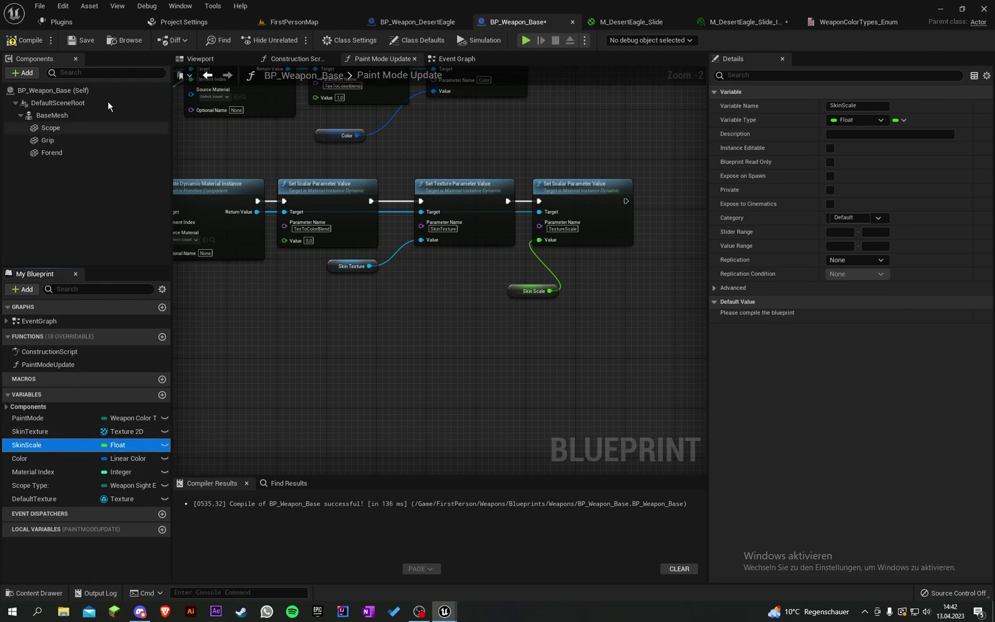
{"action": "left_click", "coordinate": [22, 44]}
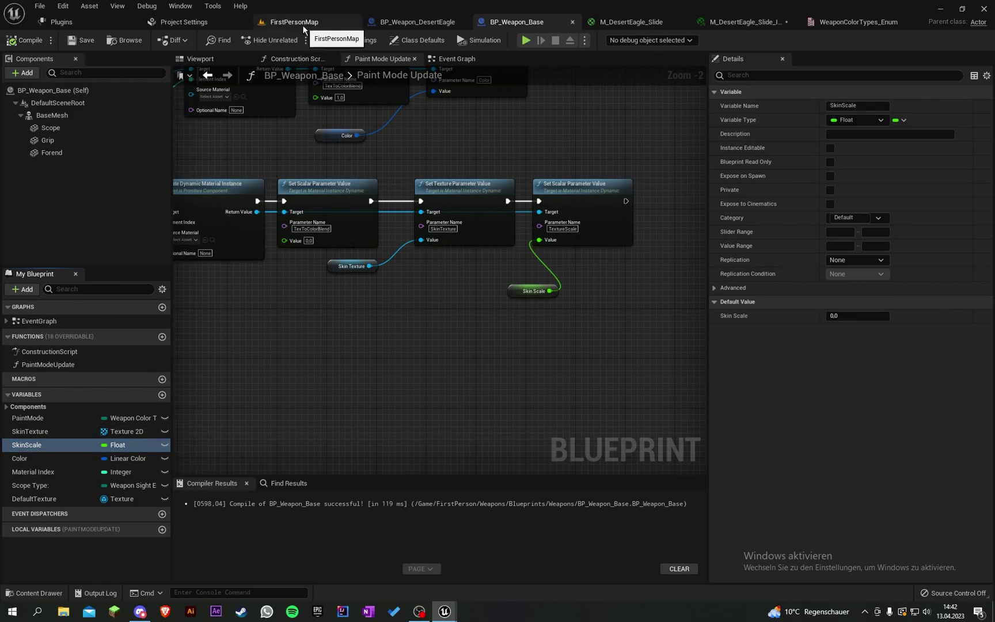
Check the Skin Scale property on BP_Weapon_DesertEagle, then set the SkinScale default to 1.0 in BP_Weapon_Base and compile
{"action": "left_click", "coordinate": [410, 24]}
{"action": "left_click", "coordinate": [46, 89]}
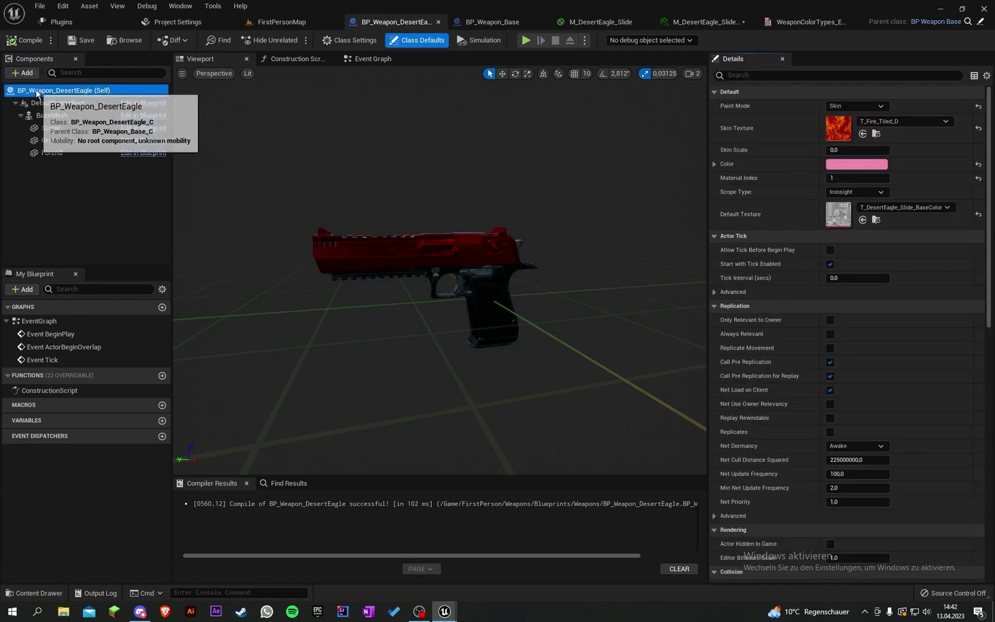
{"action": "left_click", "coordinate": [462, 23]}
{"action": "left_click", "coordinate": [518, 297]}
{"action": "left_click", "coordinate": [868, 315]}
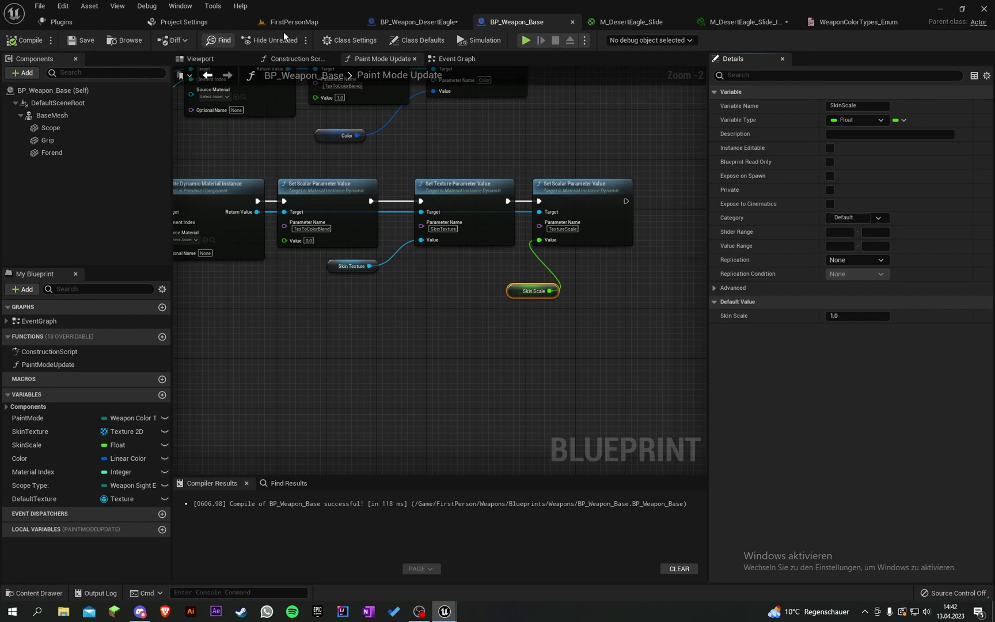
Test a Skin Scale of 6 on BP_Weapon_DesertEagle
{"action": "left_click", "coordinate": [384, 23]}
{"action": "left_click", "coordinate": [154, 90]}
{"action": "left_click", "coordinate": [858, 150]}
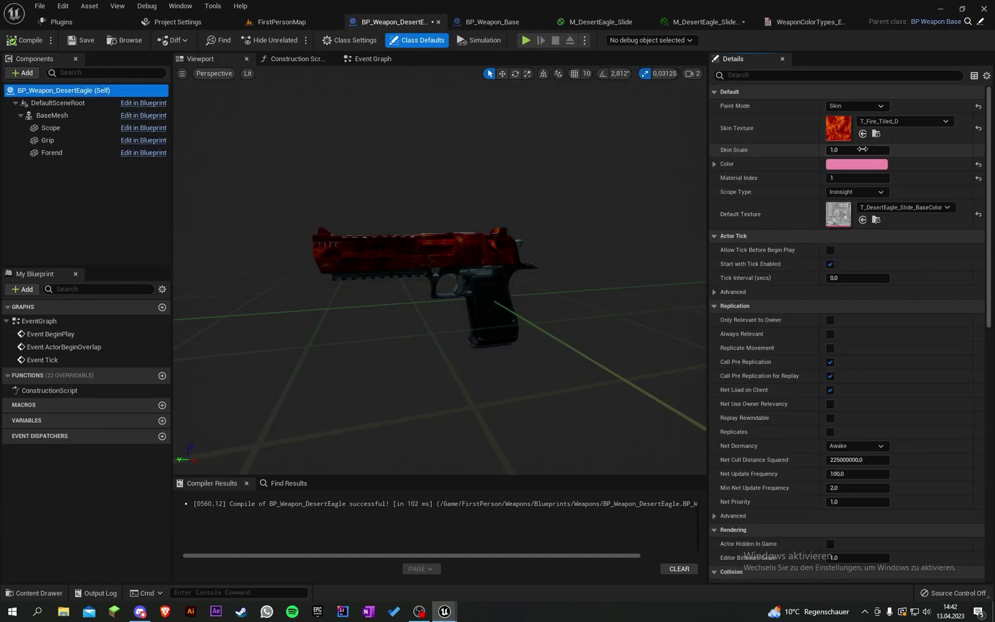
{"action": "type", "text": "2"}
{"action": "key", "text": "BackSpace"}
{"action": "type", "text": "8"}
{"action": "key", "text": "Return"}
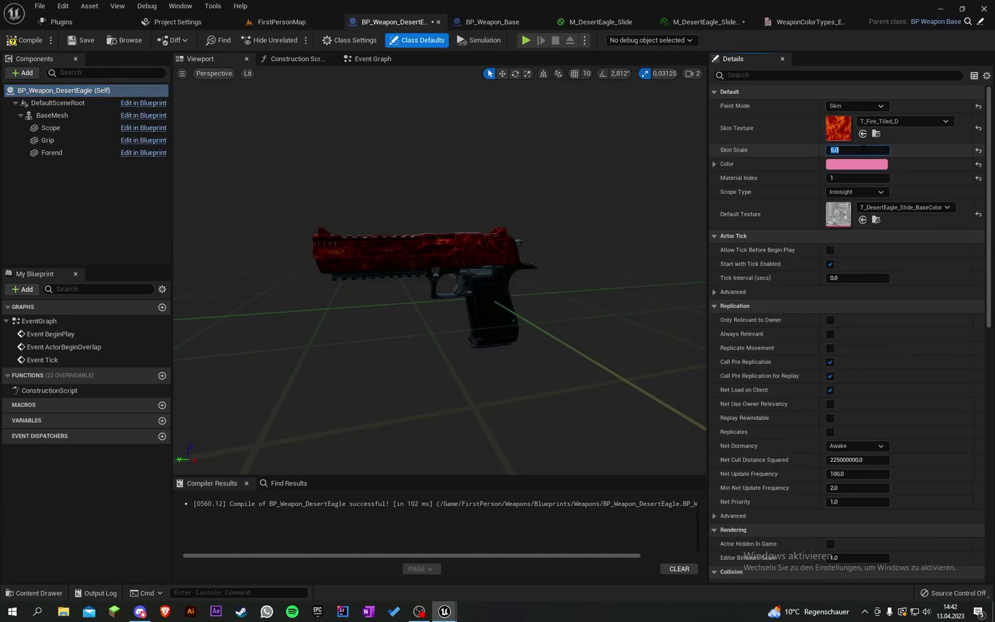
Set the Skin Scale of BP_Weapon_DesertEagle to 1 and compile the blueprint
{"action": "type", "text": "0"}
{"action": "type", "text": "1"}
{"action": "key", "text": "Return"}
{"action": "left_click", "coordinate": [24, 40]}
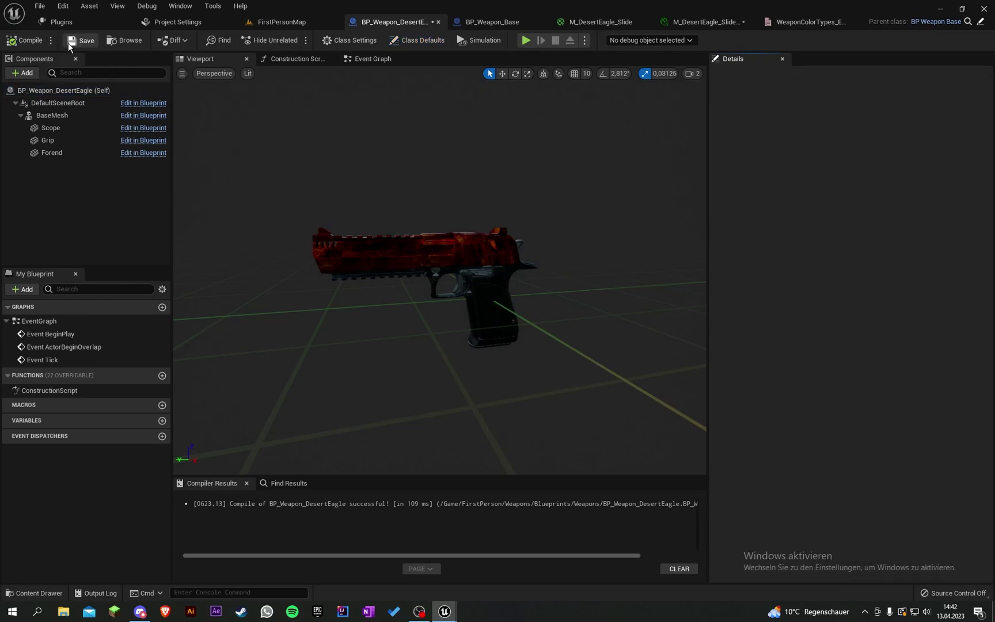
Play FirstPersonMap in full screen and aim the Desert Eagle to check its fire skin in game
{"action": "left_click", "coordinate": [288, 22]}
{"action": "left_click", "coordinate": [225, 41]}
{"action": "key", "text": "F11"}
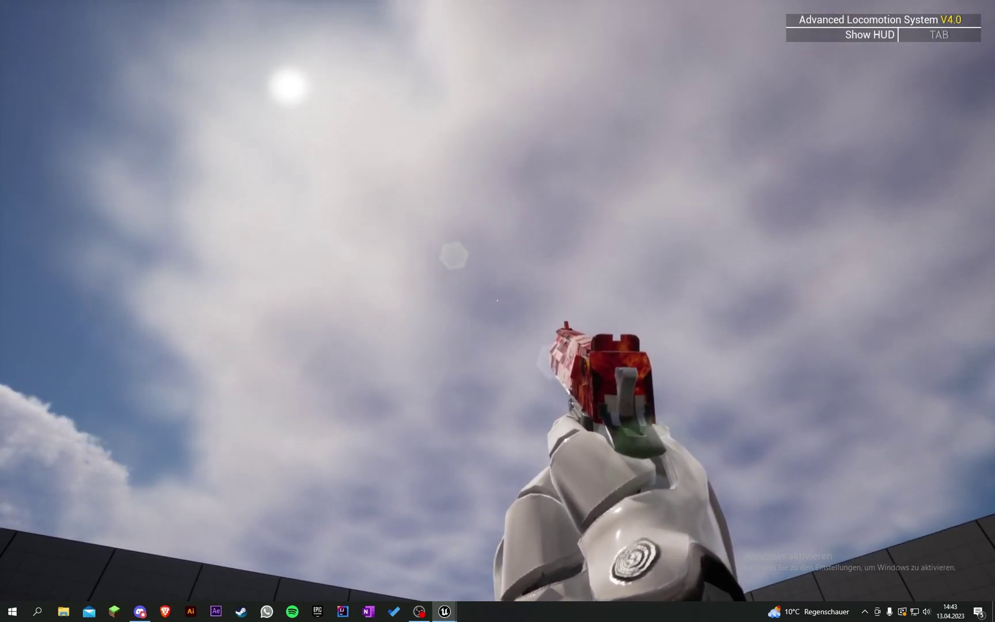
{"action": "right_click", "coordinate": [498, 300]}
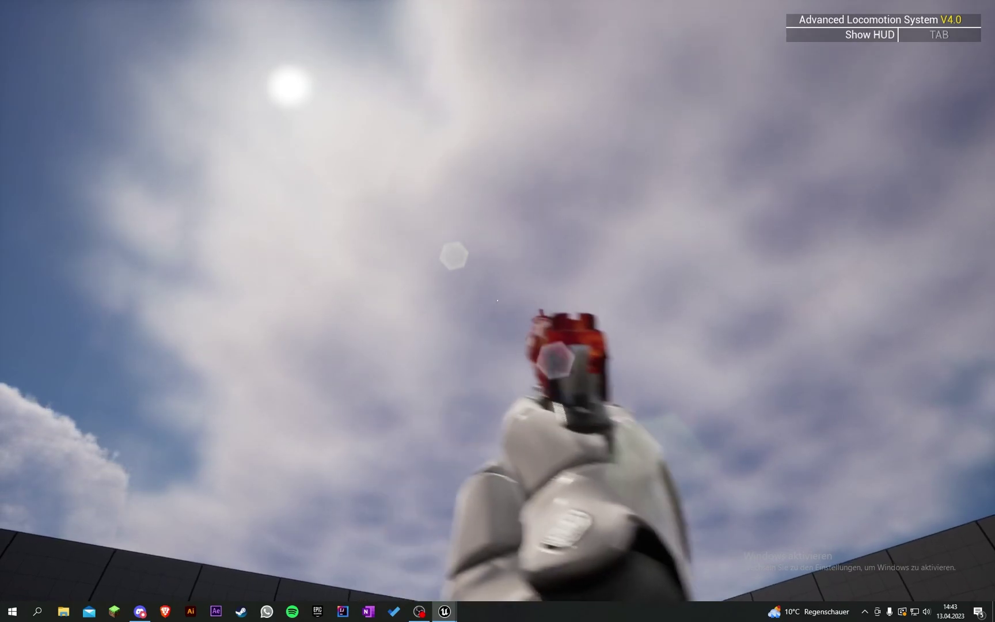